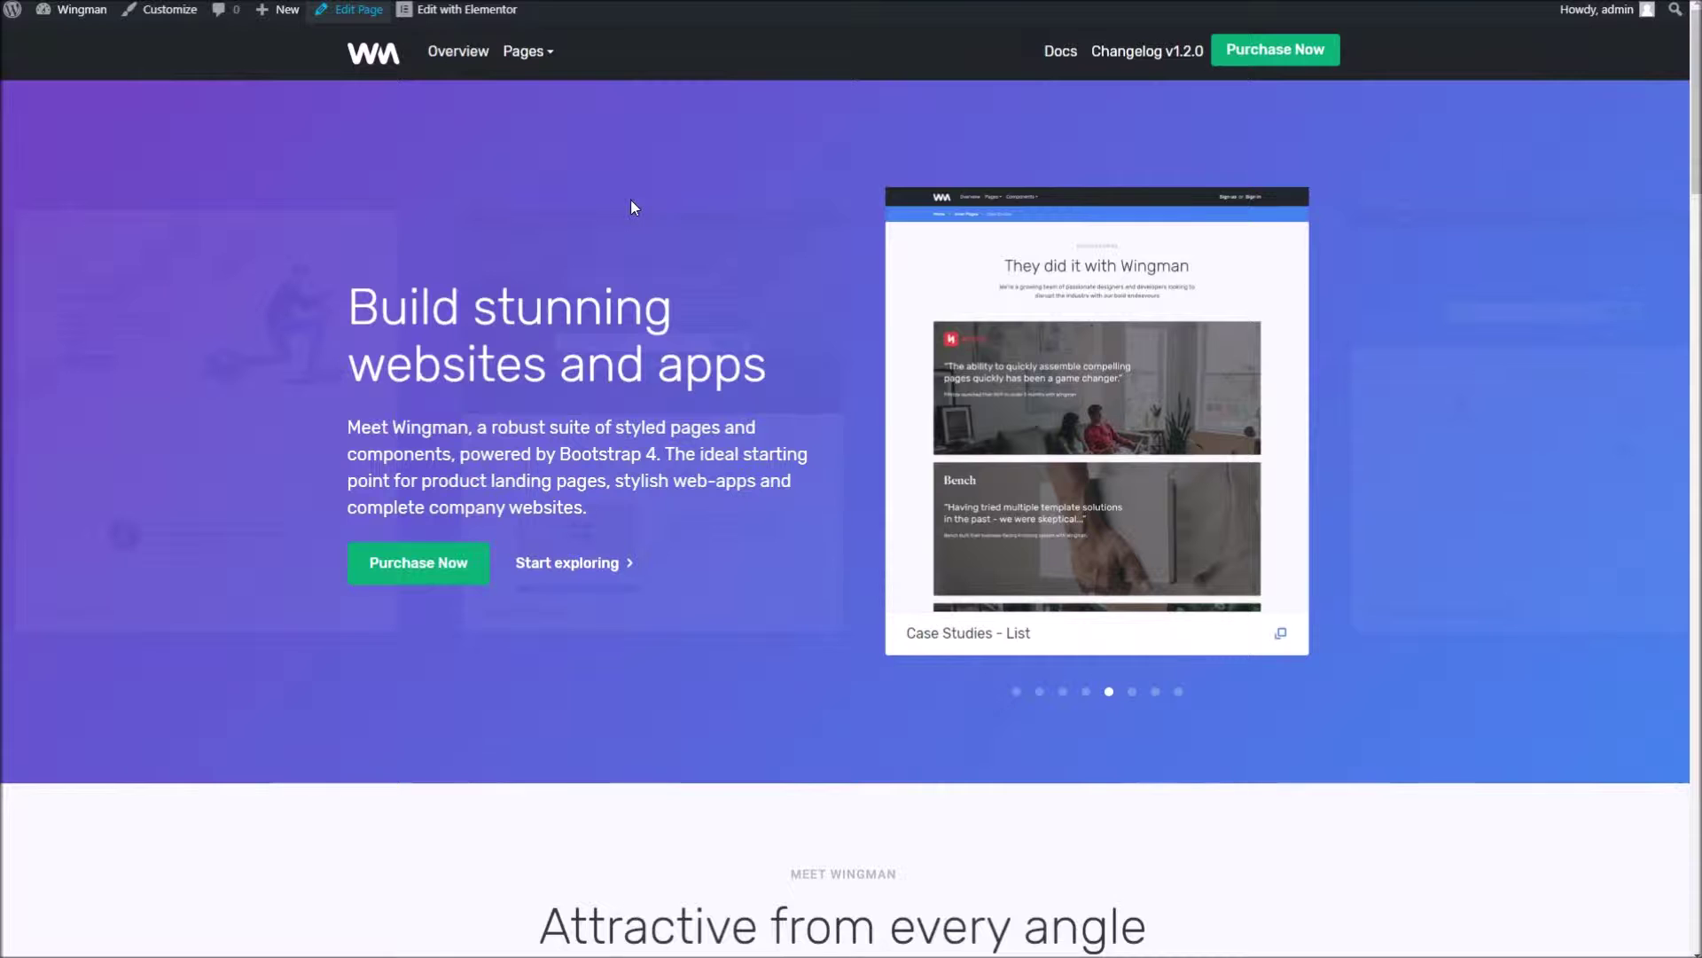
Examine the Wingman demo homepage from the intro carousel through the feature sections to the closing banner
scroll(636, 434, down, 15)
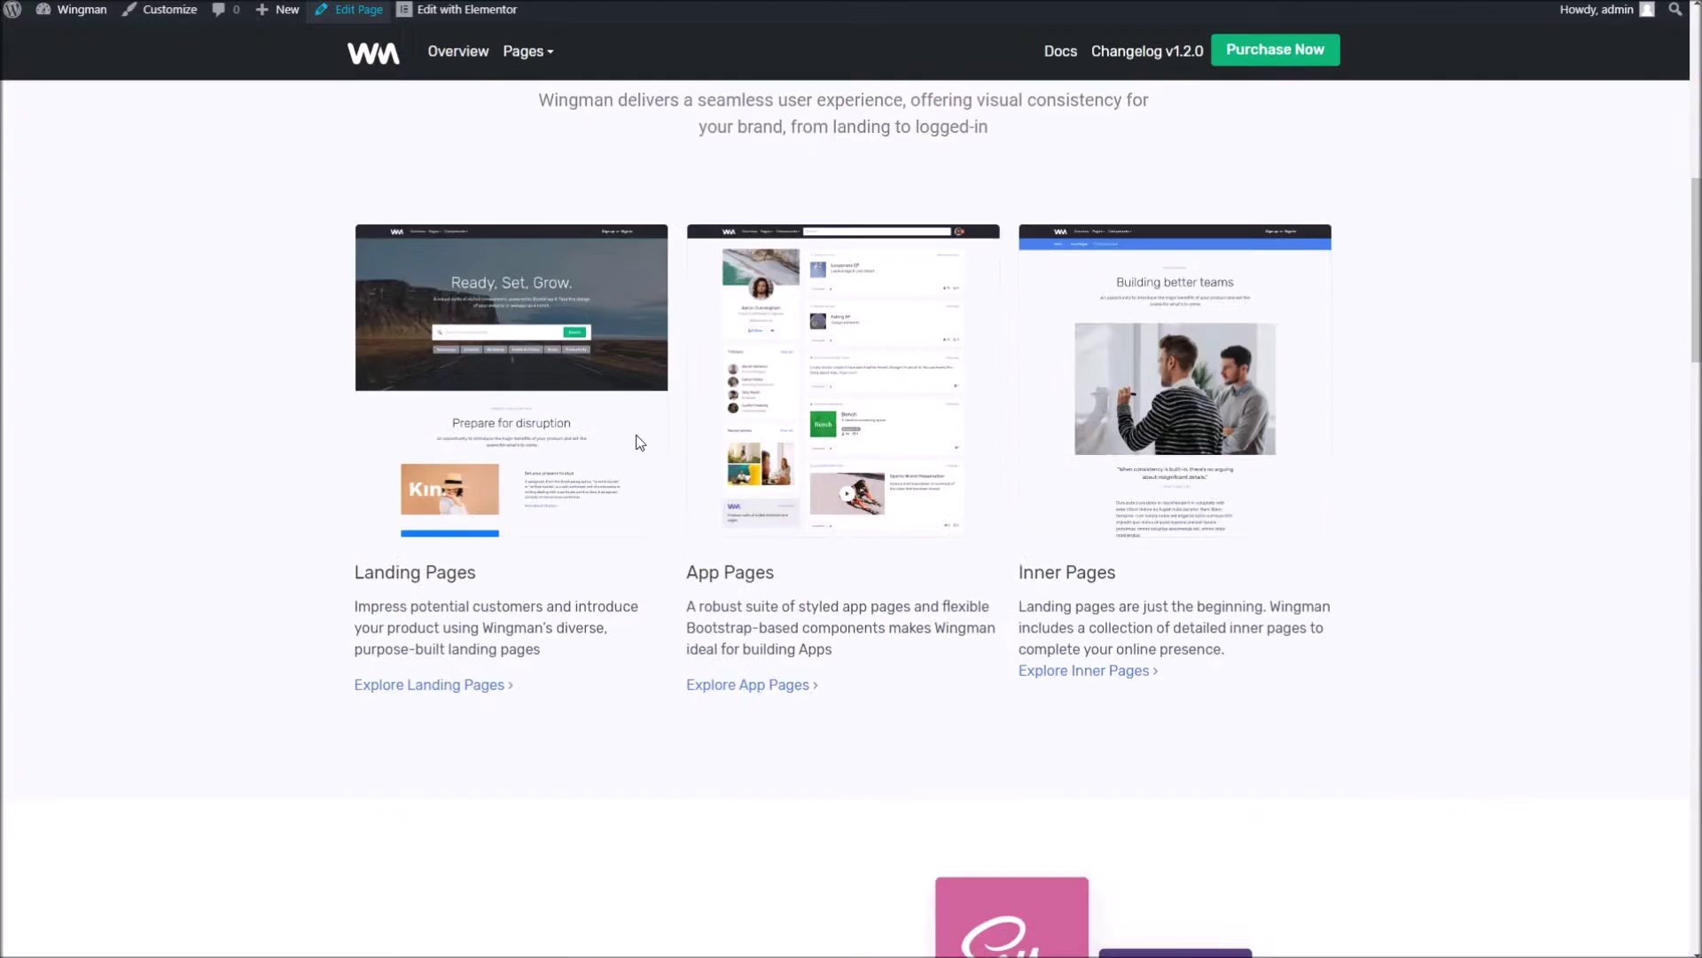
scroll(636, 435, down, 13)
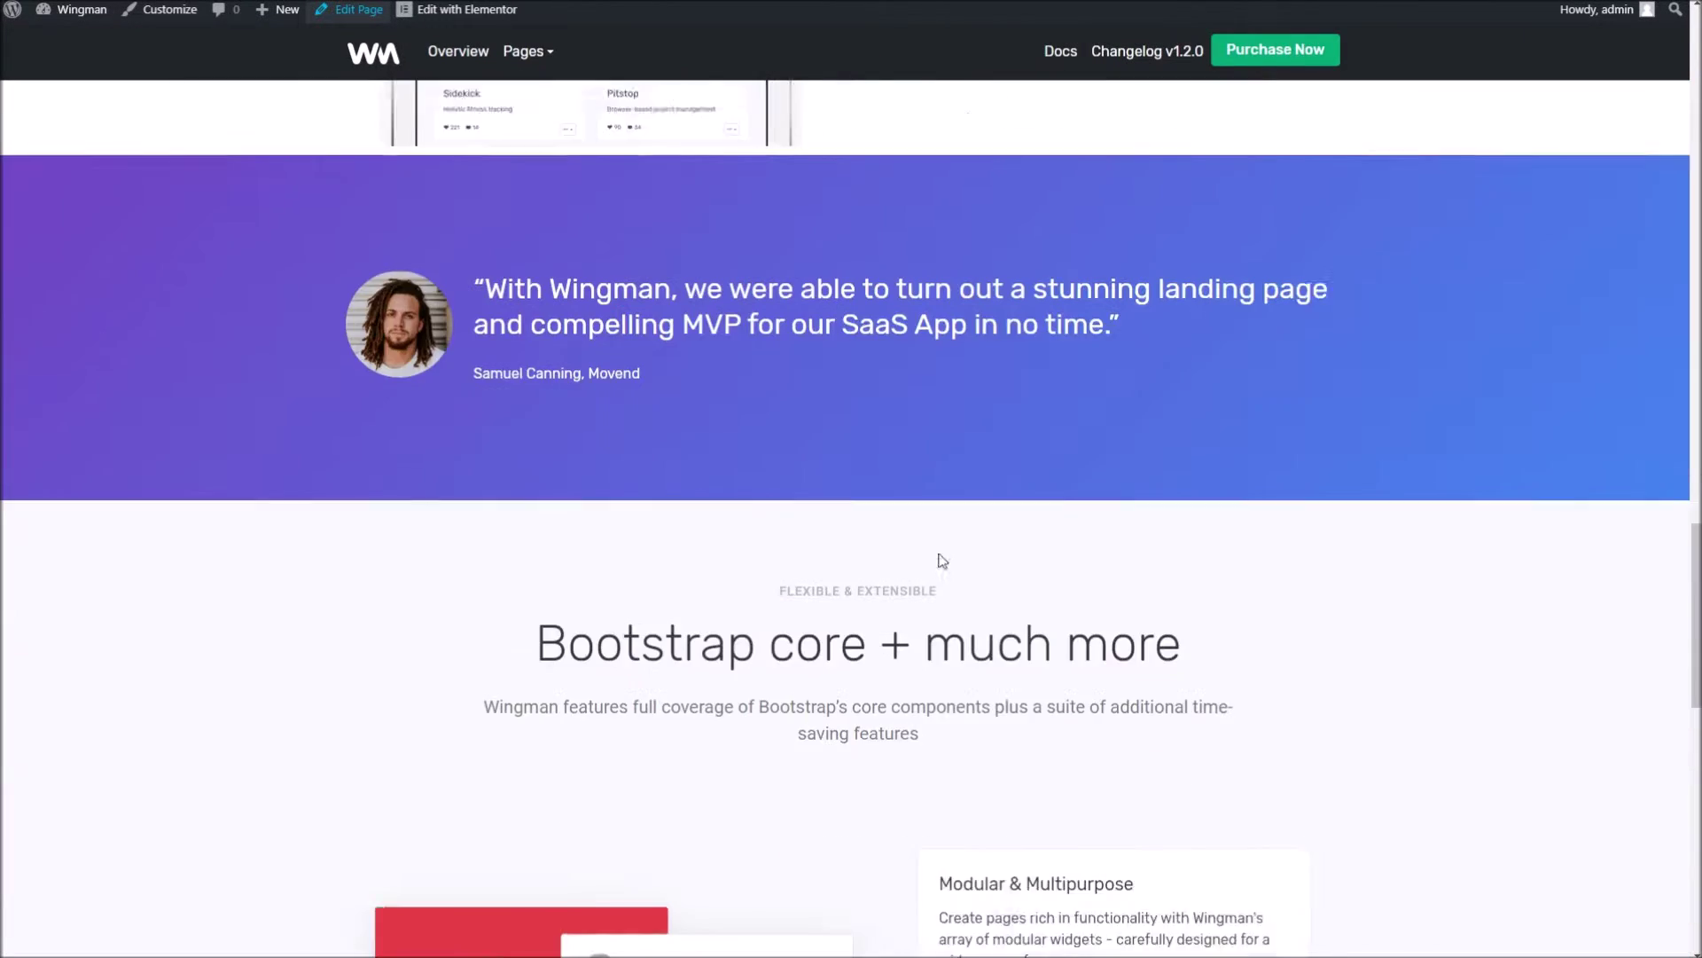
scroll(759, 559, down, 5)
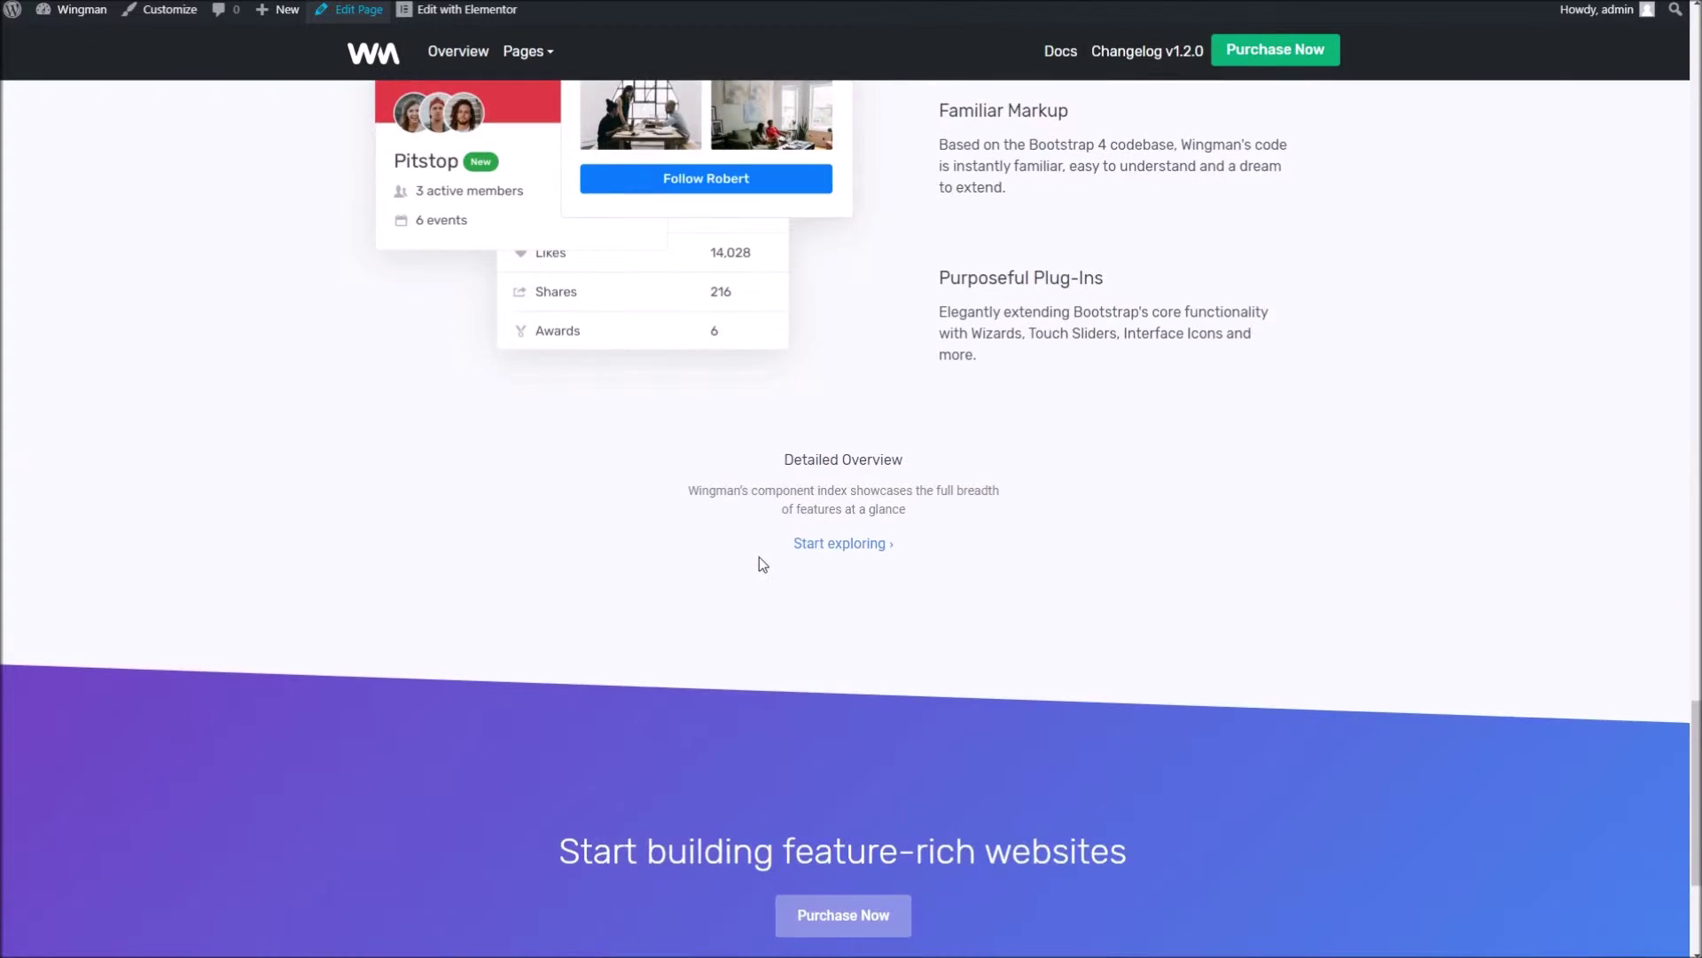
scroll(759, 559, down, 3)
scroll(639, 605, up, 20)
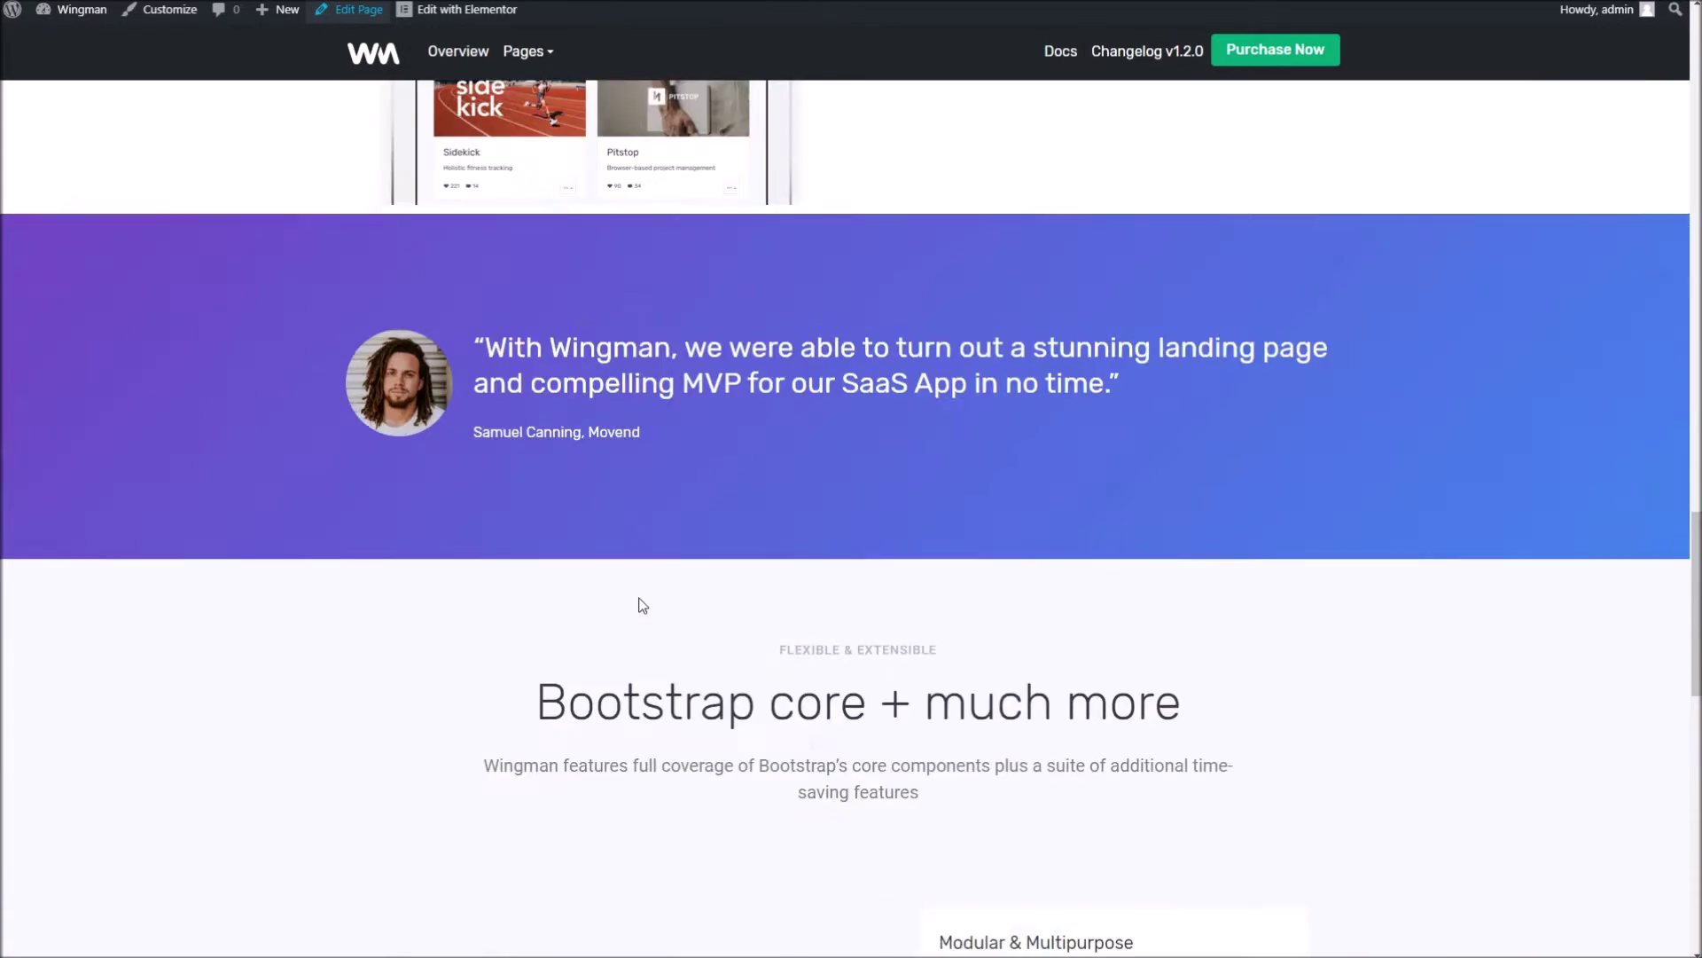
scroll(642, 604, up, 15)
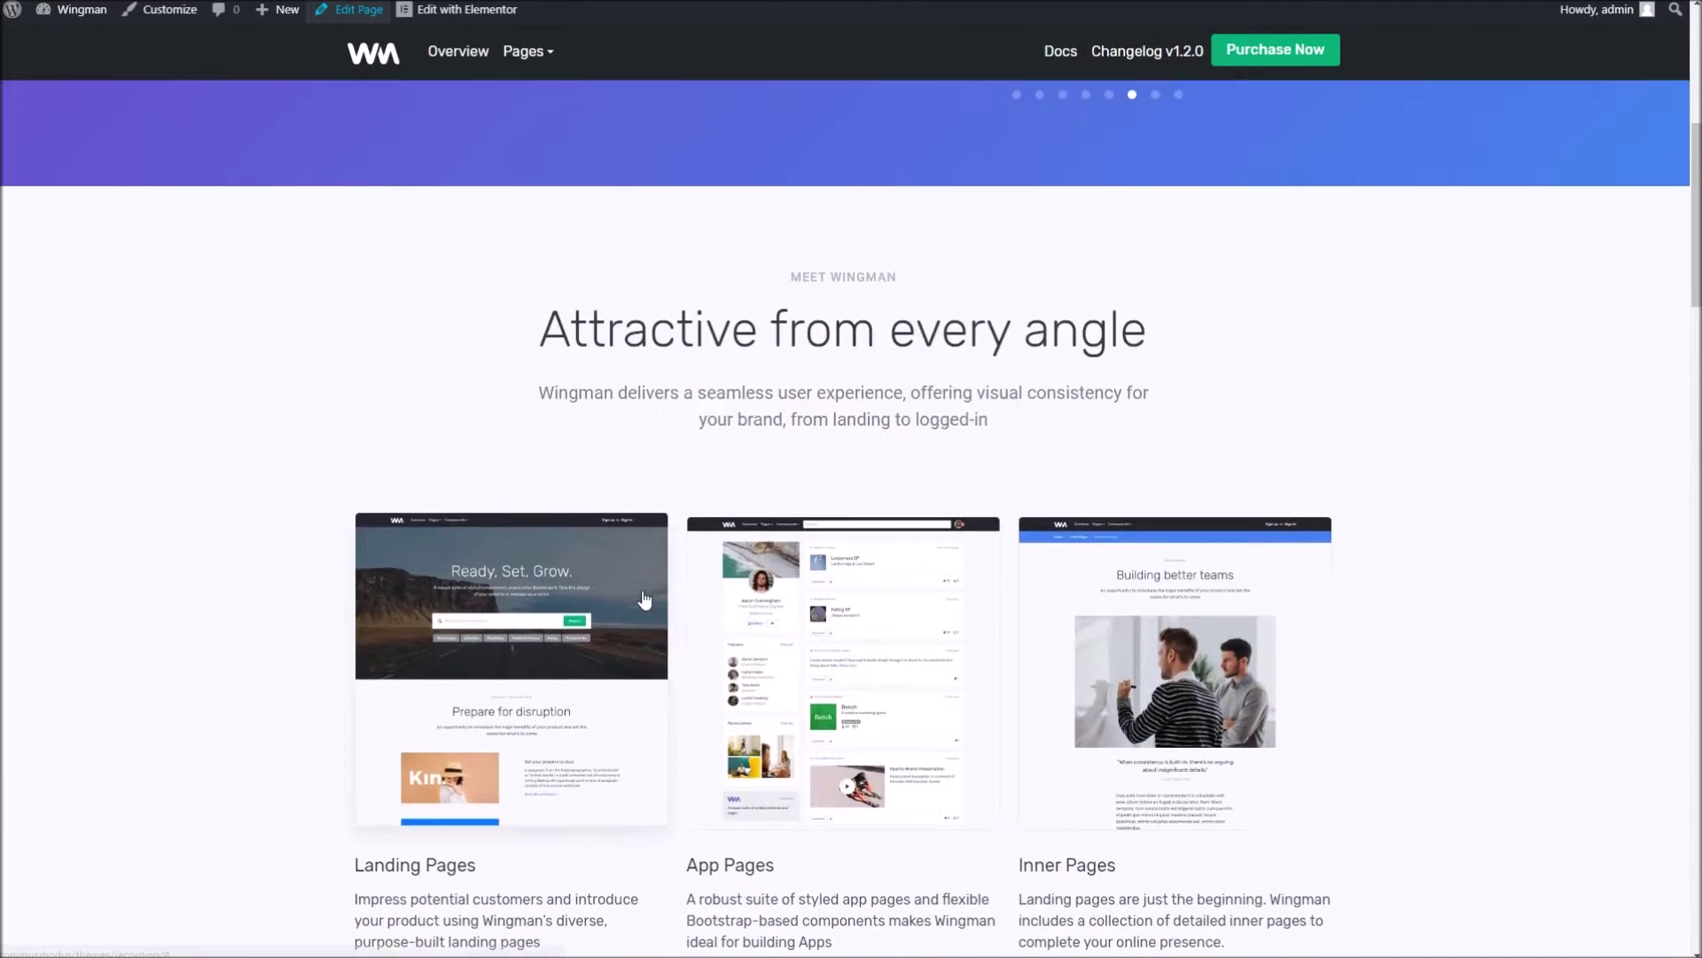
scroll(641, 587, up, 2)
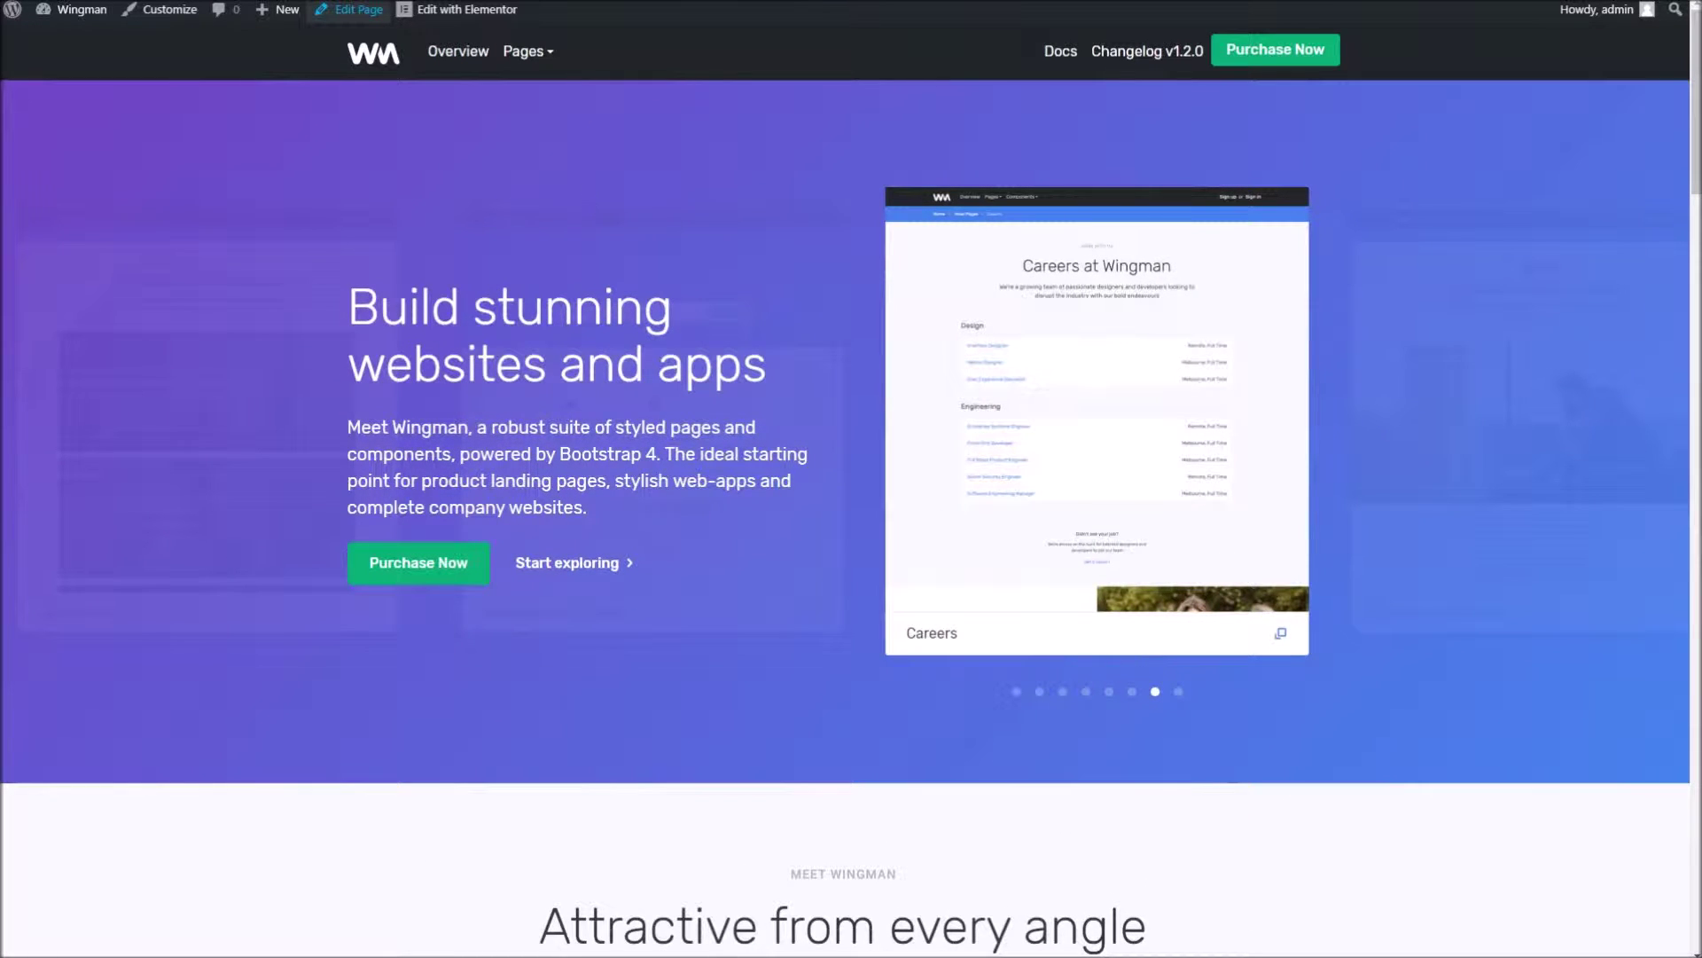
scroll(743, 317, down, 4)
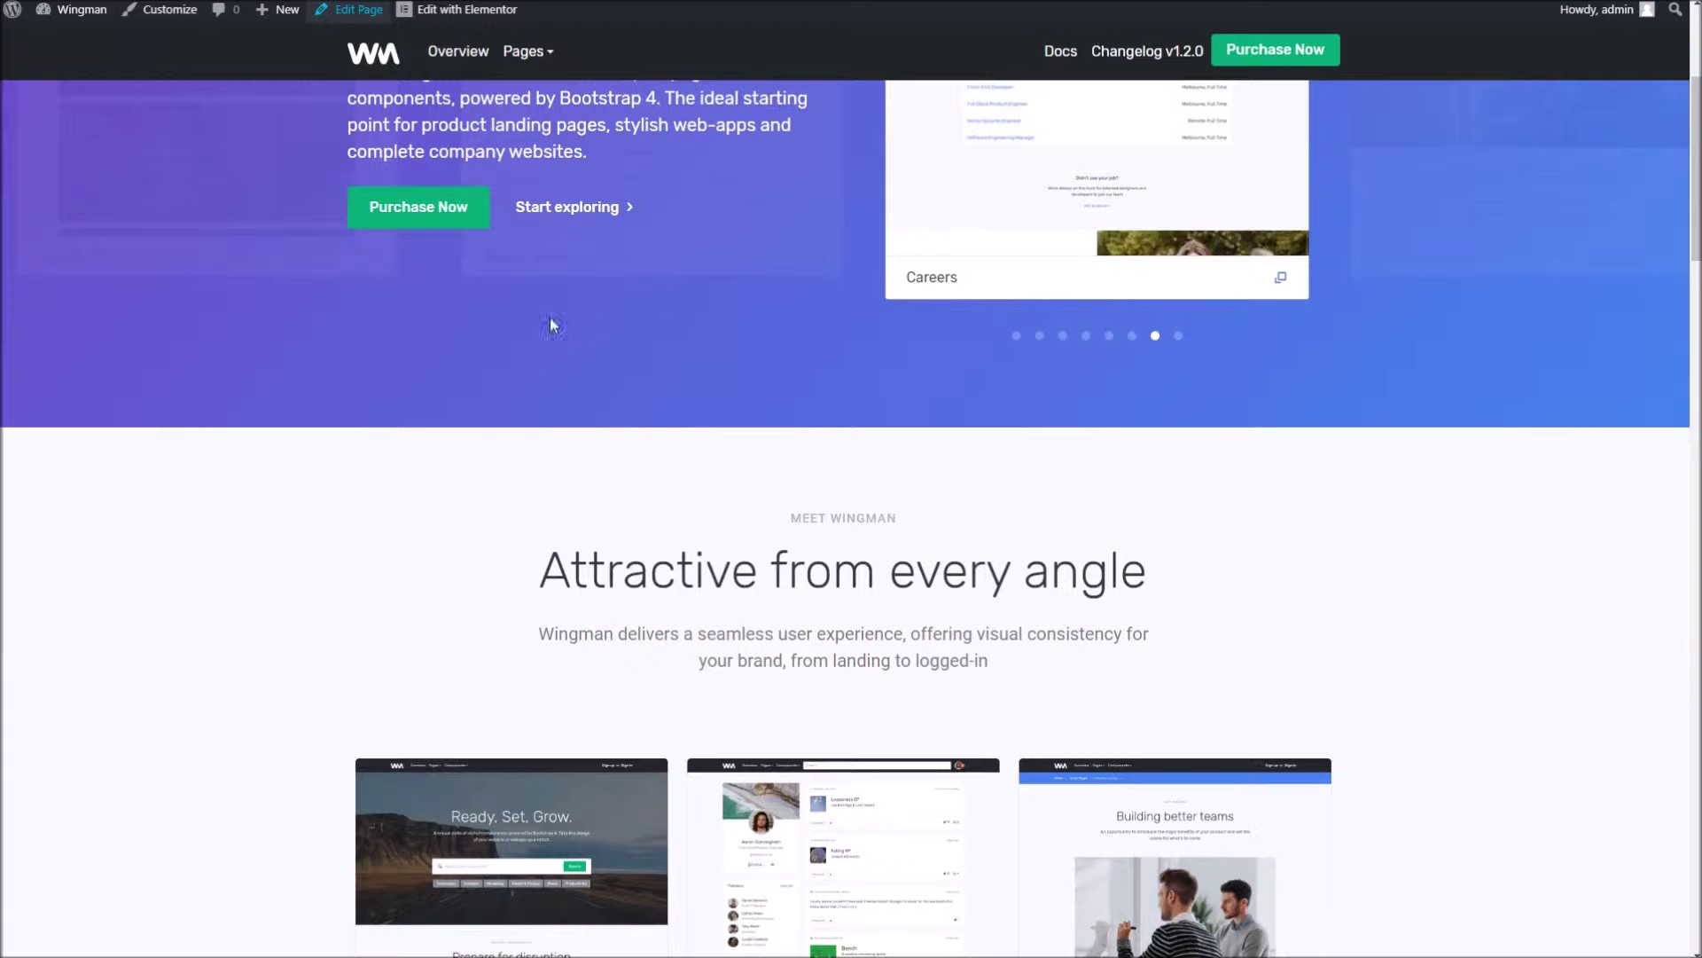
scroll(550, 324, up, 3)
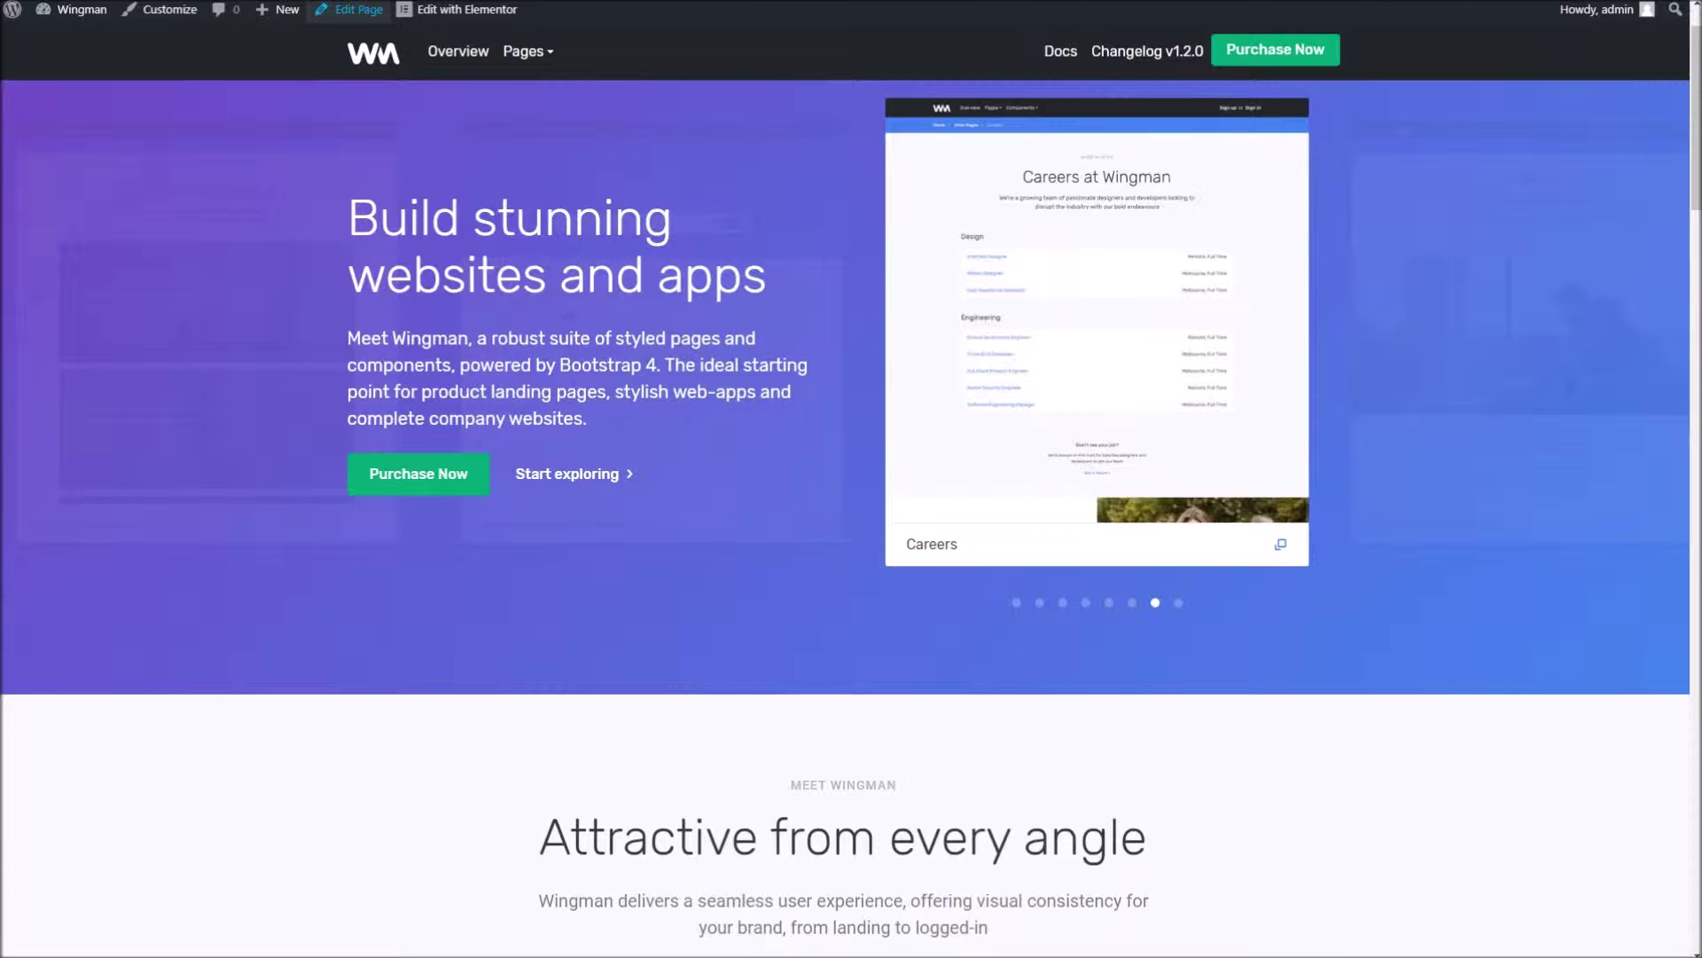
scroll(741, 369, down, 3)
scroll(741, 369, up, 4)
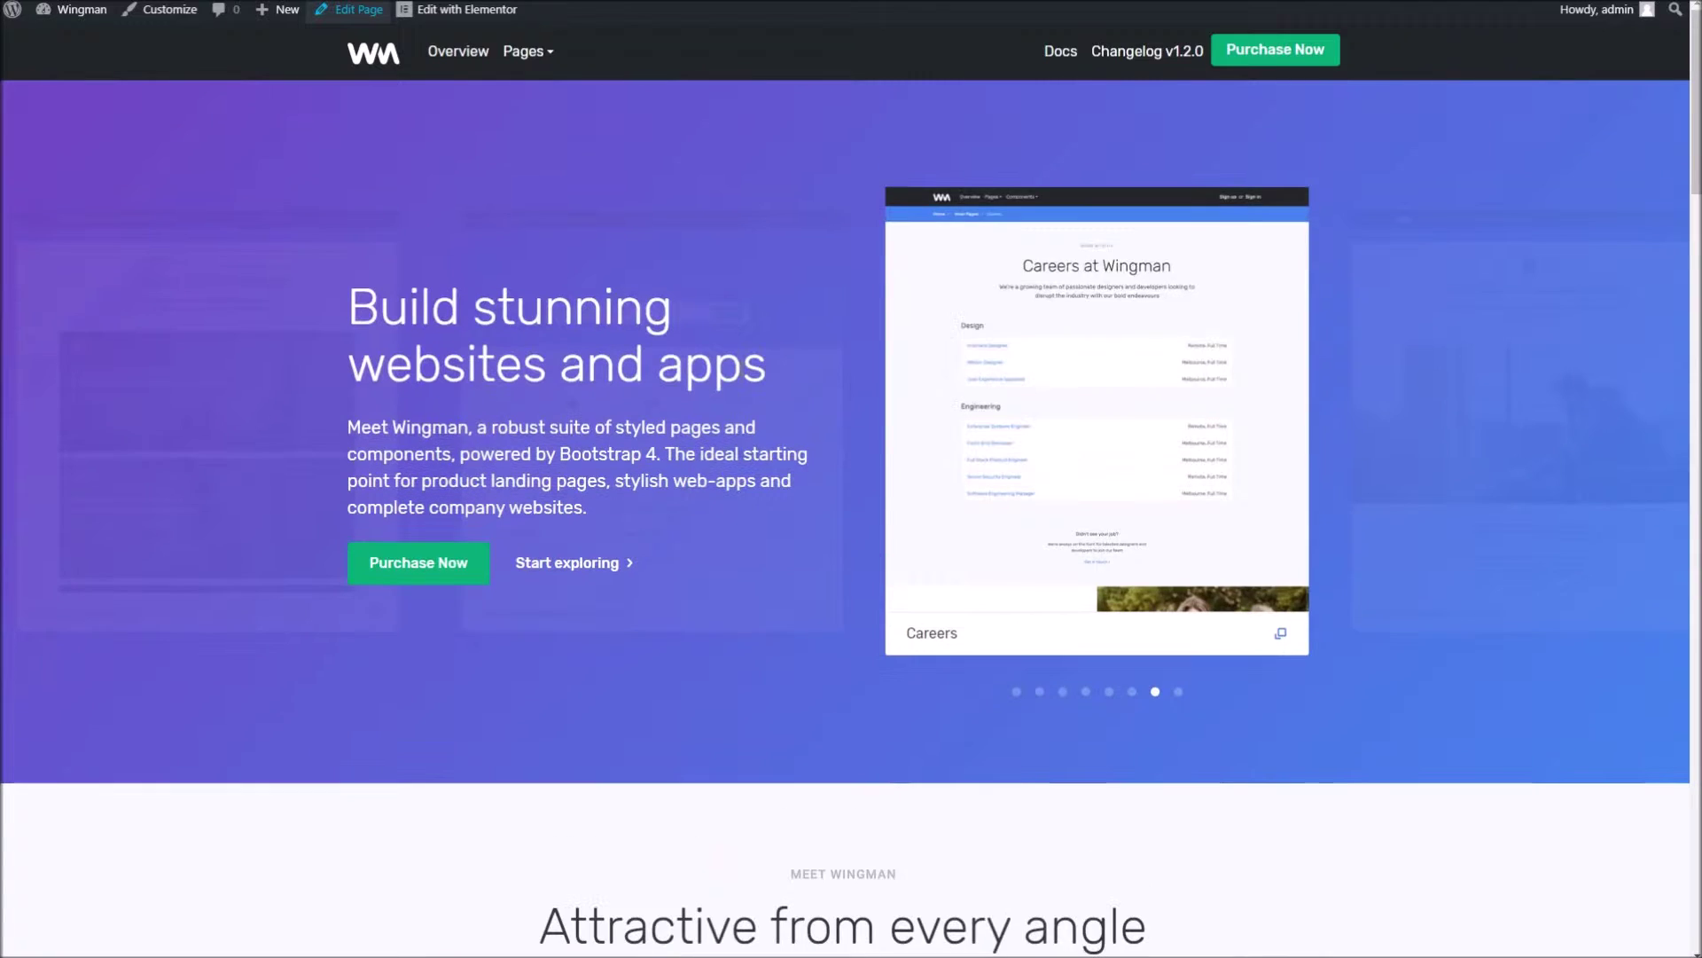
Create a new page titled "Dans Demo Page" and publish it
mouse_move(282, 10)
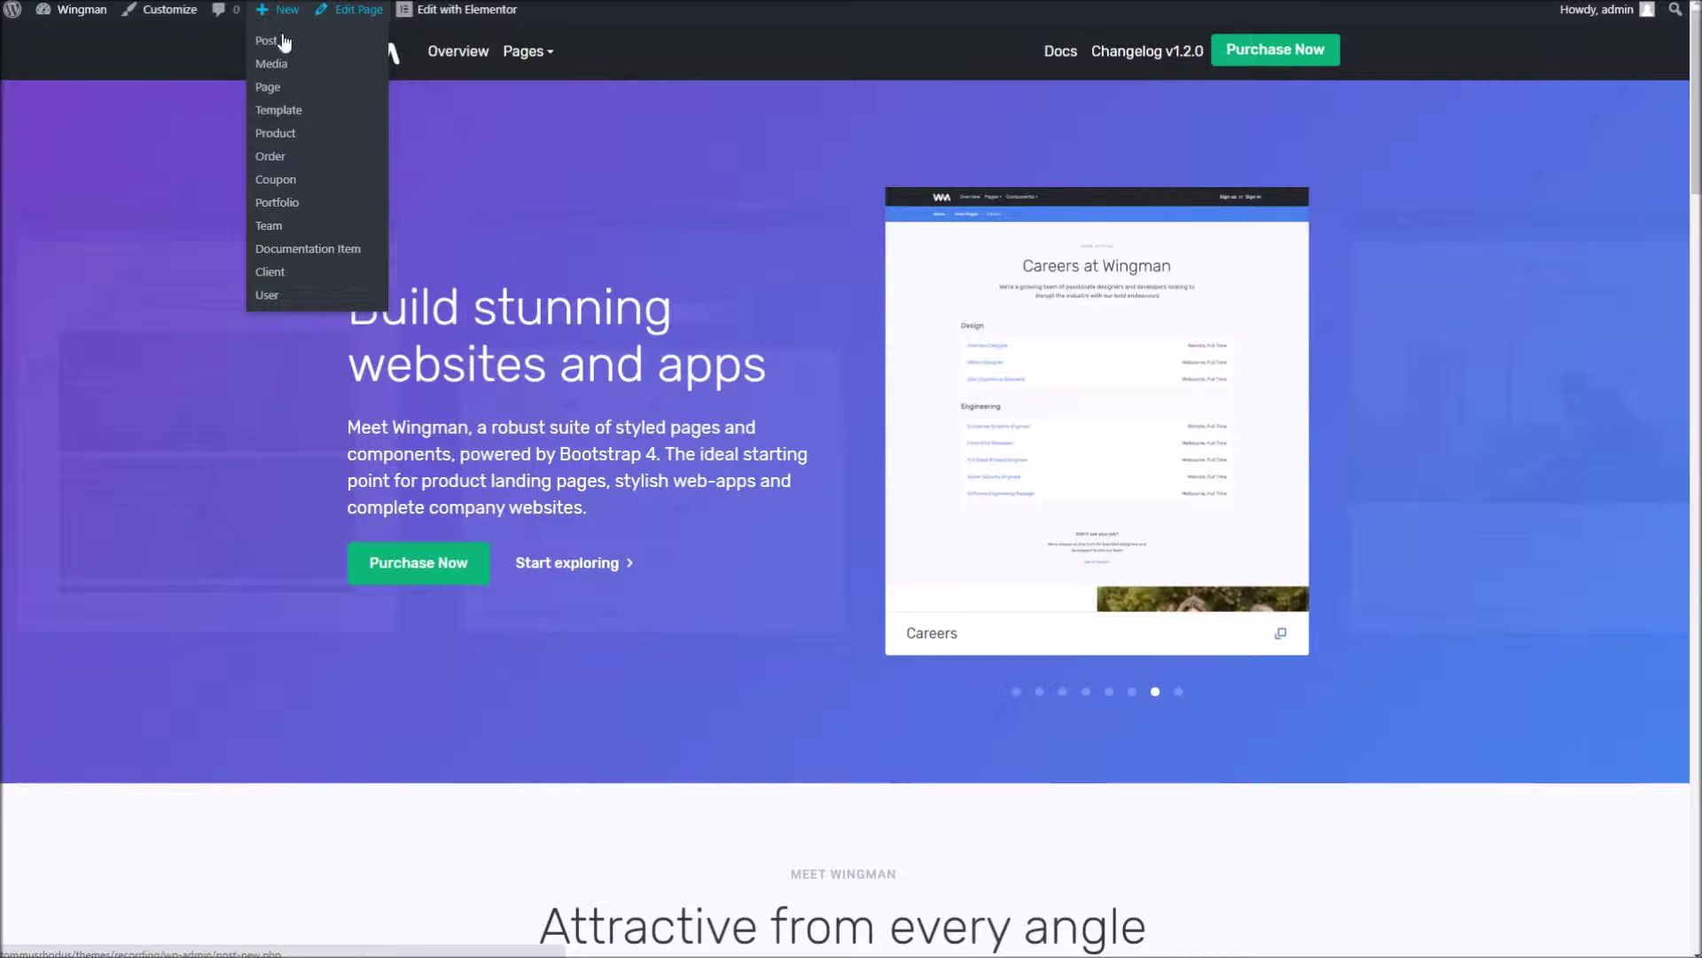
click(279, 92)
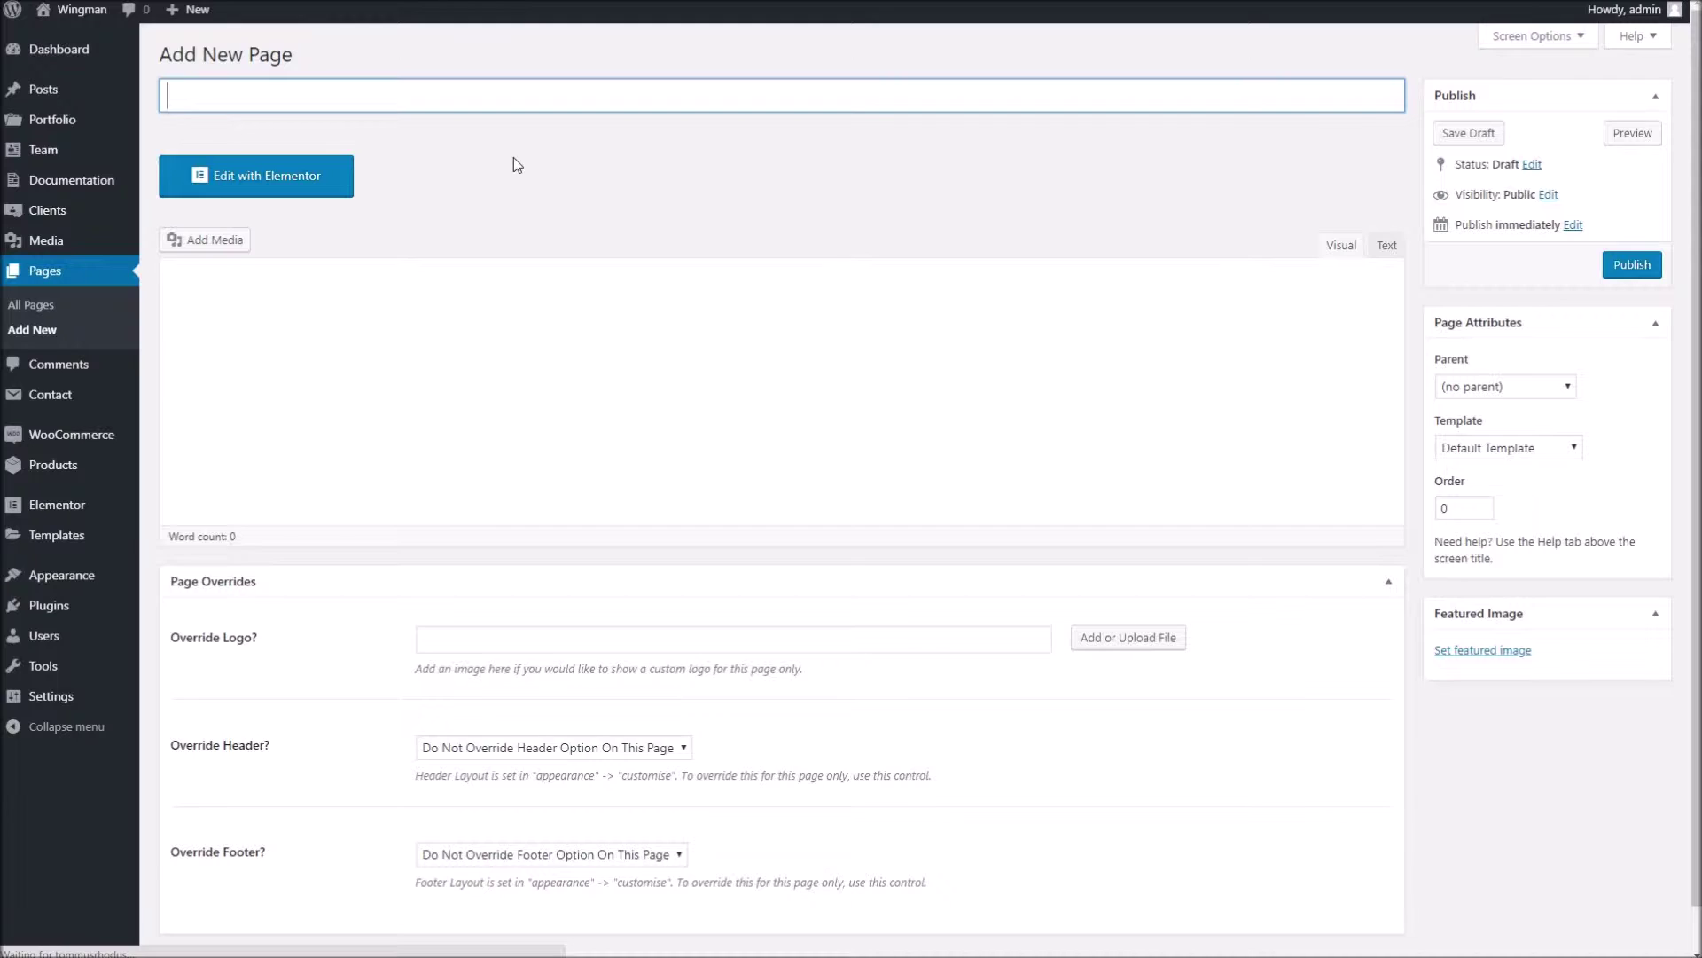
text(D)
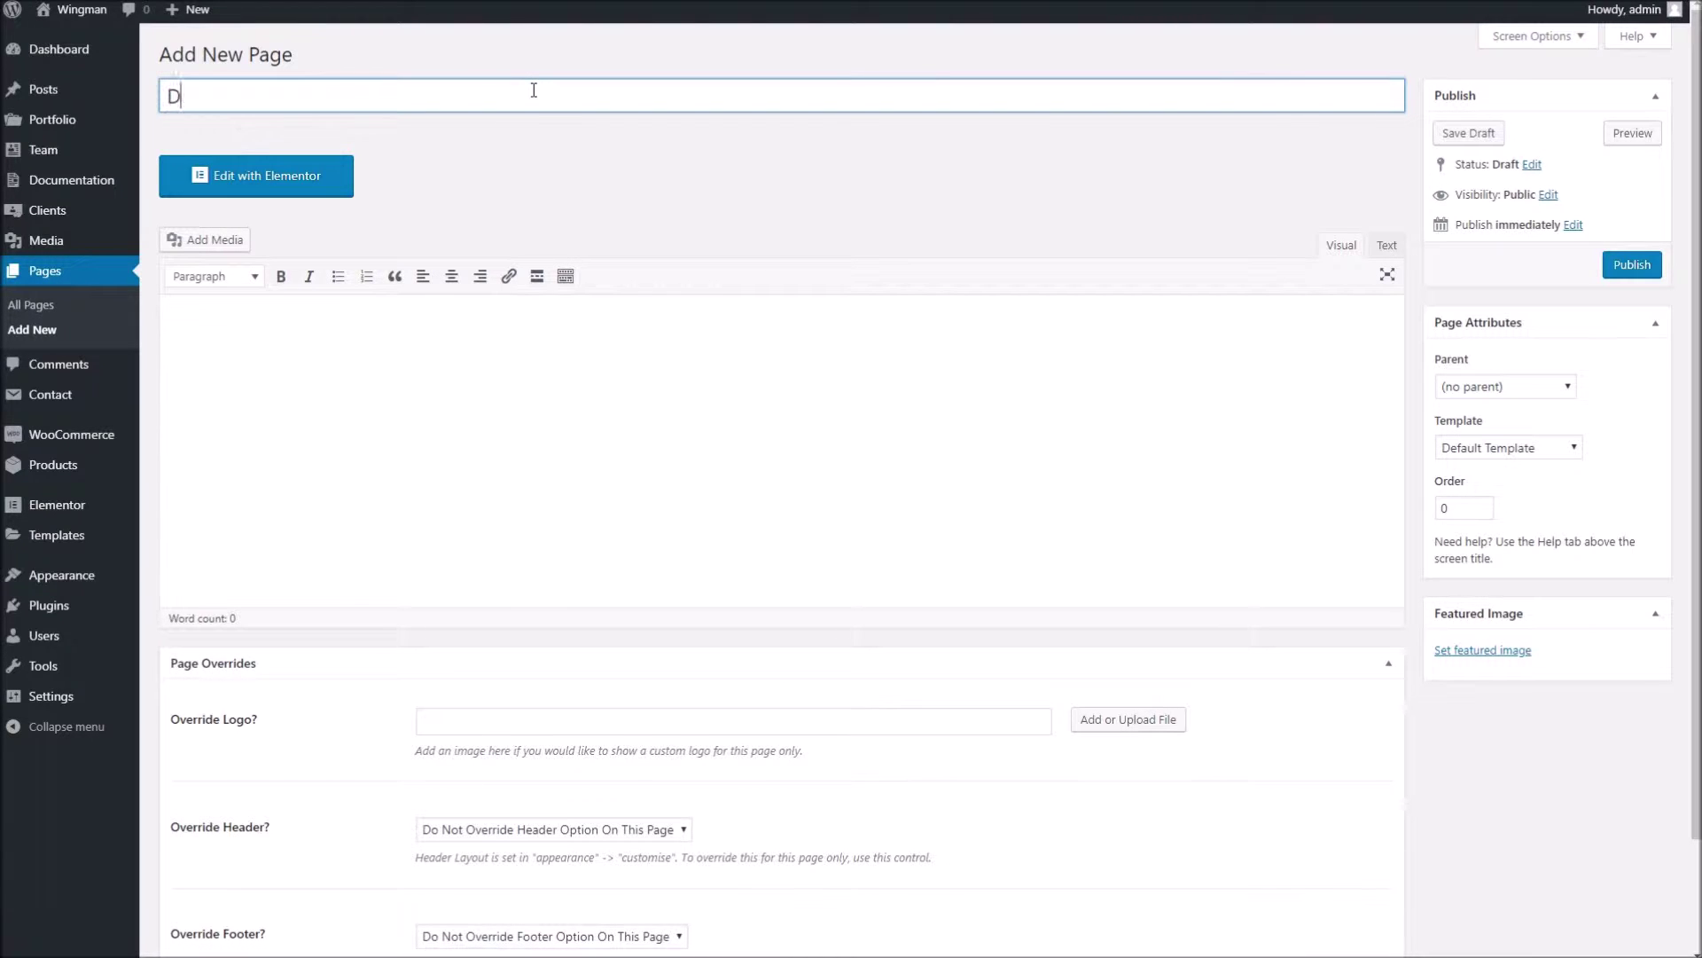
text(ans Demo Page)
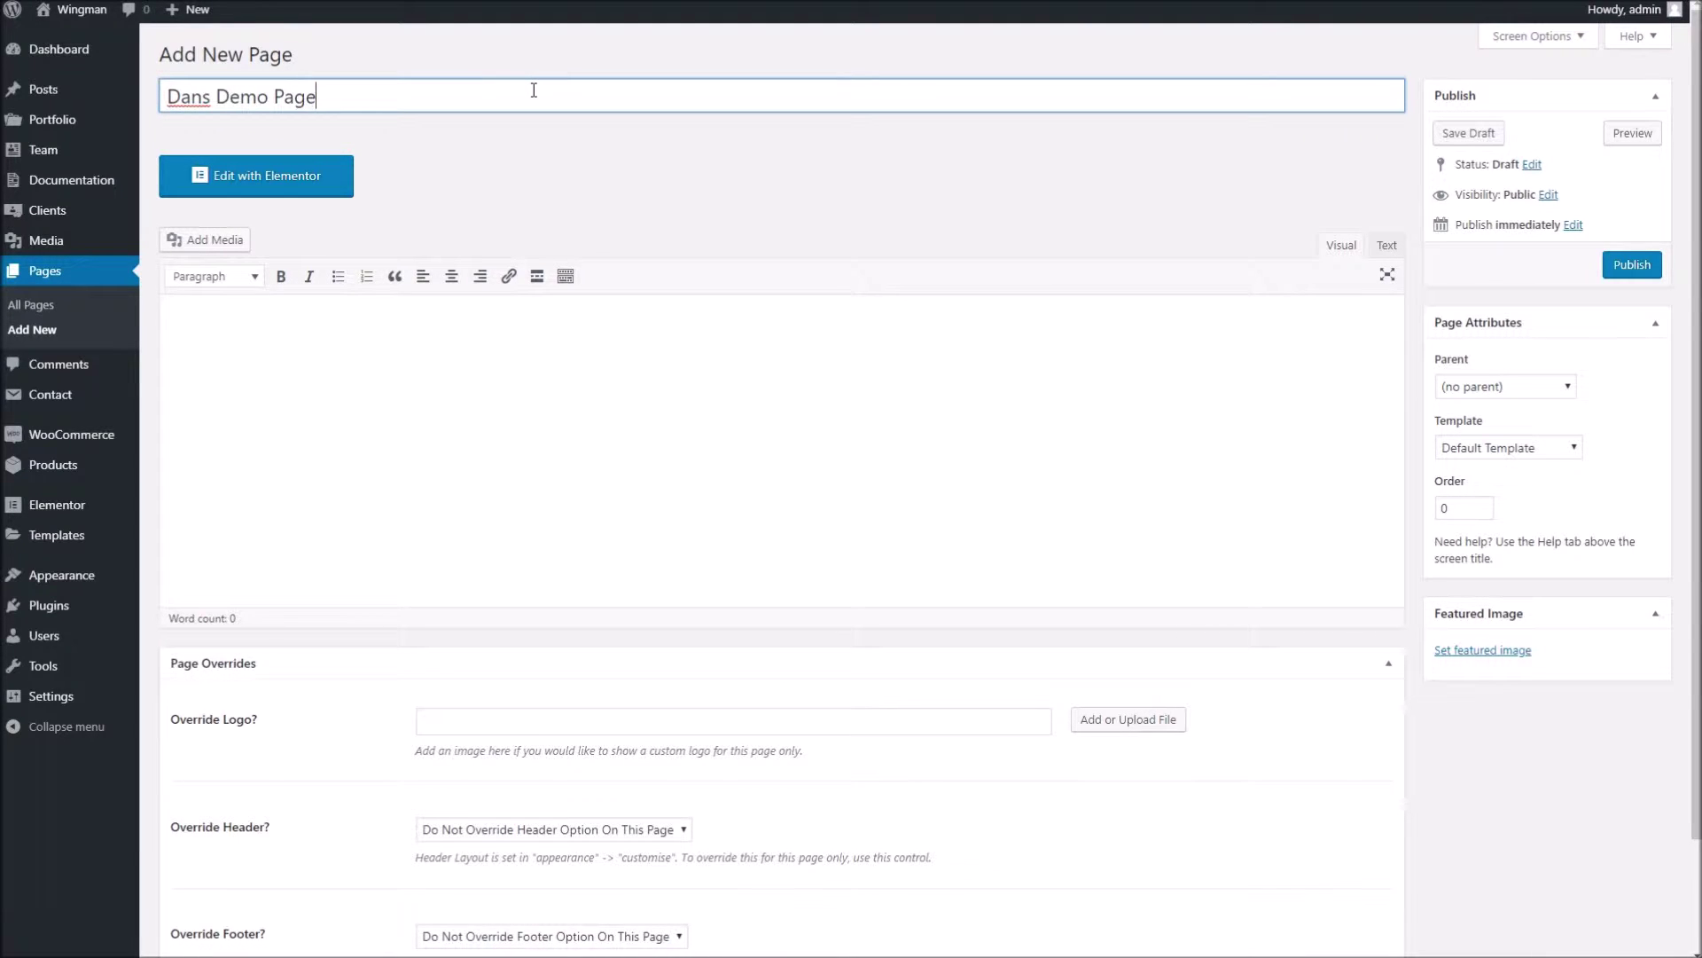
click(1607, 271)
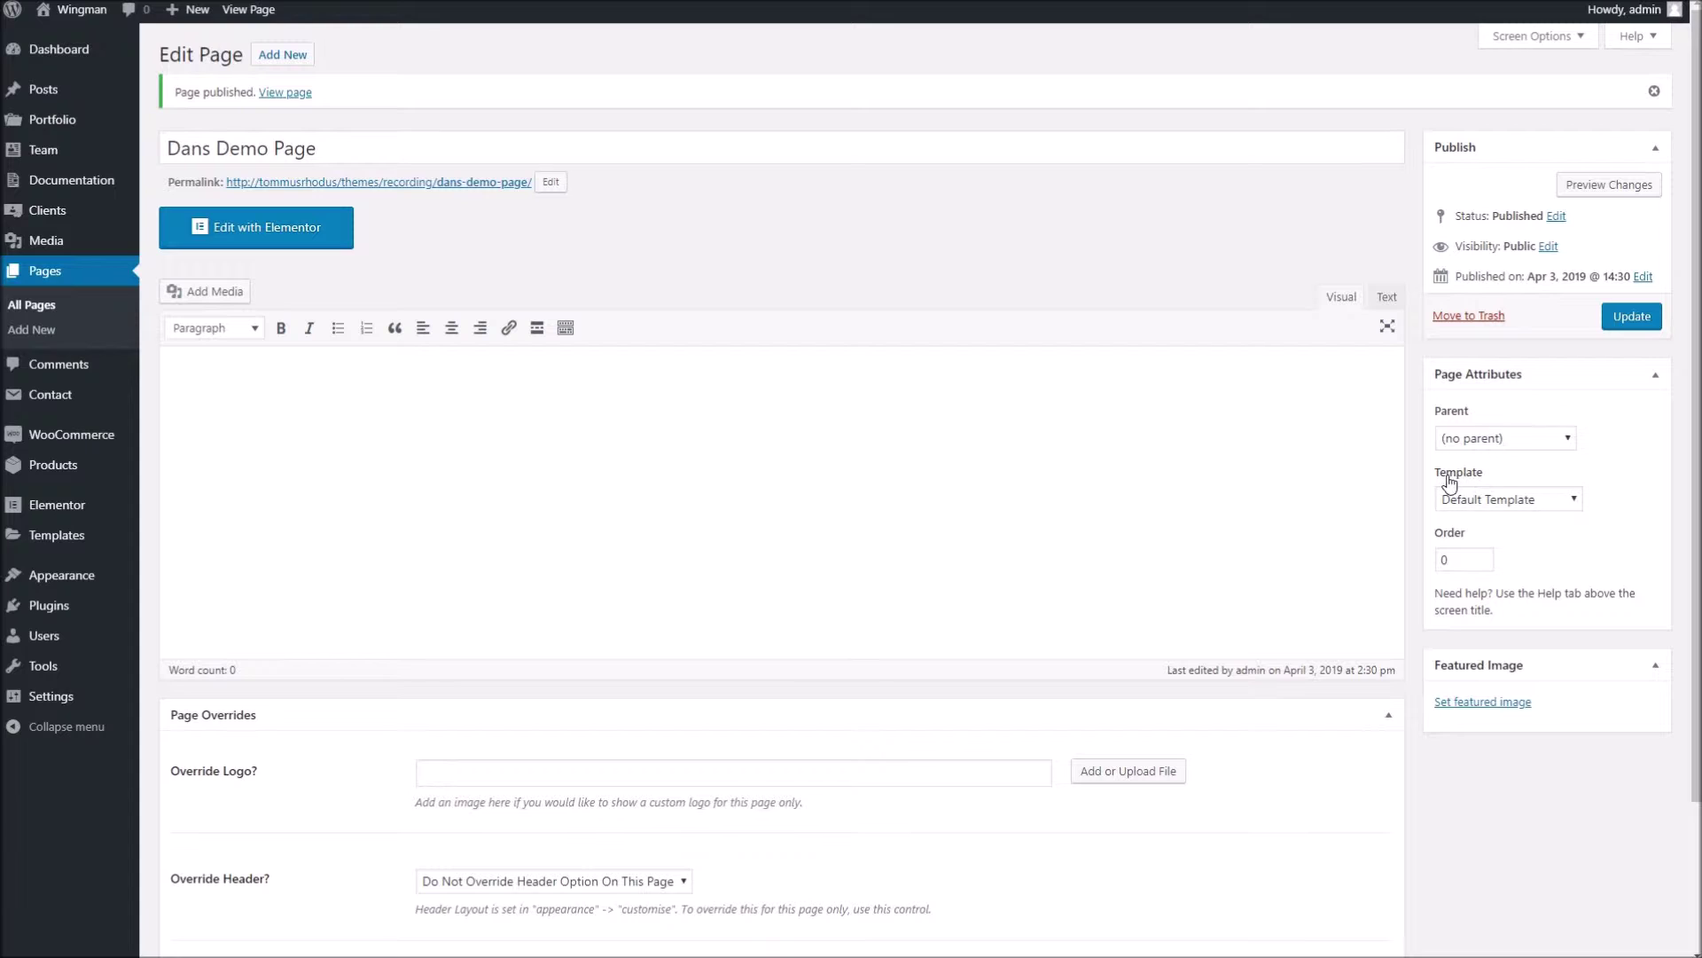
Assign the Page Builder Template to the new page and update the page
click(1481, 500)
click(1490, 575)
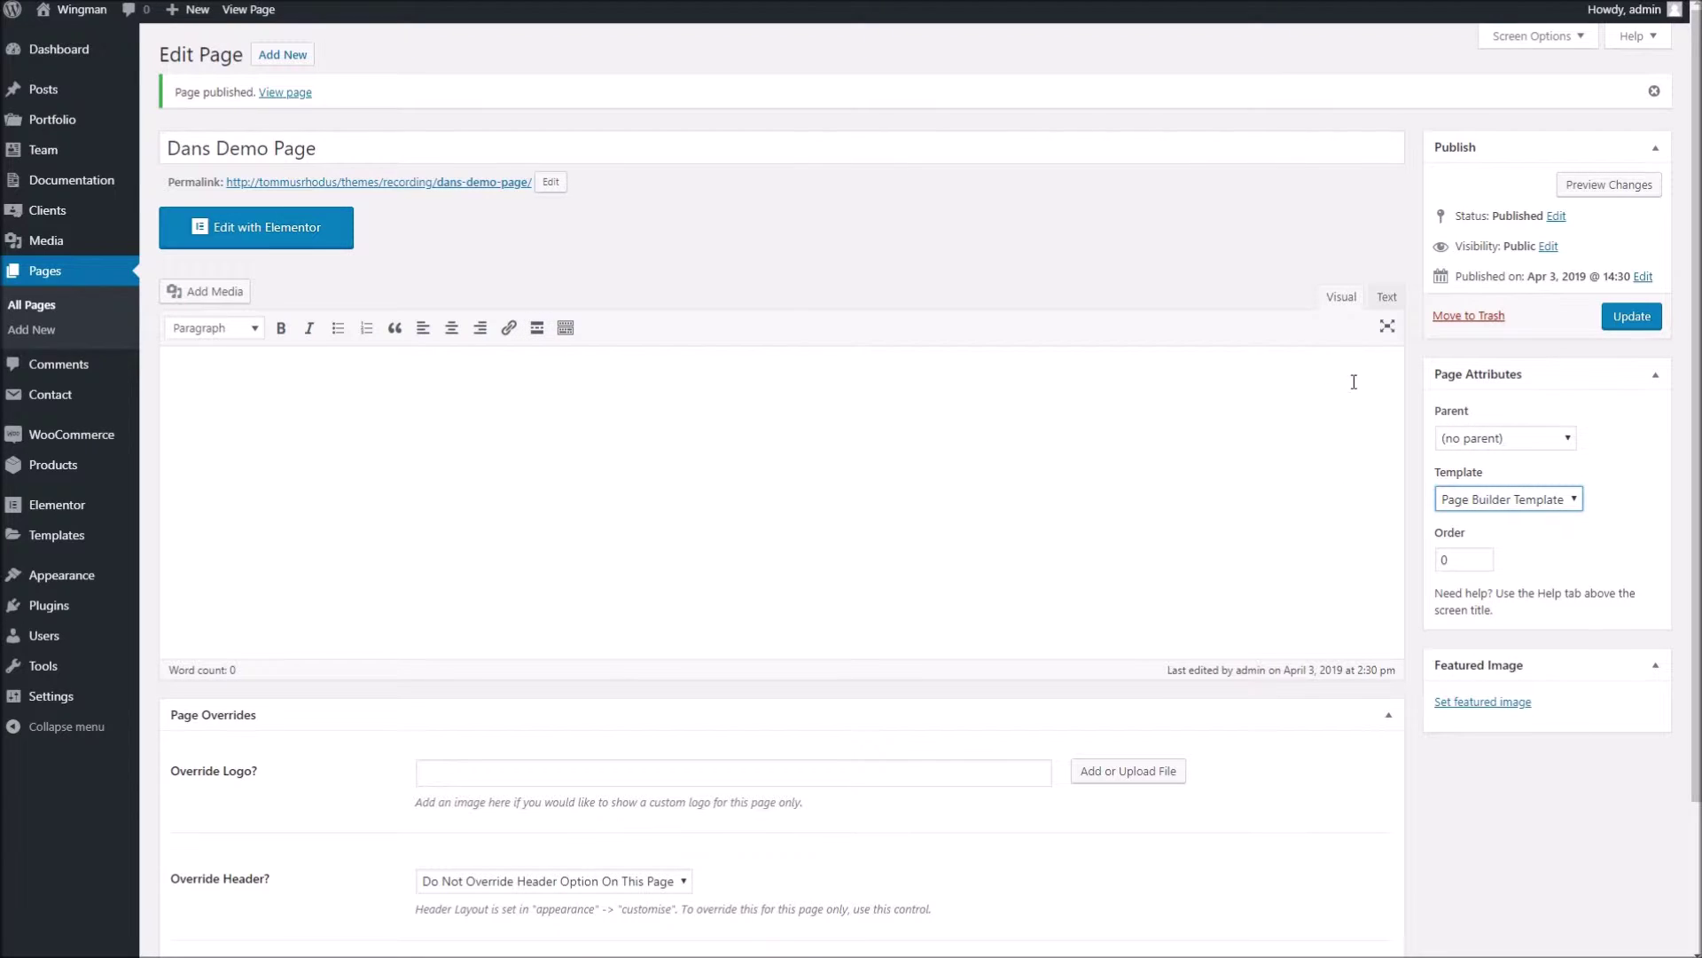
click(1638, 328)
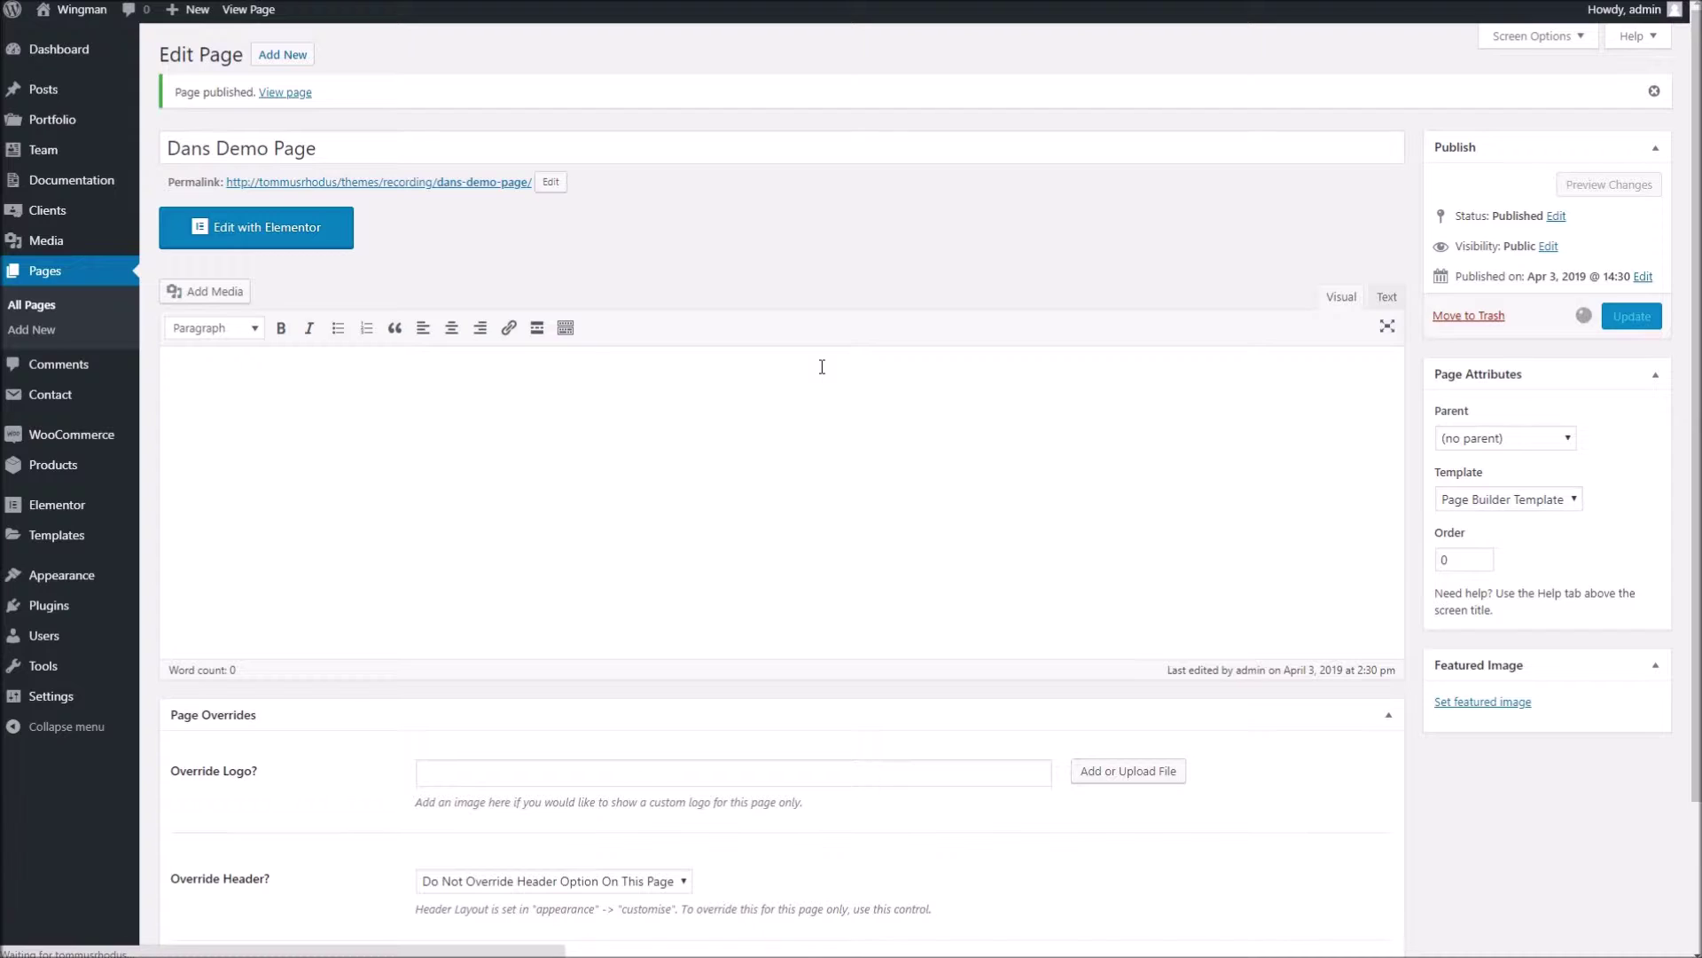
Open the page in Elementor and add the Intro Carousel widget from the Wingman elements to the empty section
click(342, 229)
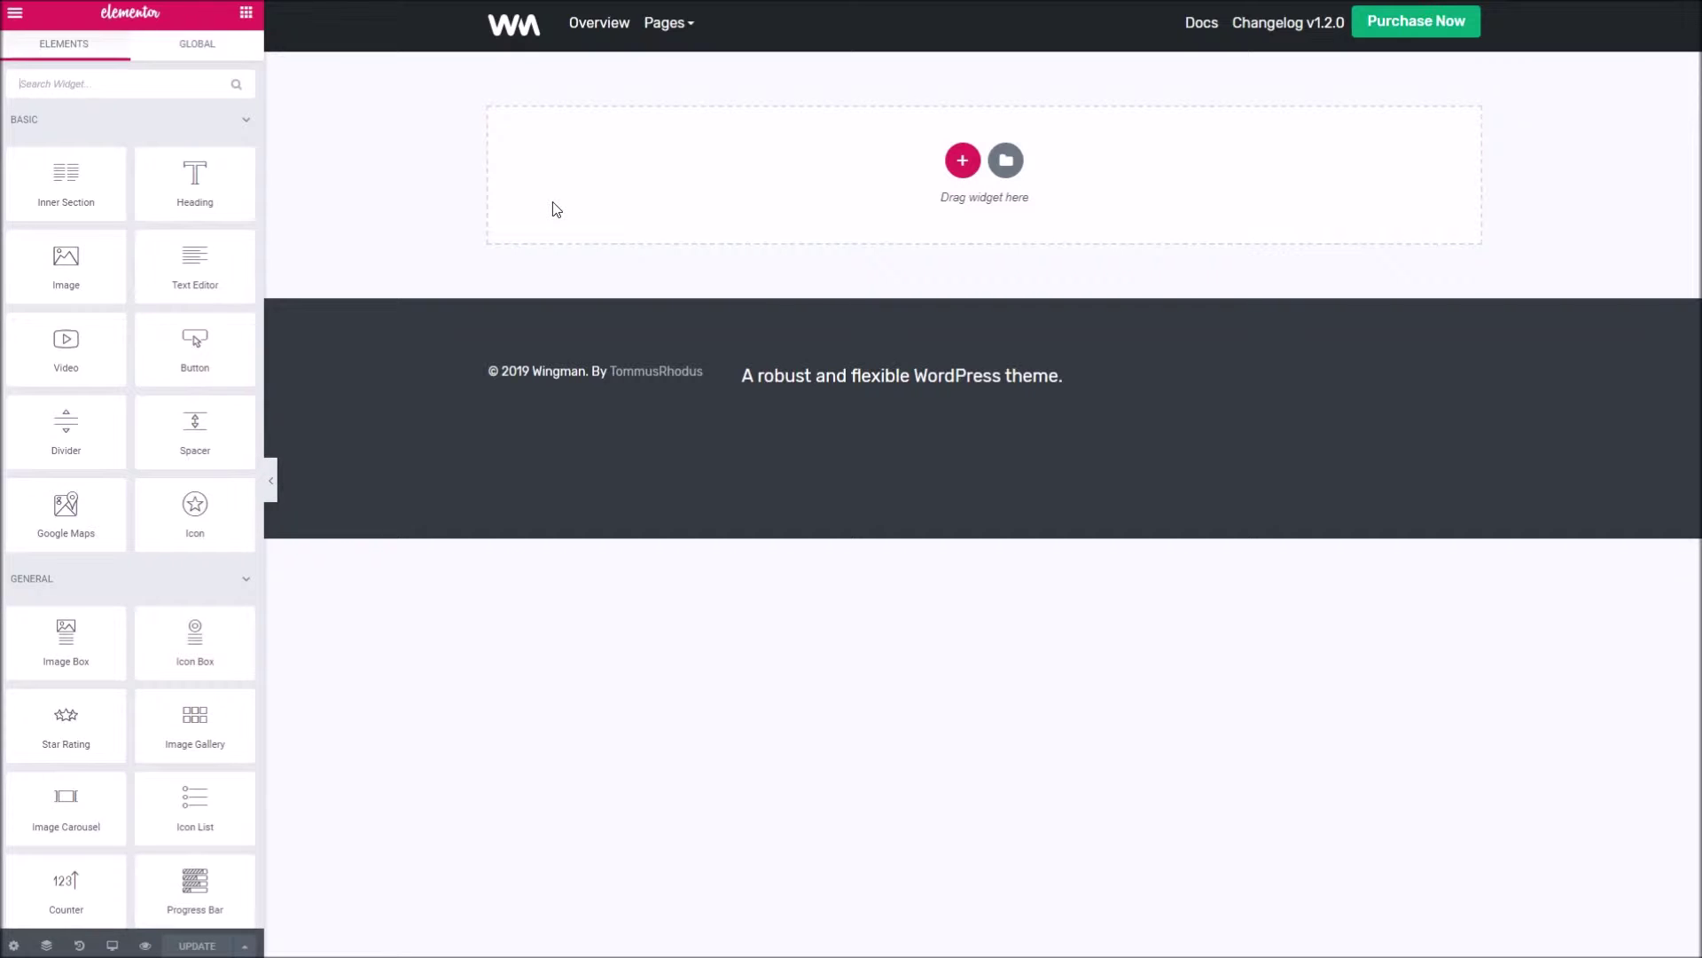
scroll(172, 468, down, 8)
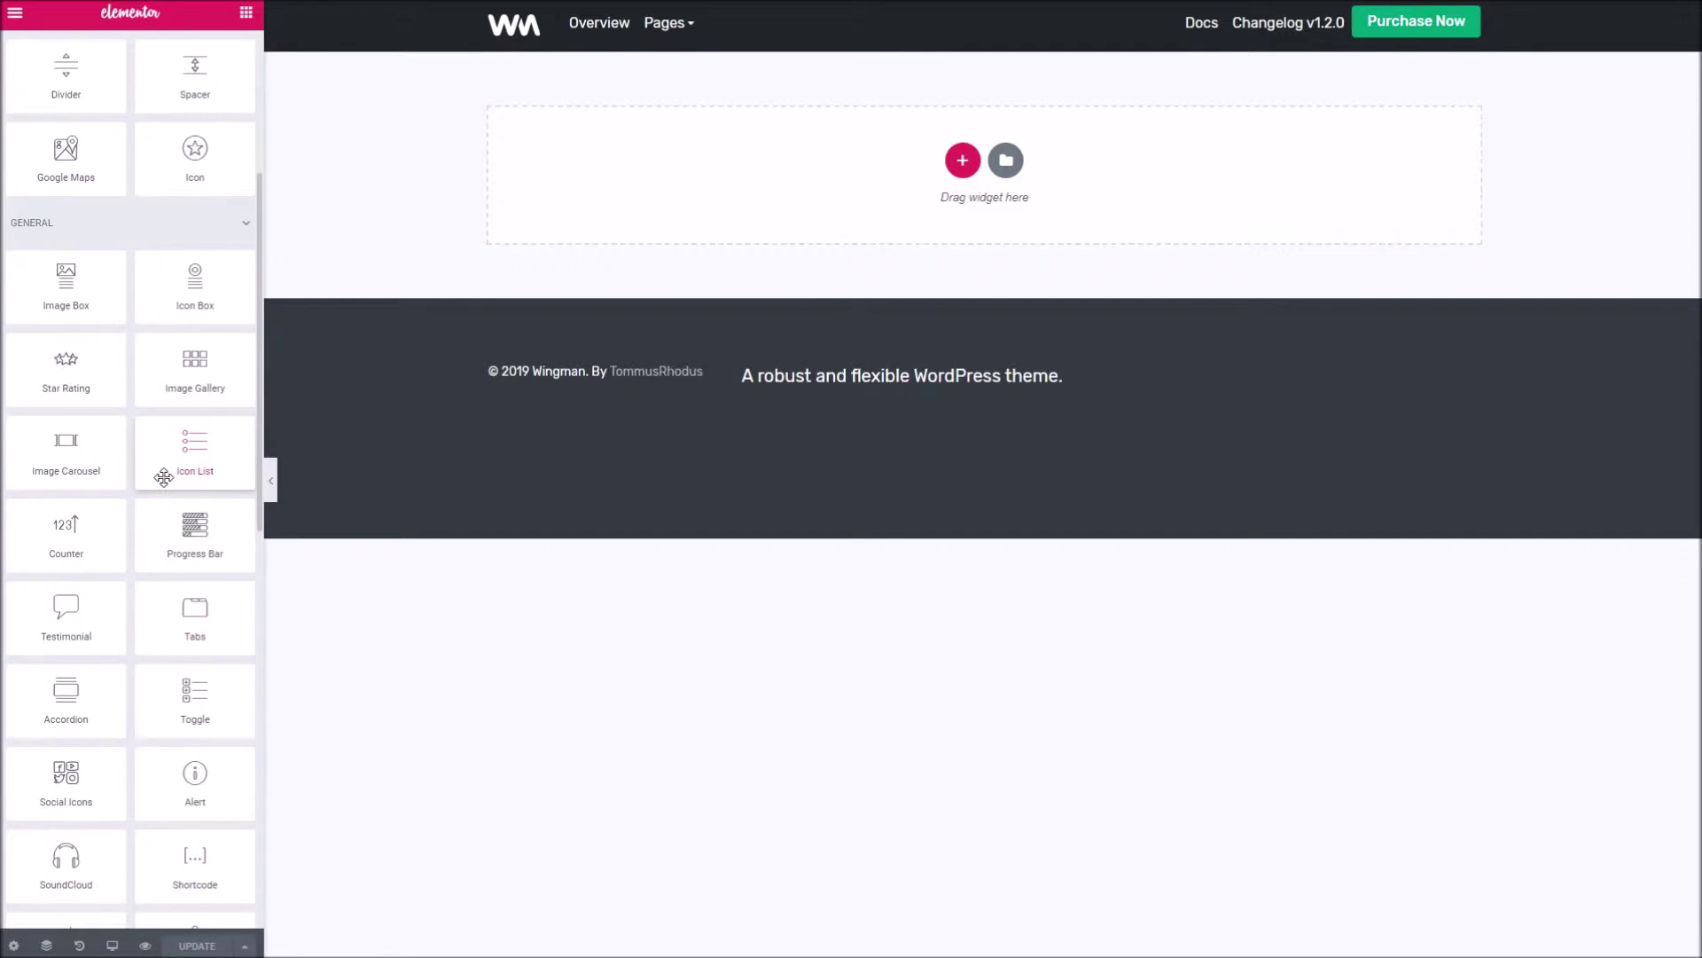
scroll(172, 468, down, 6)
scroll(173, 496, up, 7)
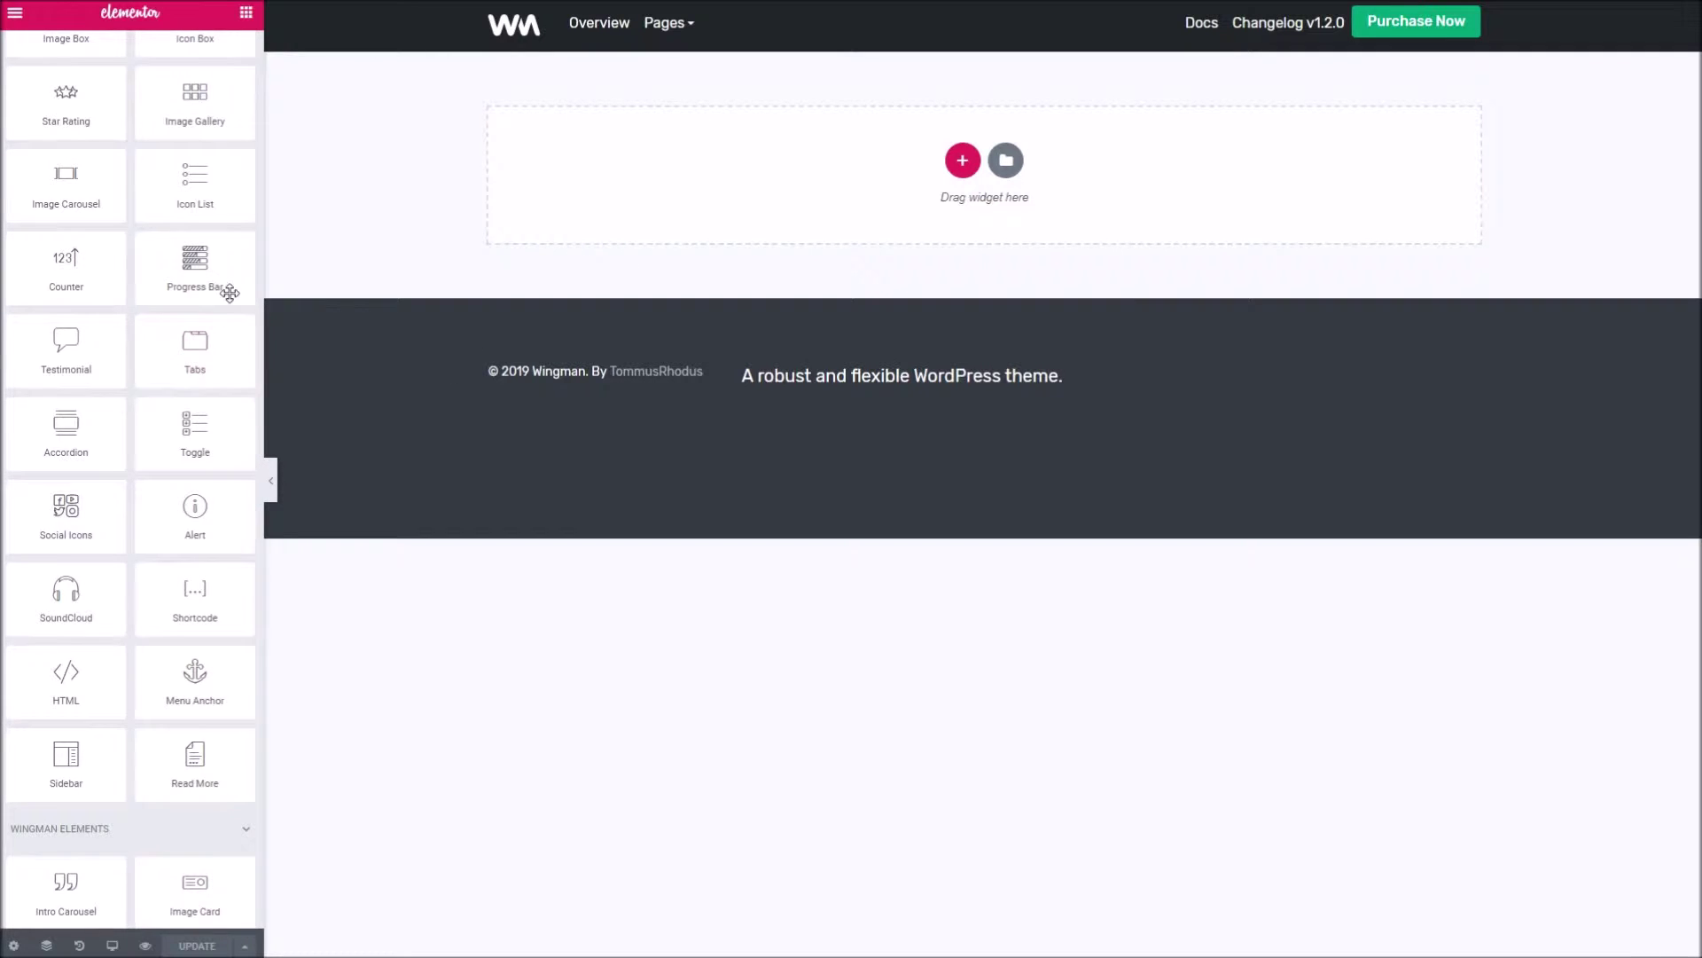
scroll(231, 302, up, 4)
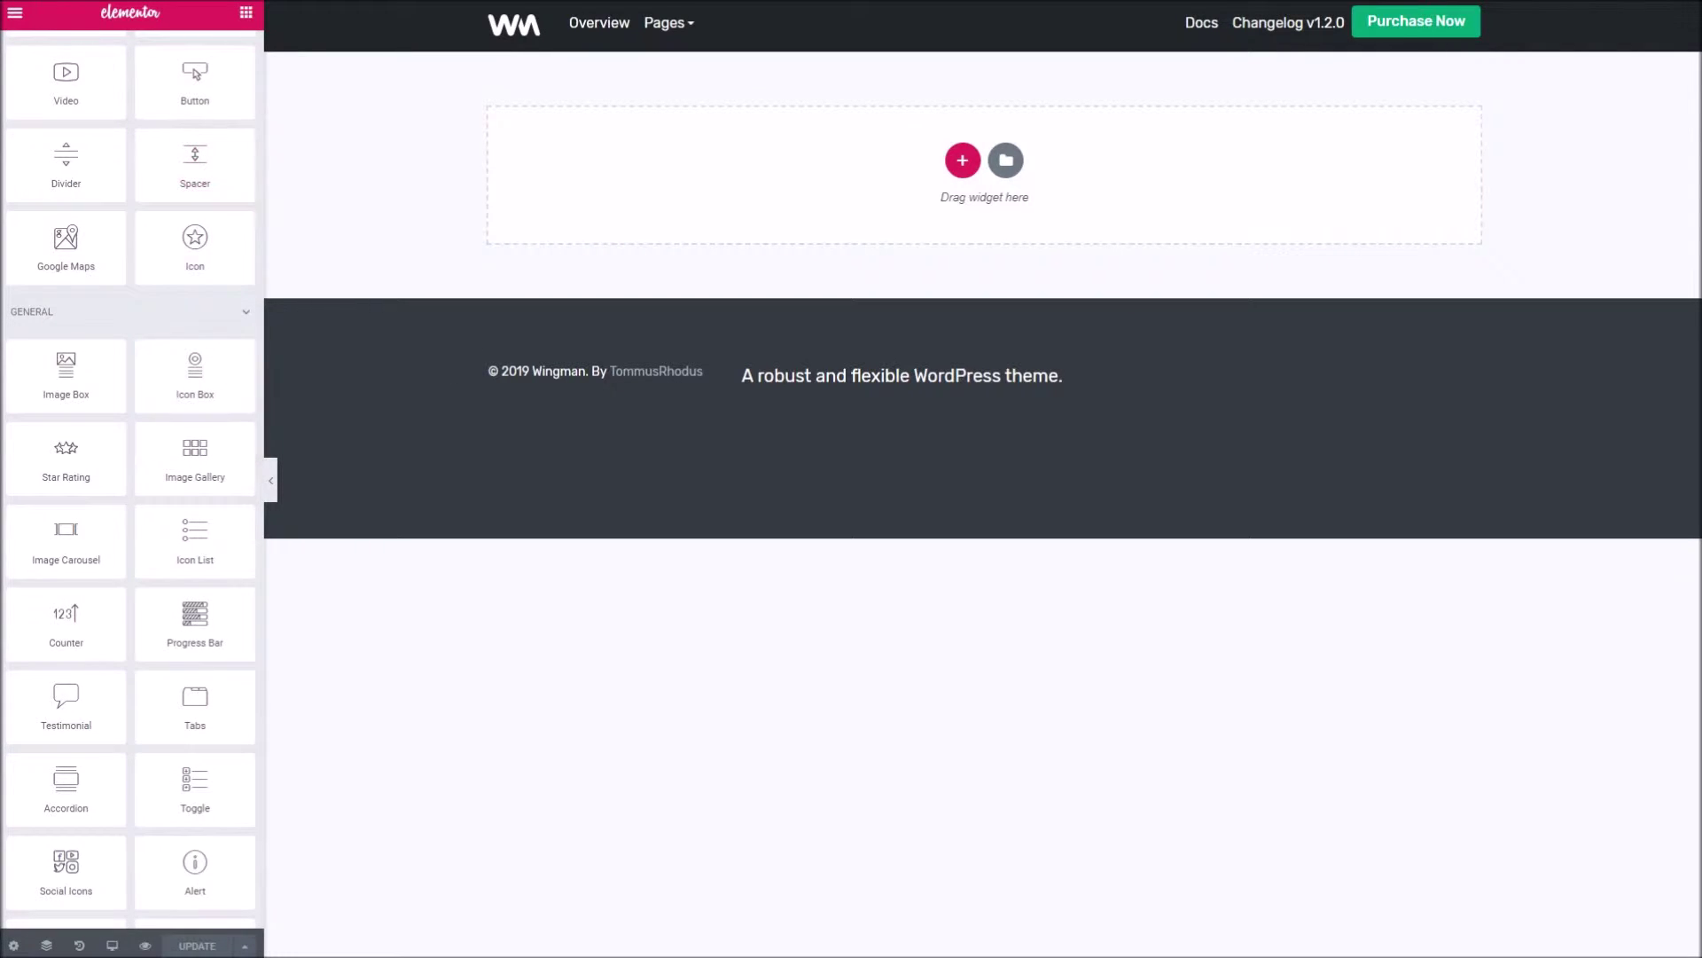
scroll(130, 479, down, 10)
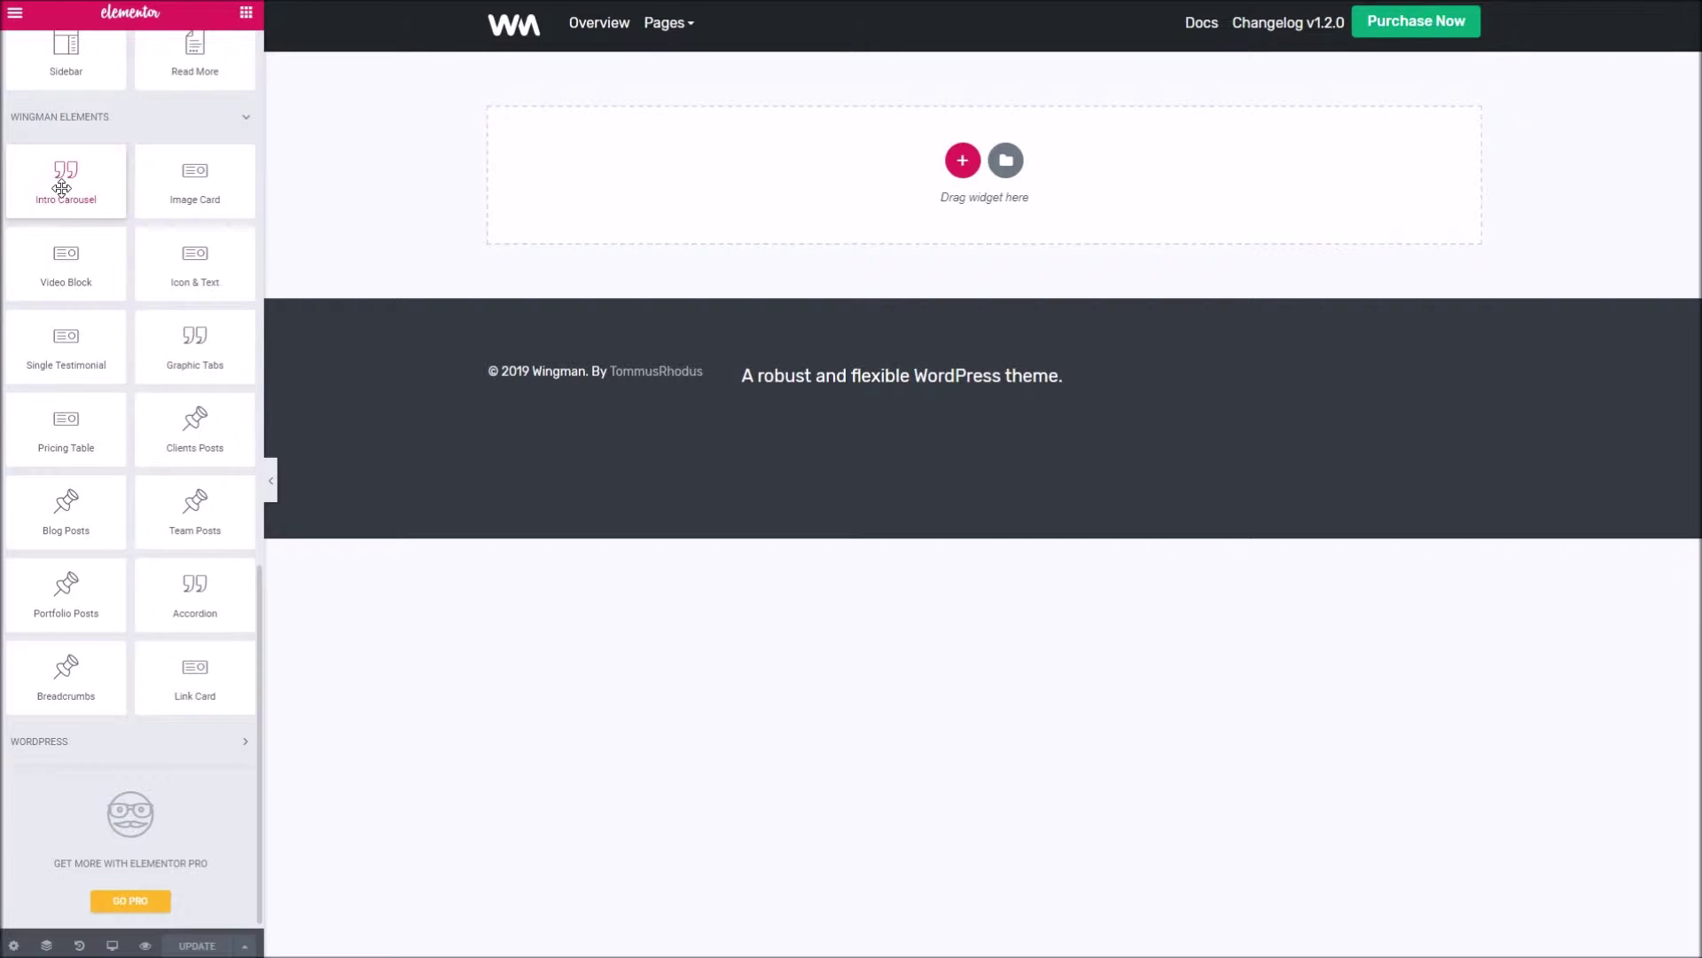
drag(61, 188, 682, 201)
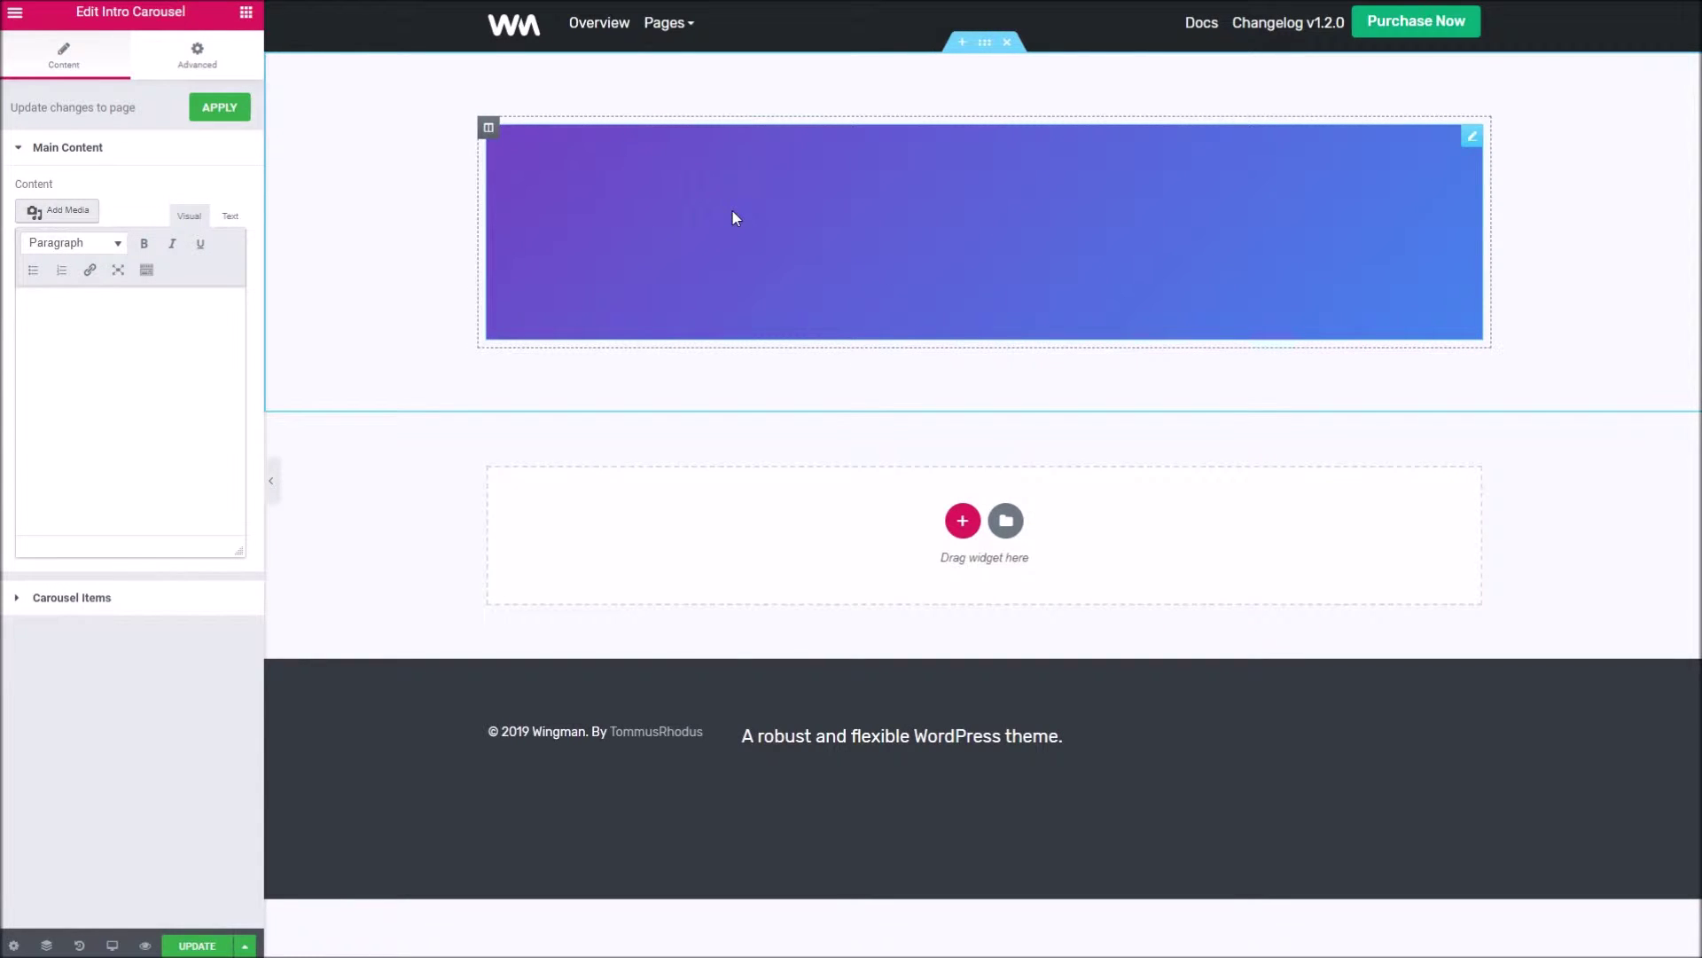
Enter "Hello works" as the Intro Carousel's main content and format it as Heading 1
click(90, 330)
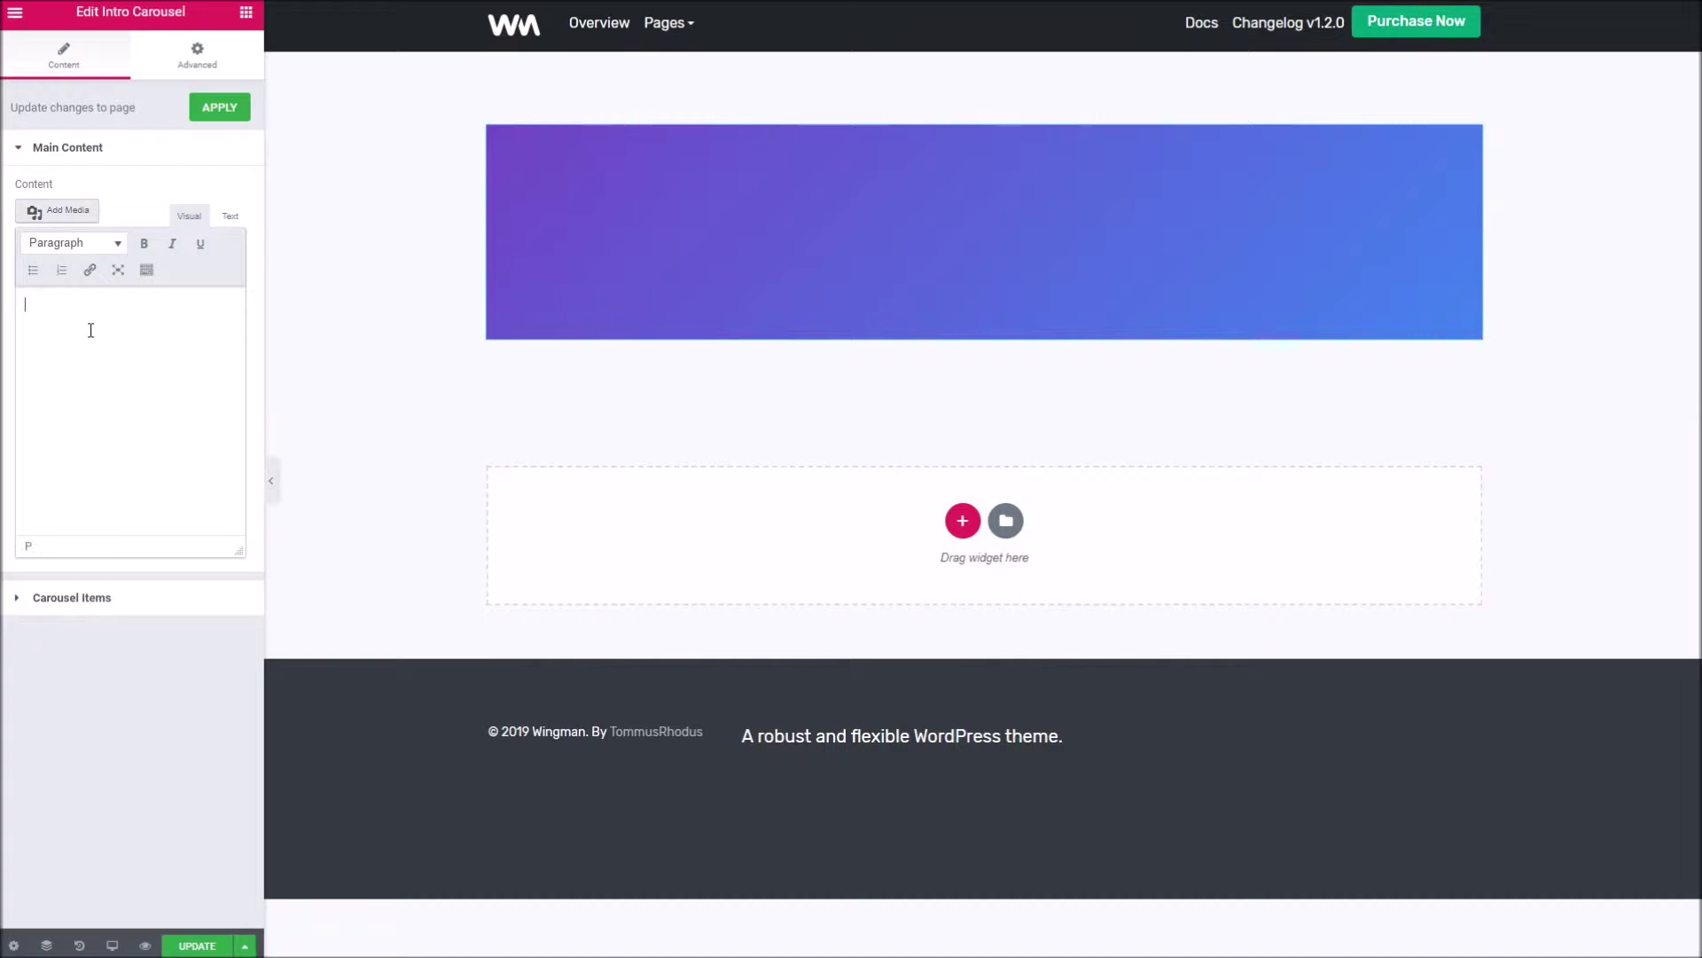
text(Hello works)
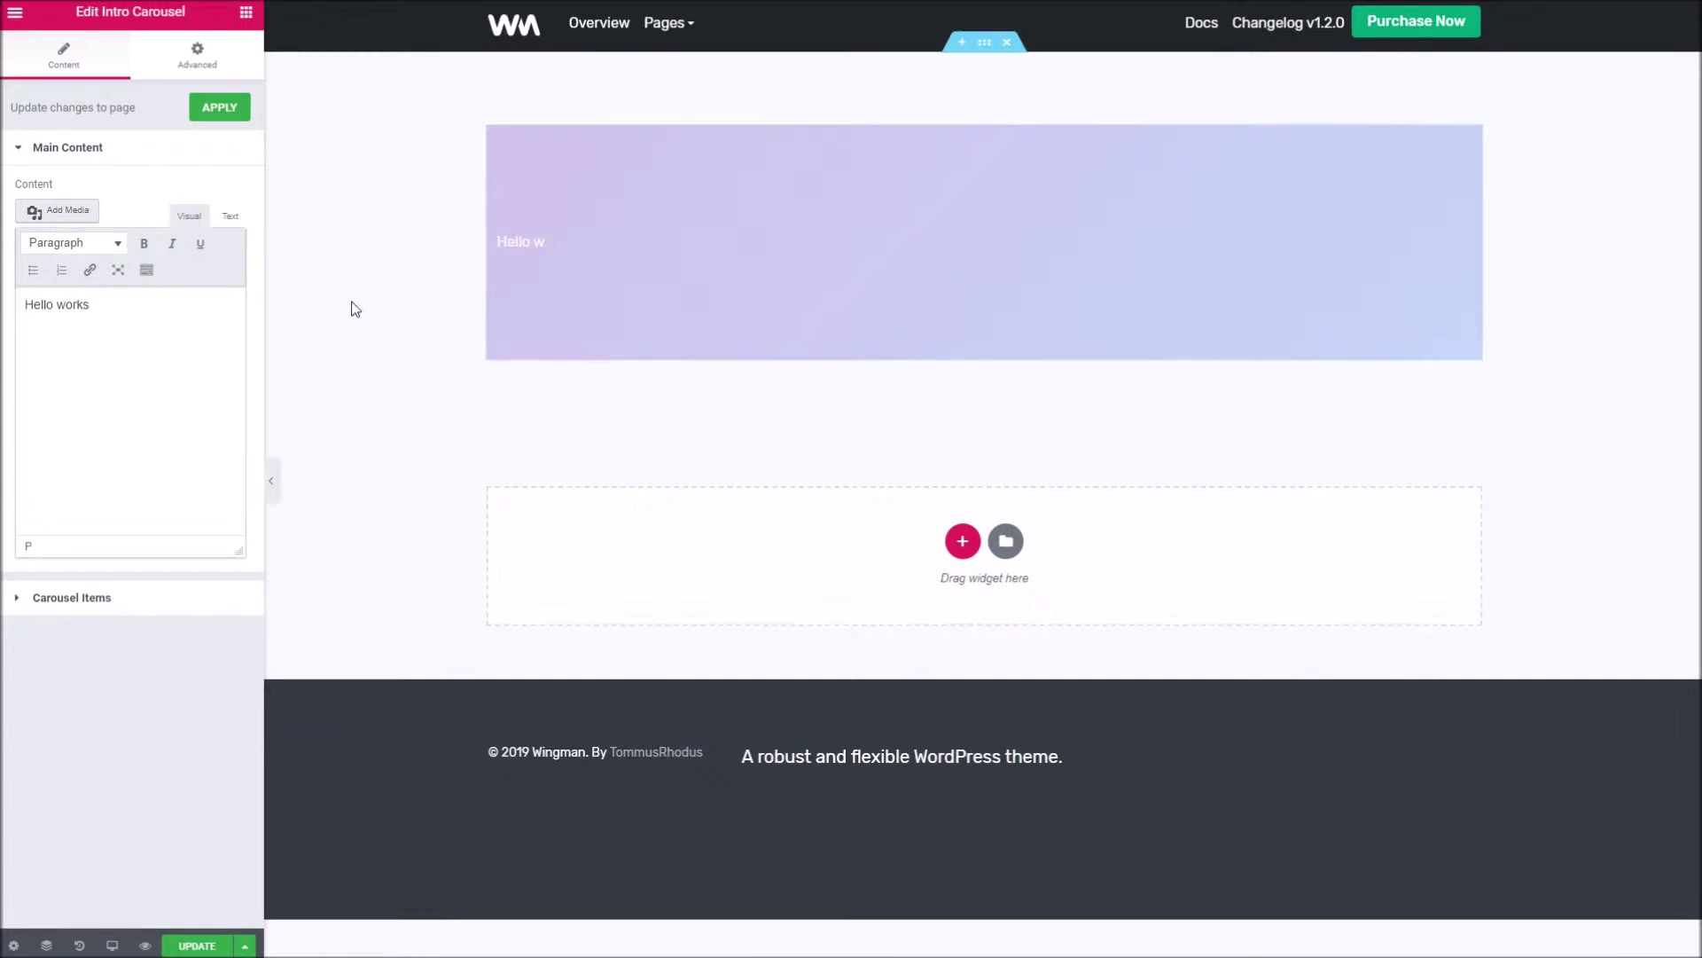
triple_click(112, 306)
click(73, 243)
click(62, 297)
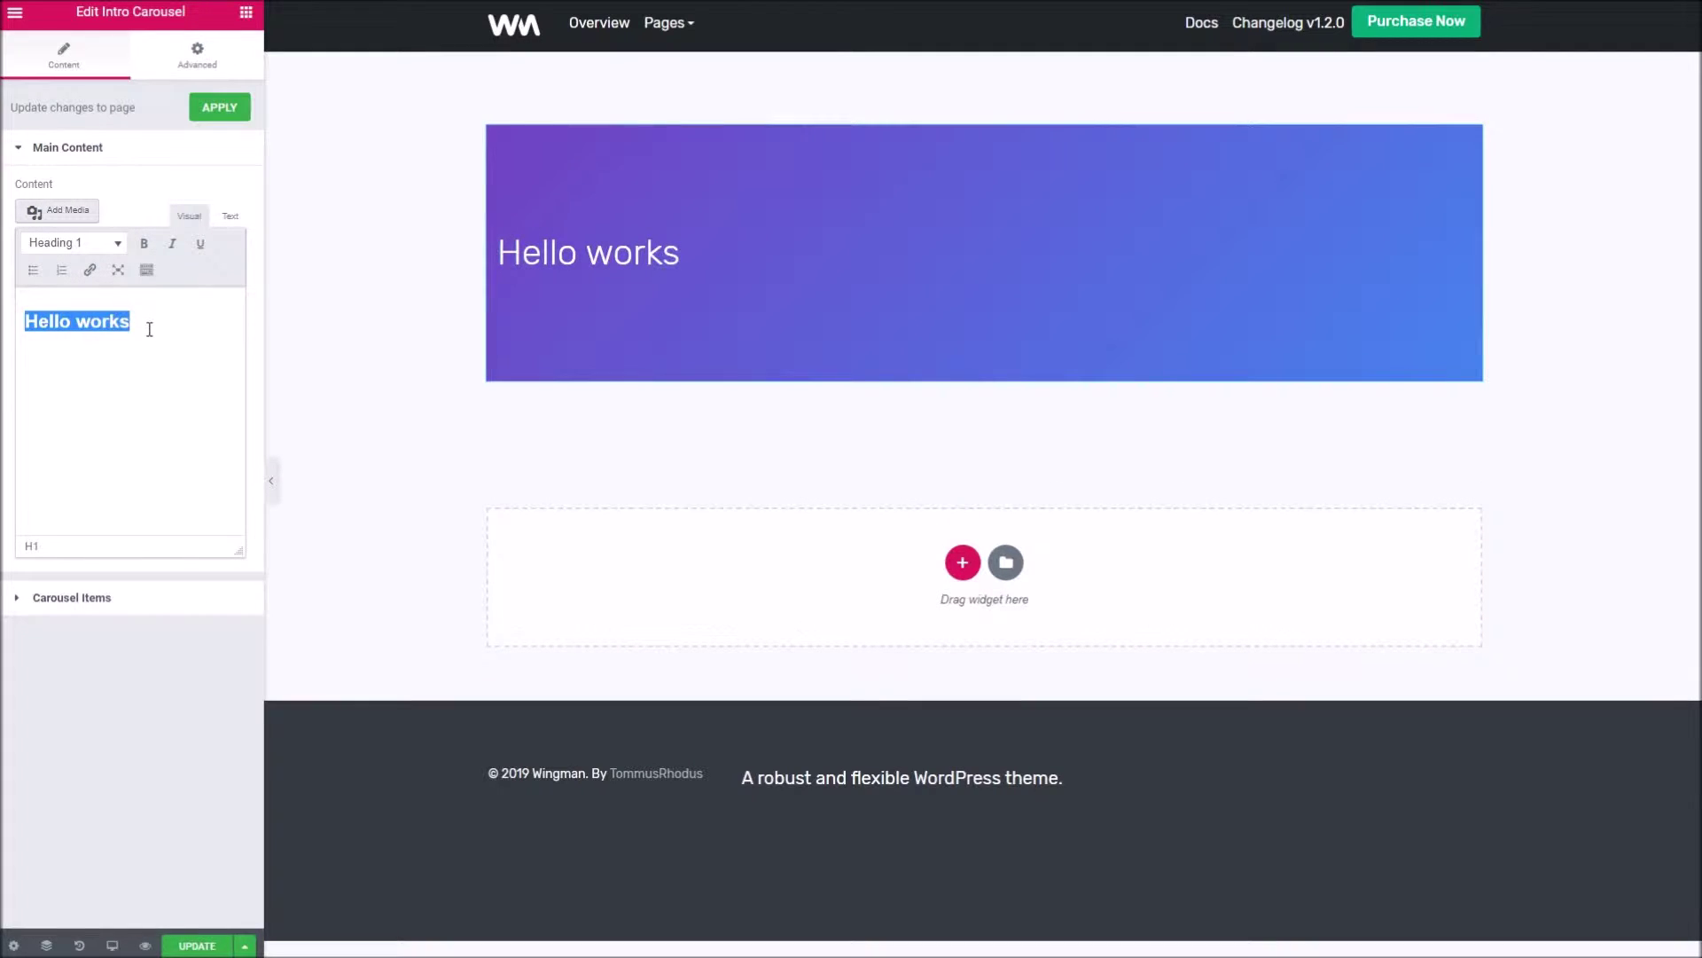
Correct the carousel heading to "Hello world" and add the paragraph "This is a cool page" below it
click(149, 324)
key(BackSpace)
key(BackSpace)
key(BackSpace)
text(rld)
key(Return)
text(This is a)
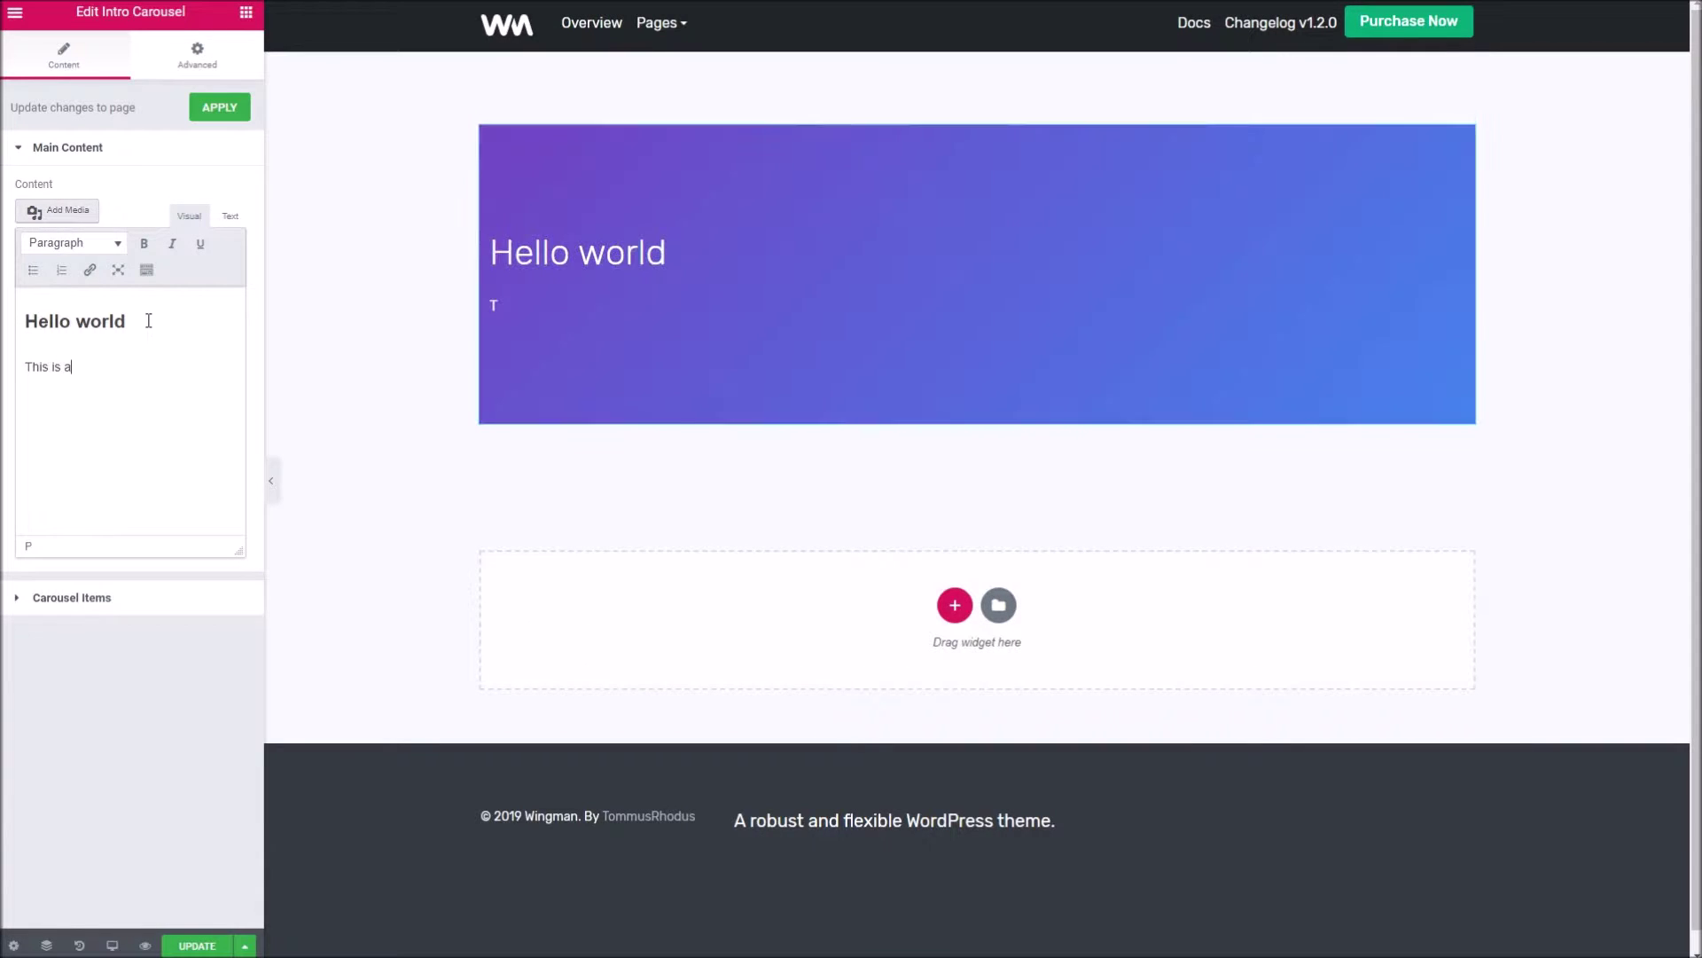
text( cool page)
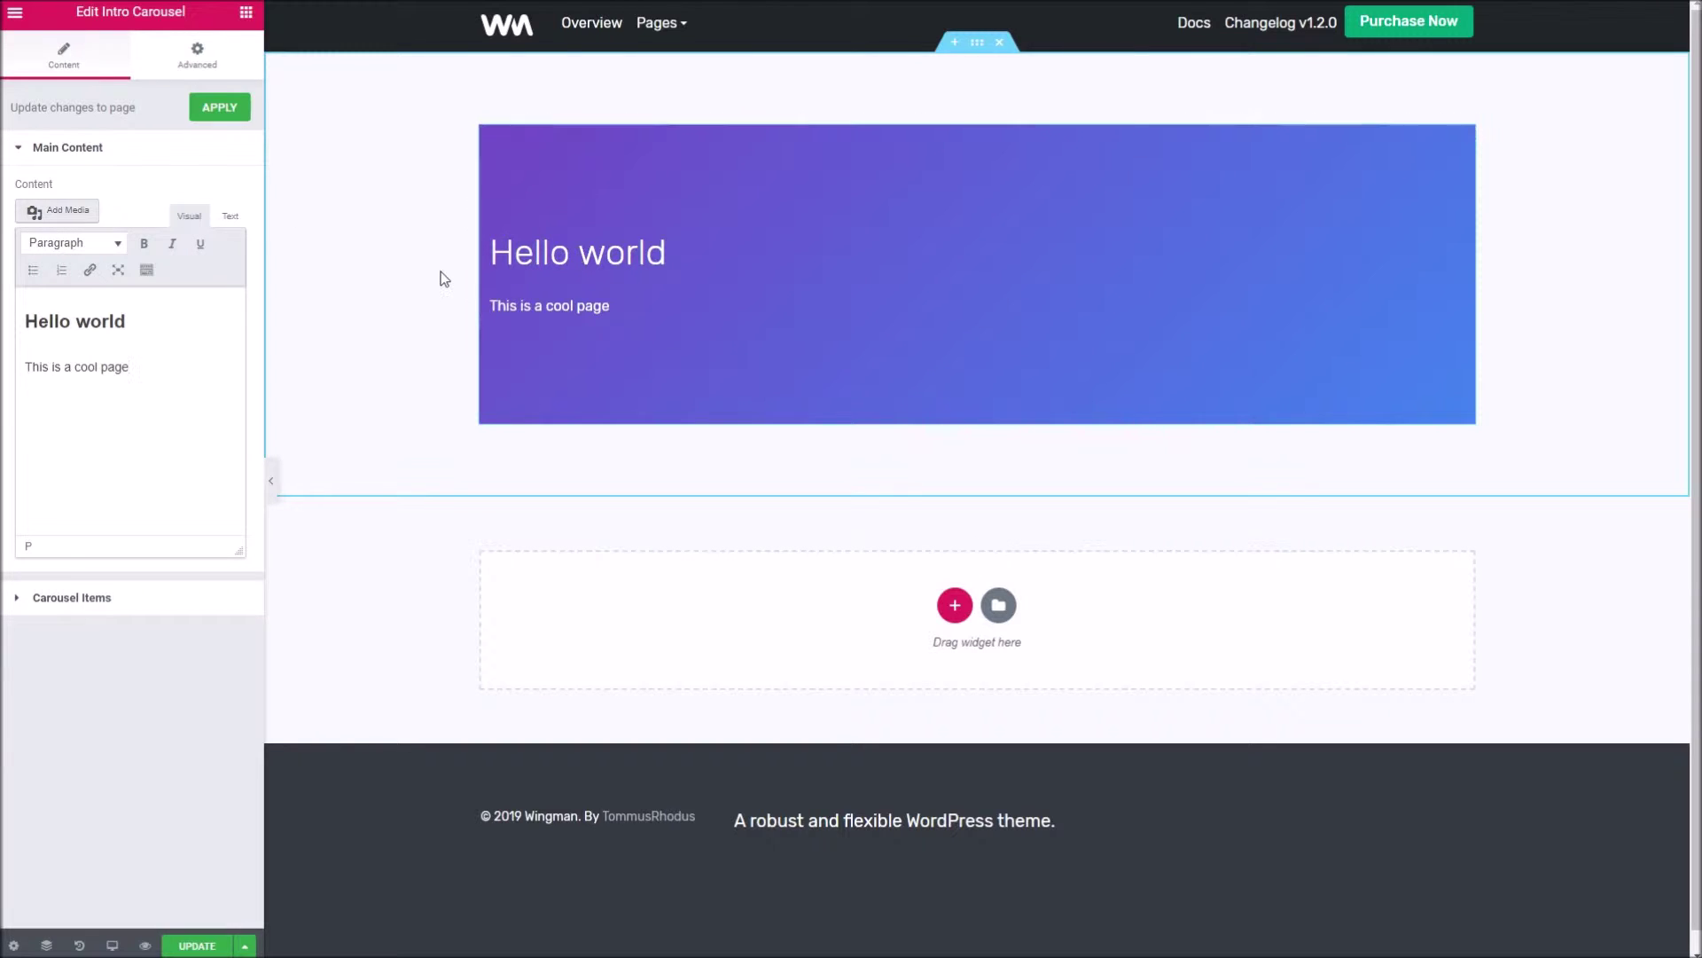
Set the carousel section's content width to Full Width and its columns gap to No Gap
click(977, 44)
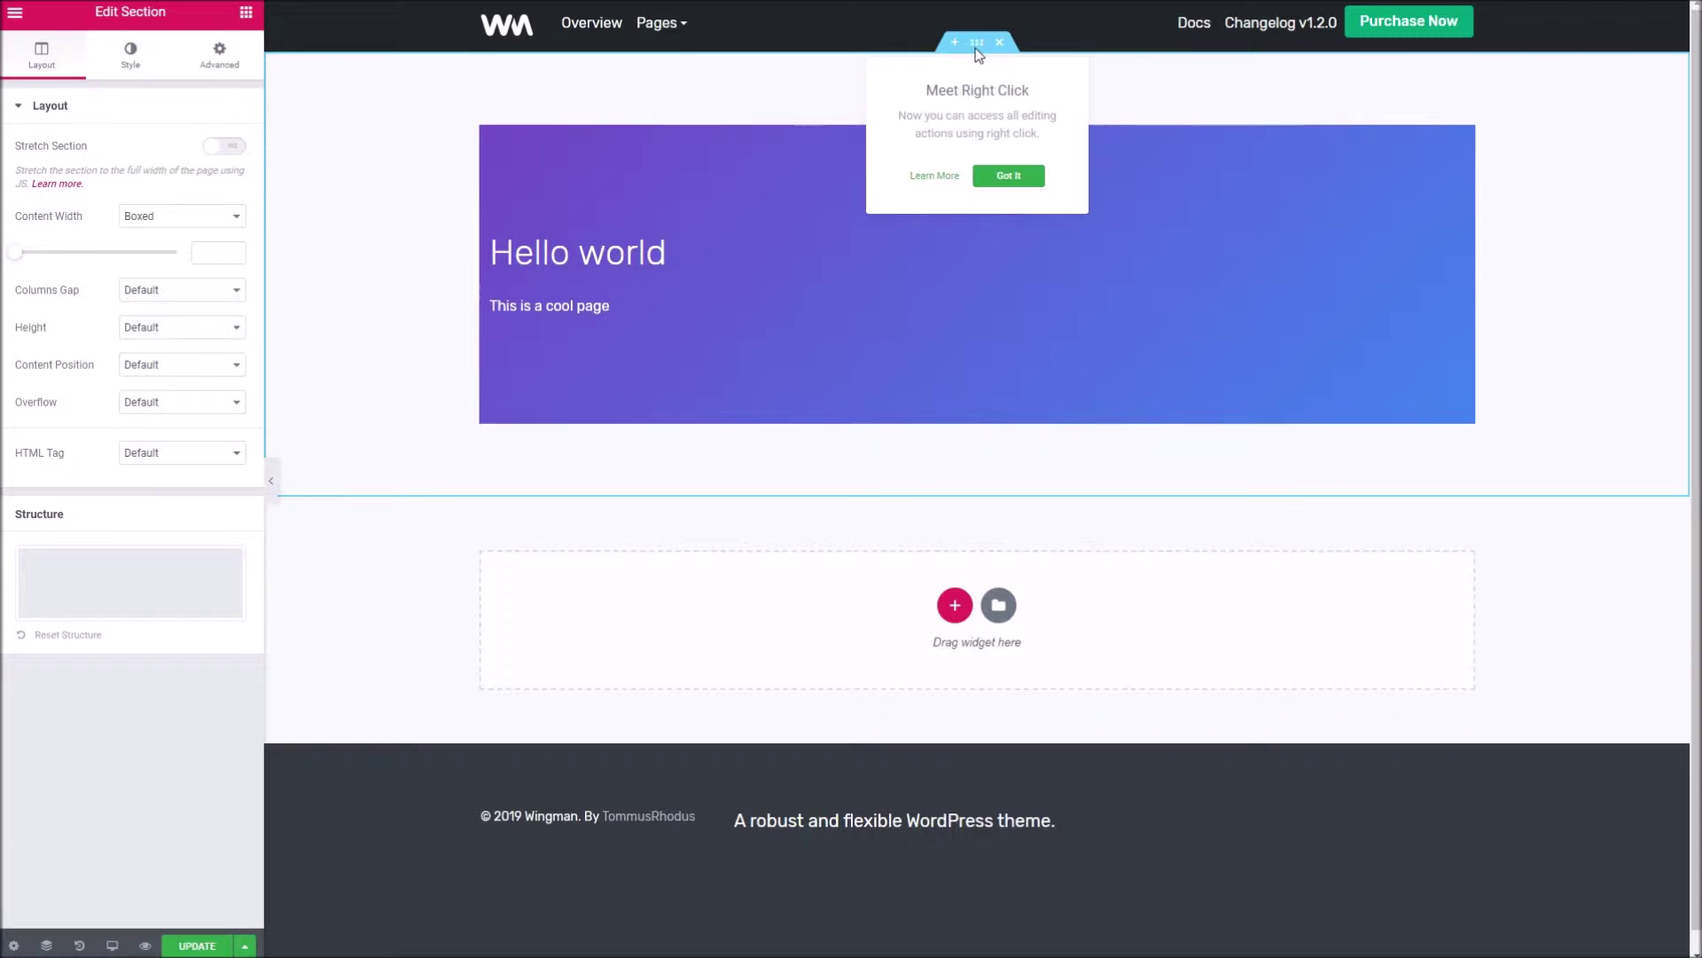
click(138, 219)
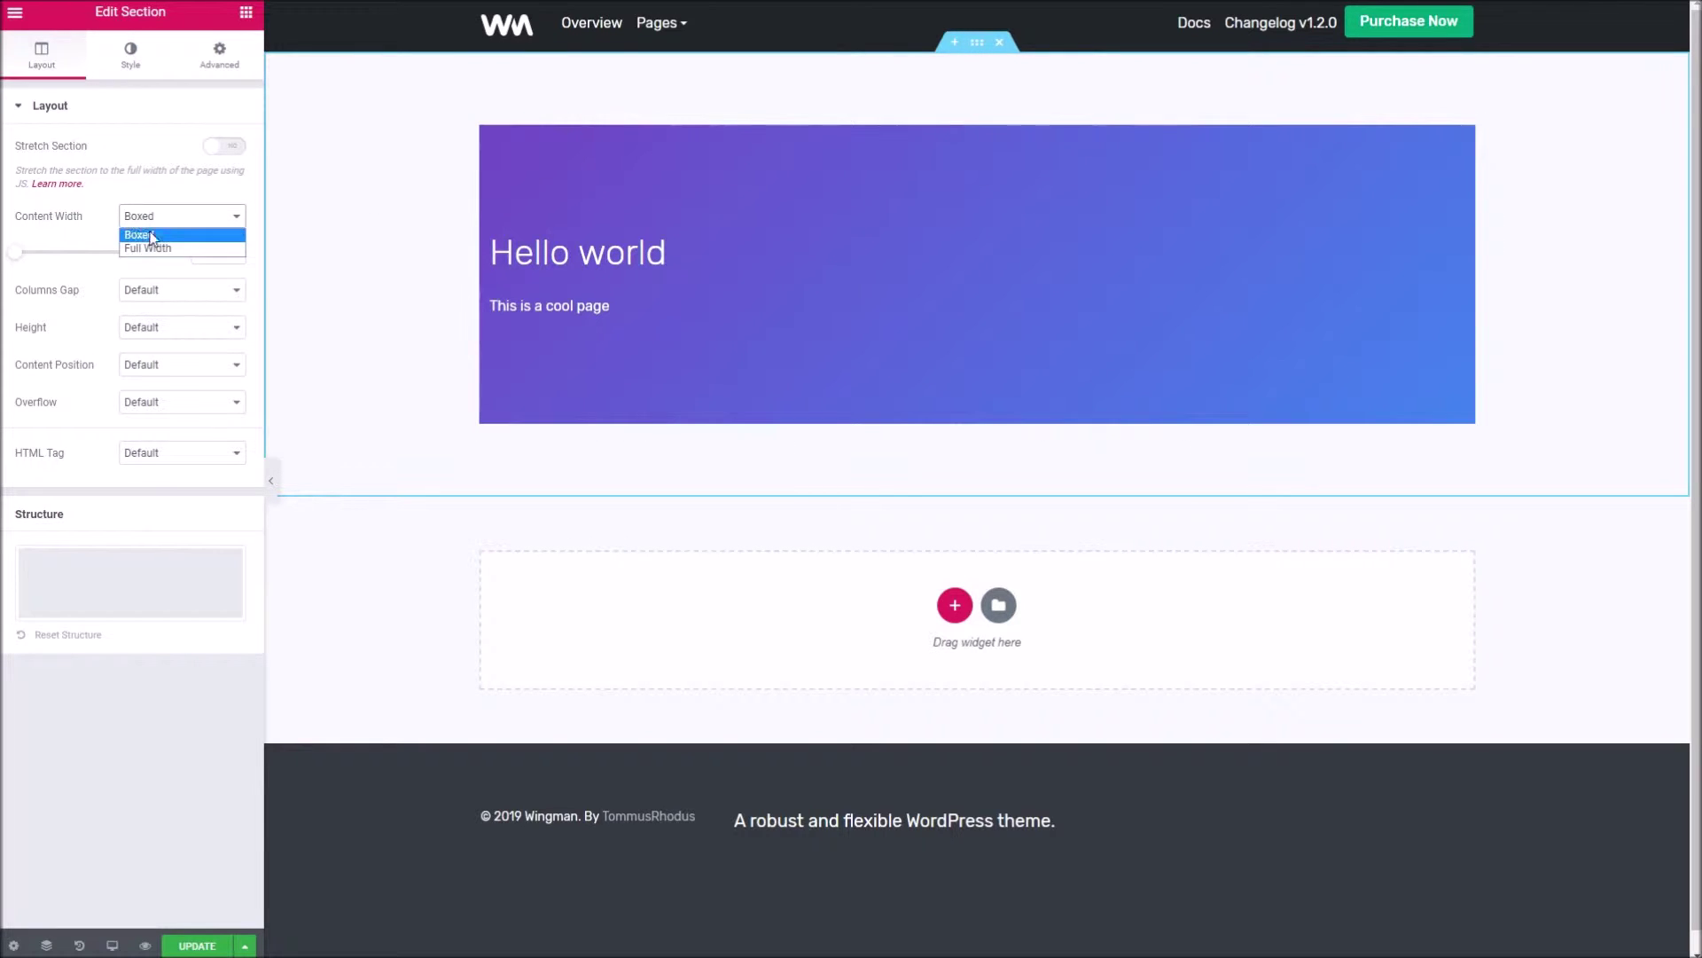
click(158, 249)
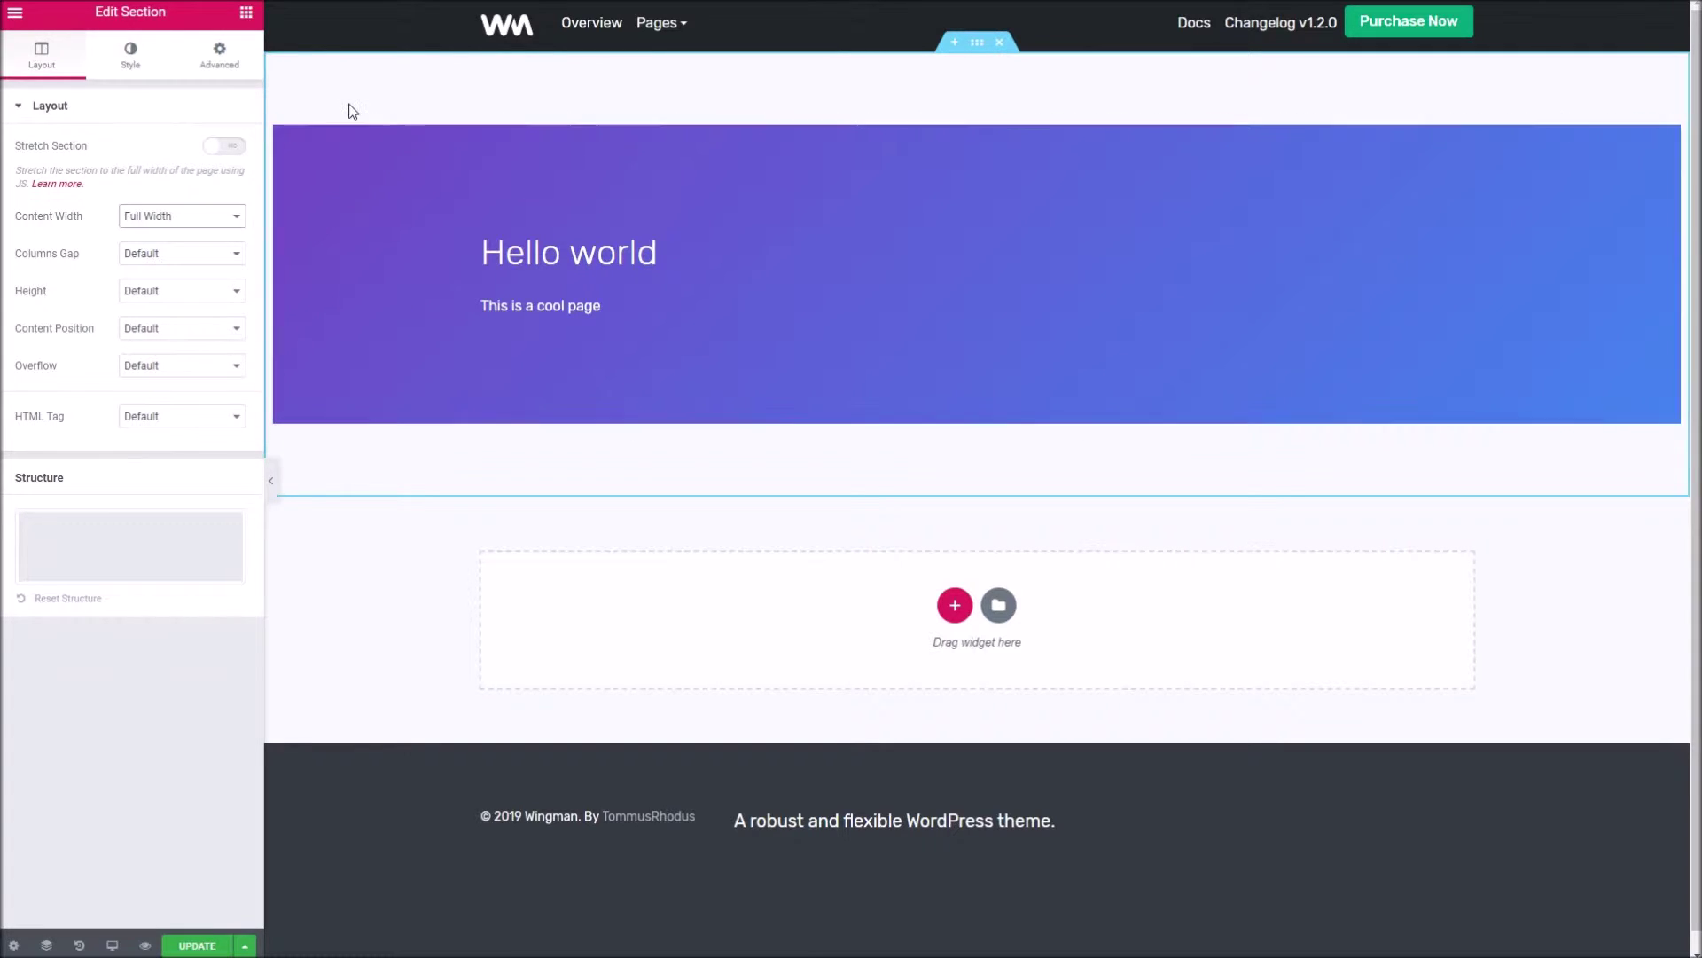
click(211, 259)
click(211, 258)
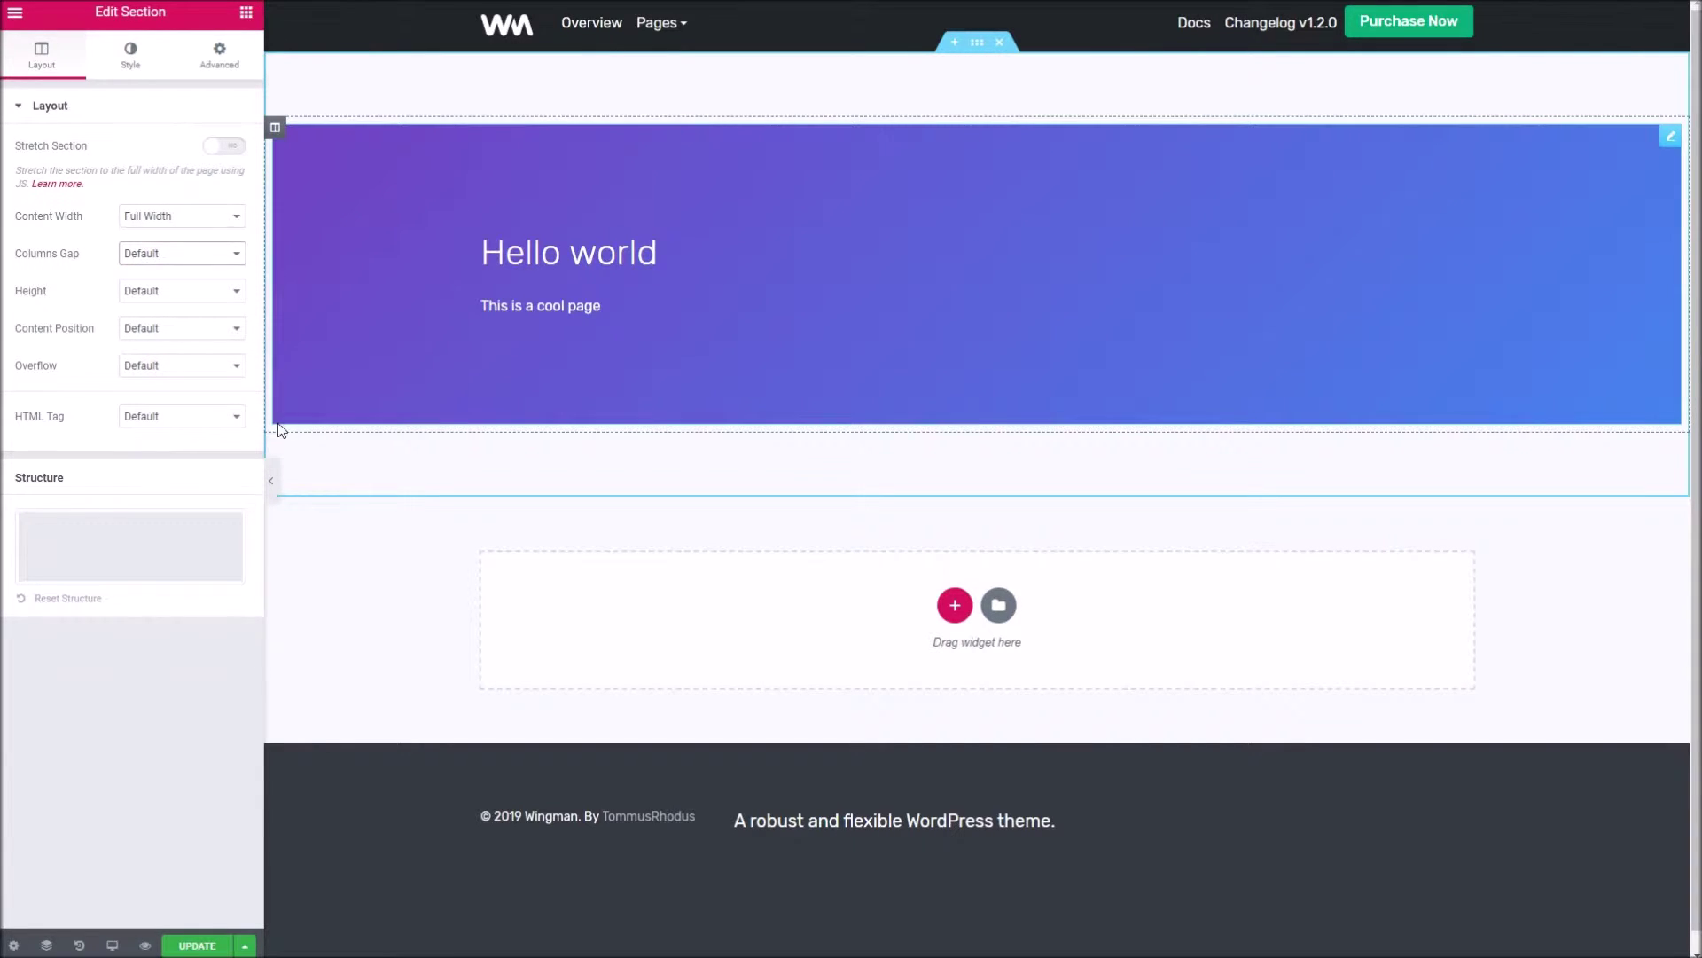
click(159, 254)
click(156, 293)
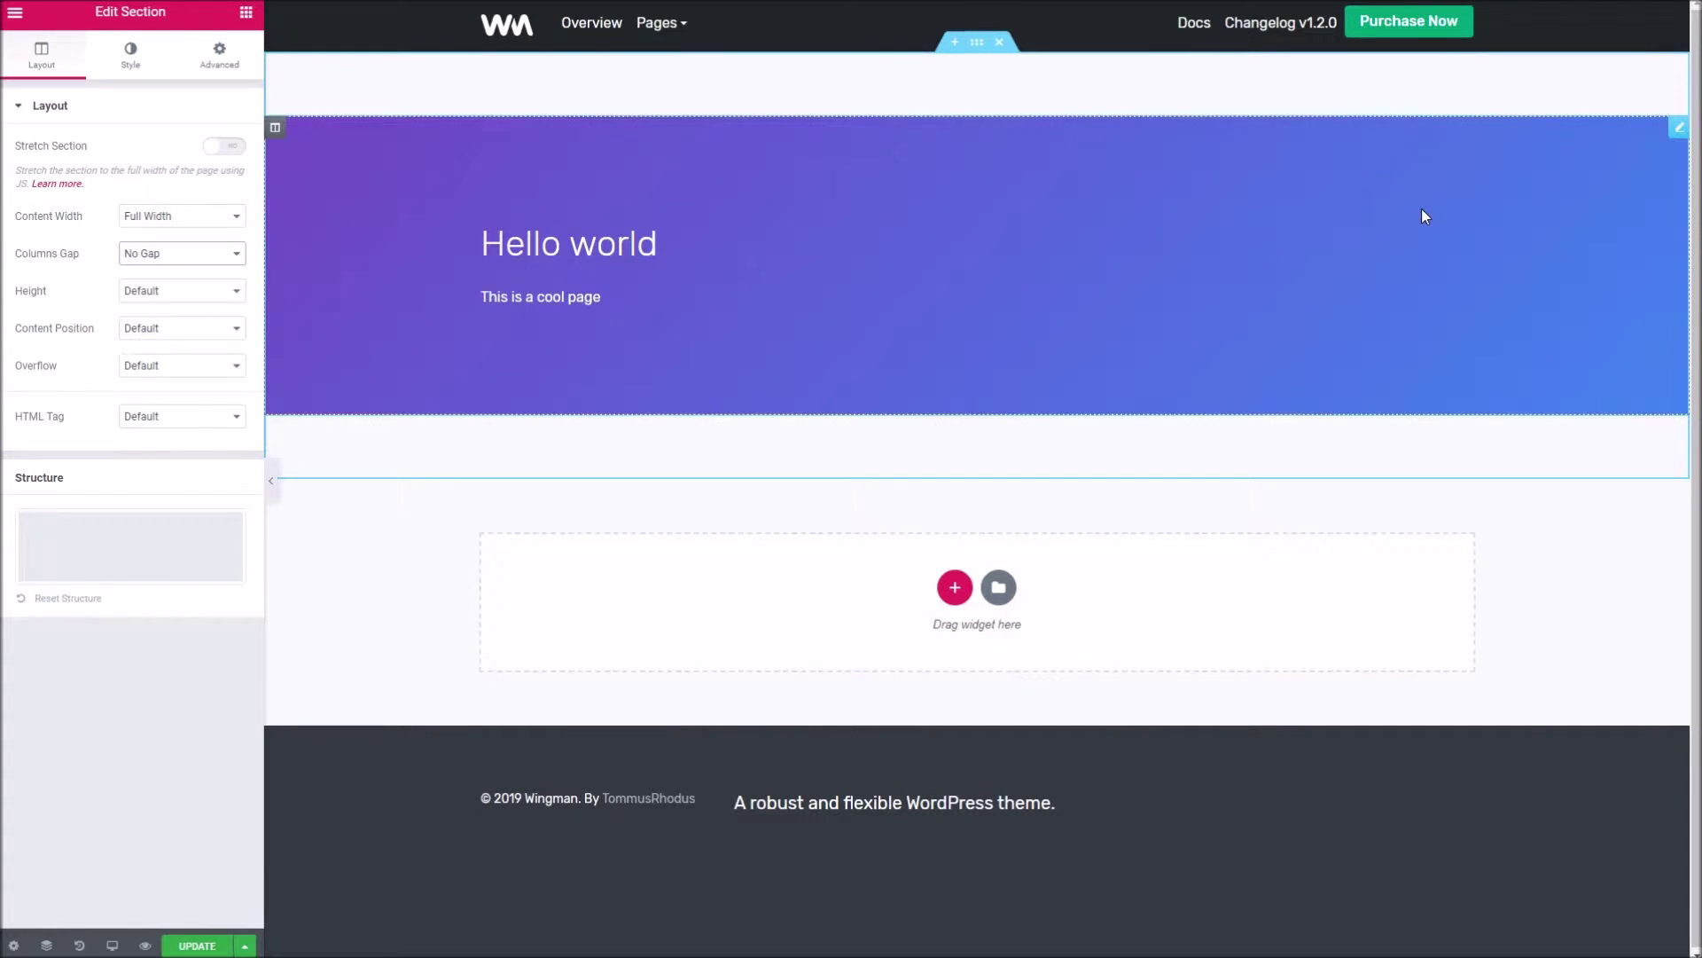
Set the carousel section's padding to 0 px on all four sides
click(218, 61)
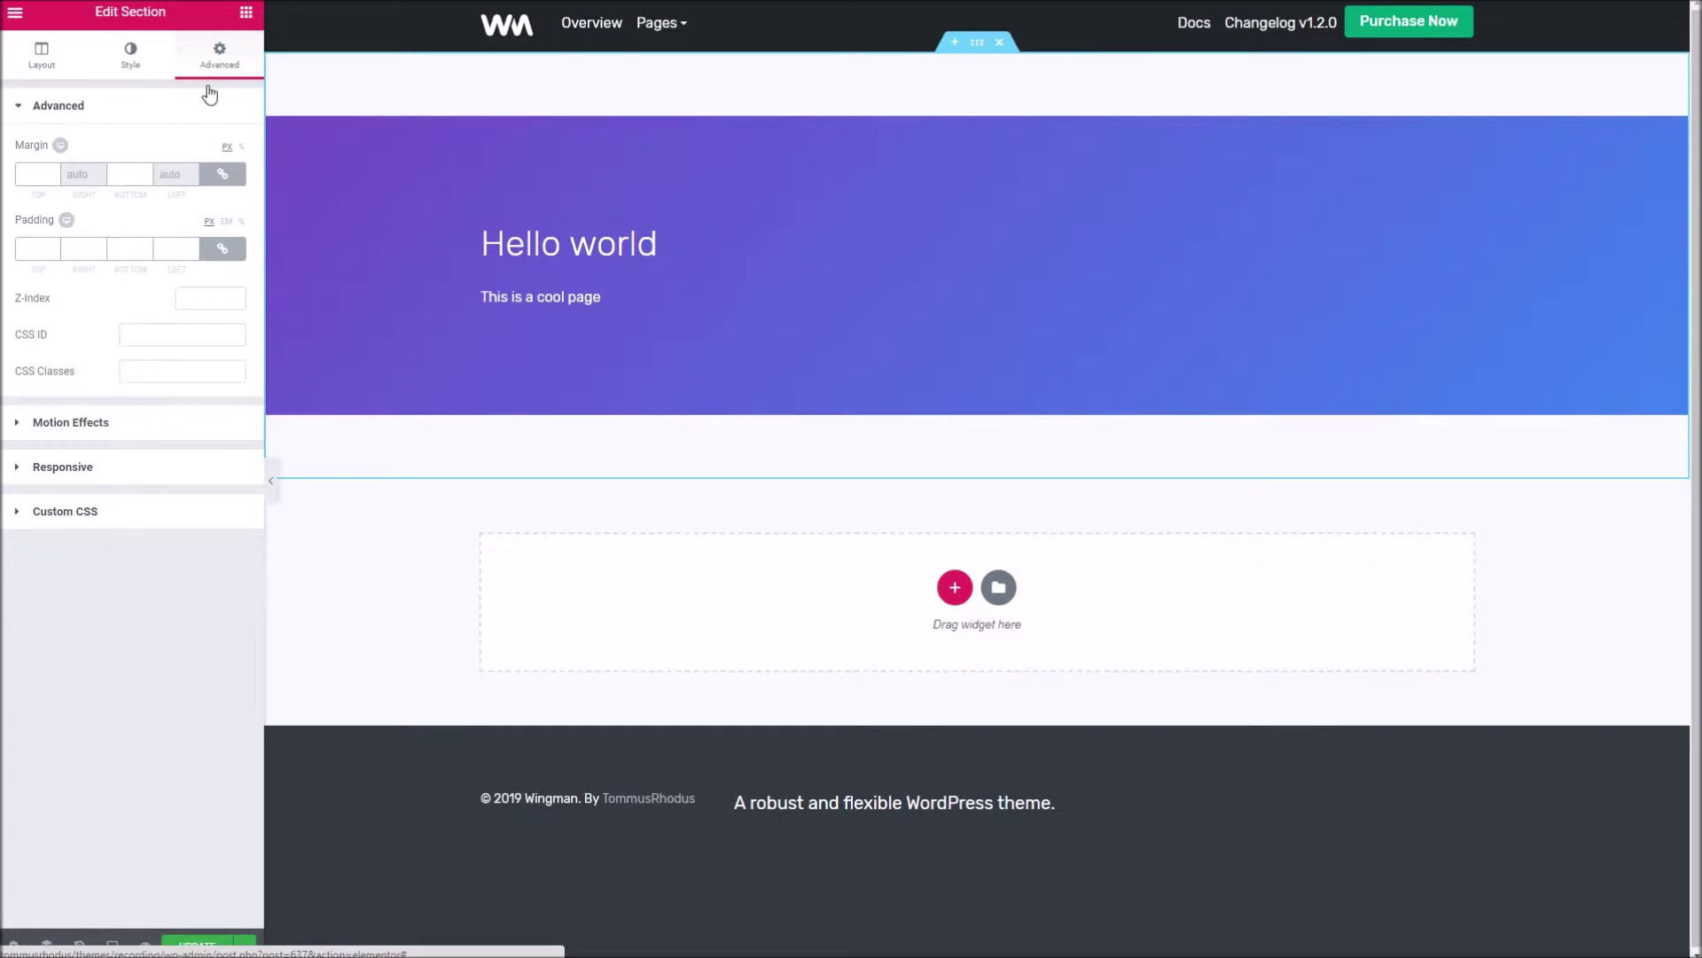
click(46, 245)
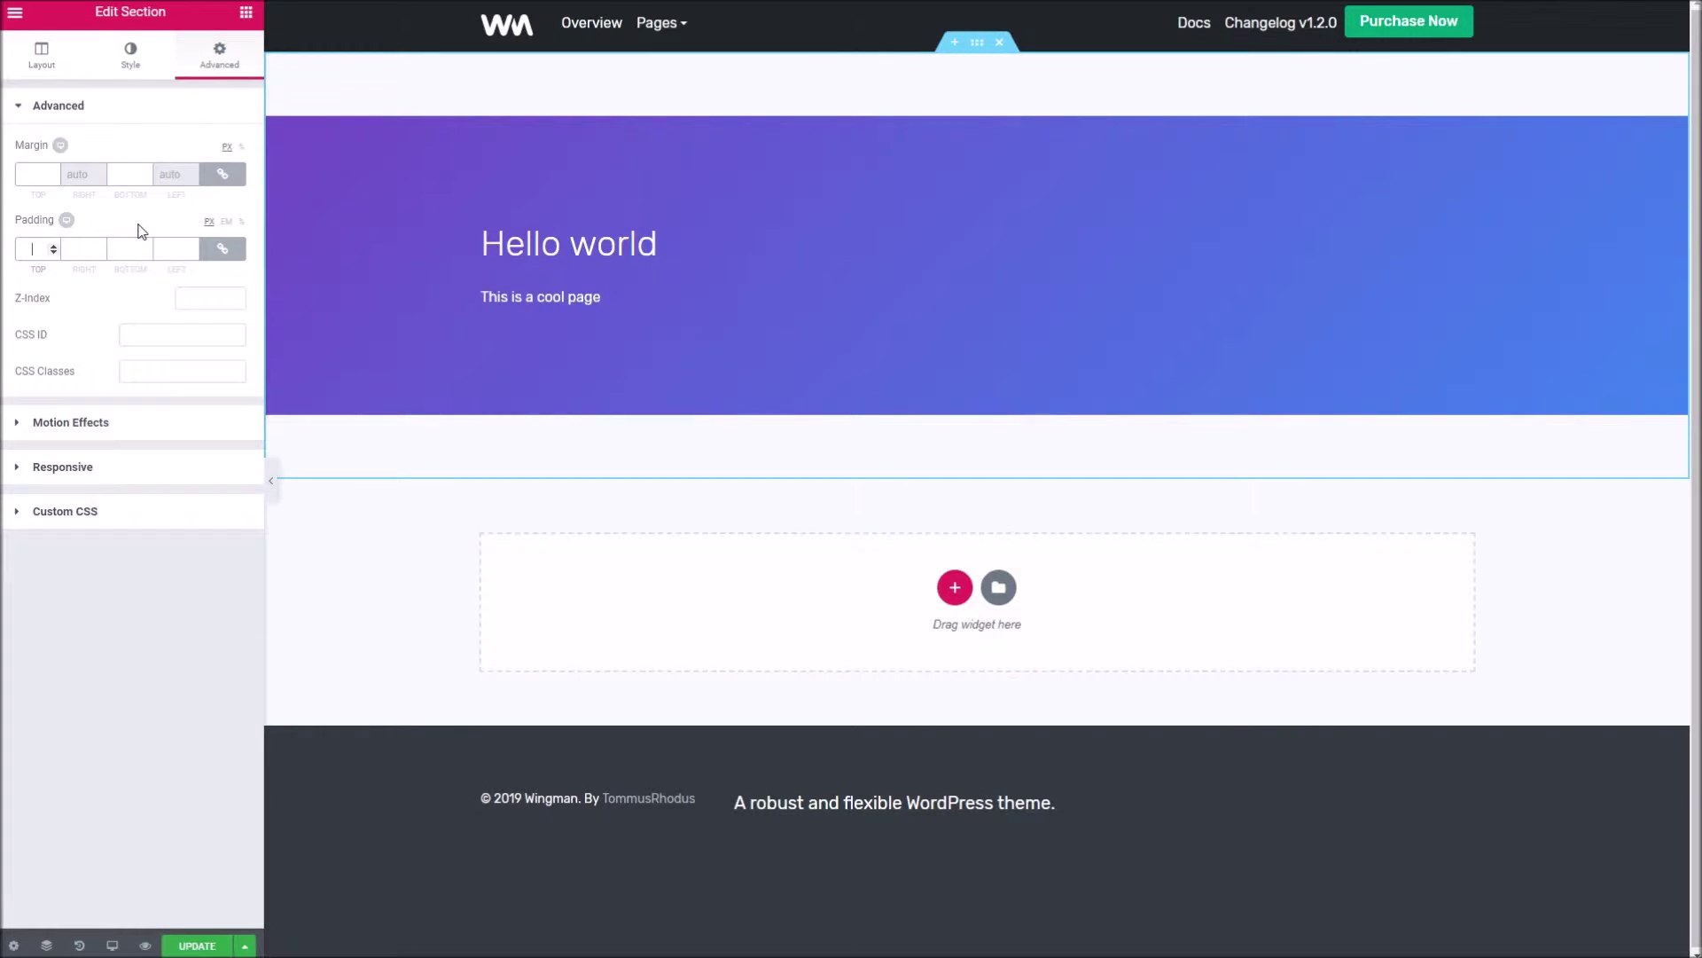
text(0)
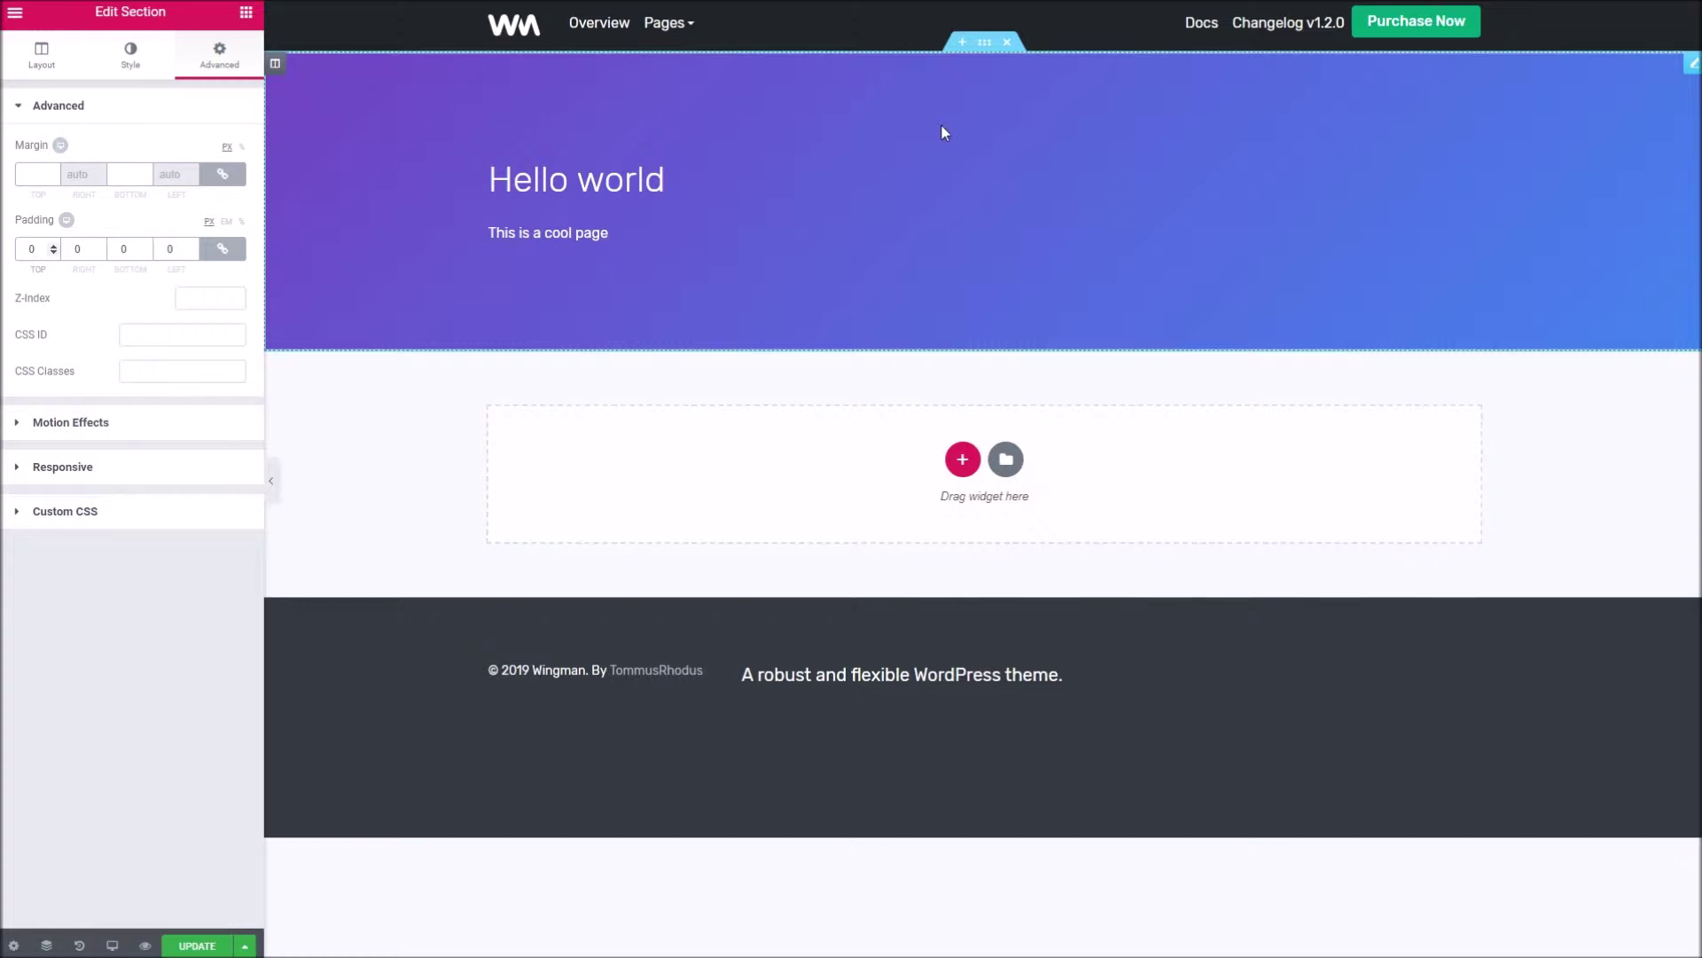
Title the Intro Carousel's first carousel item "Number One"
click(945, 166)
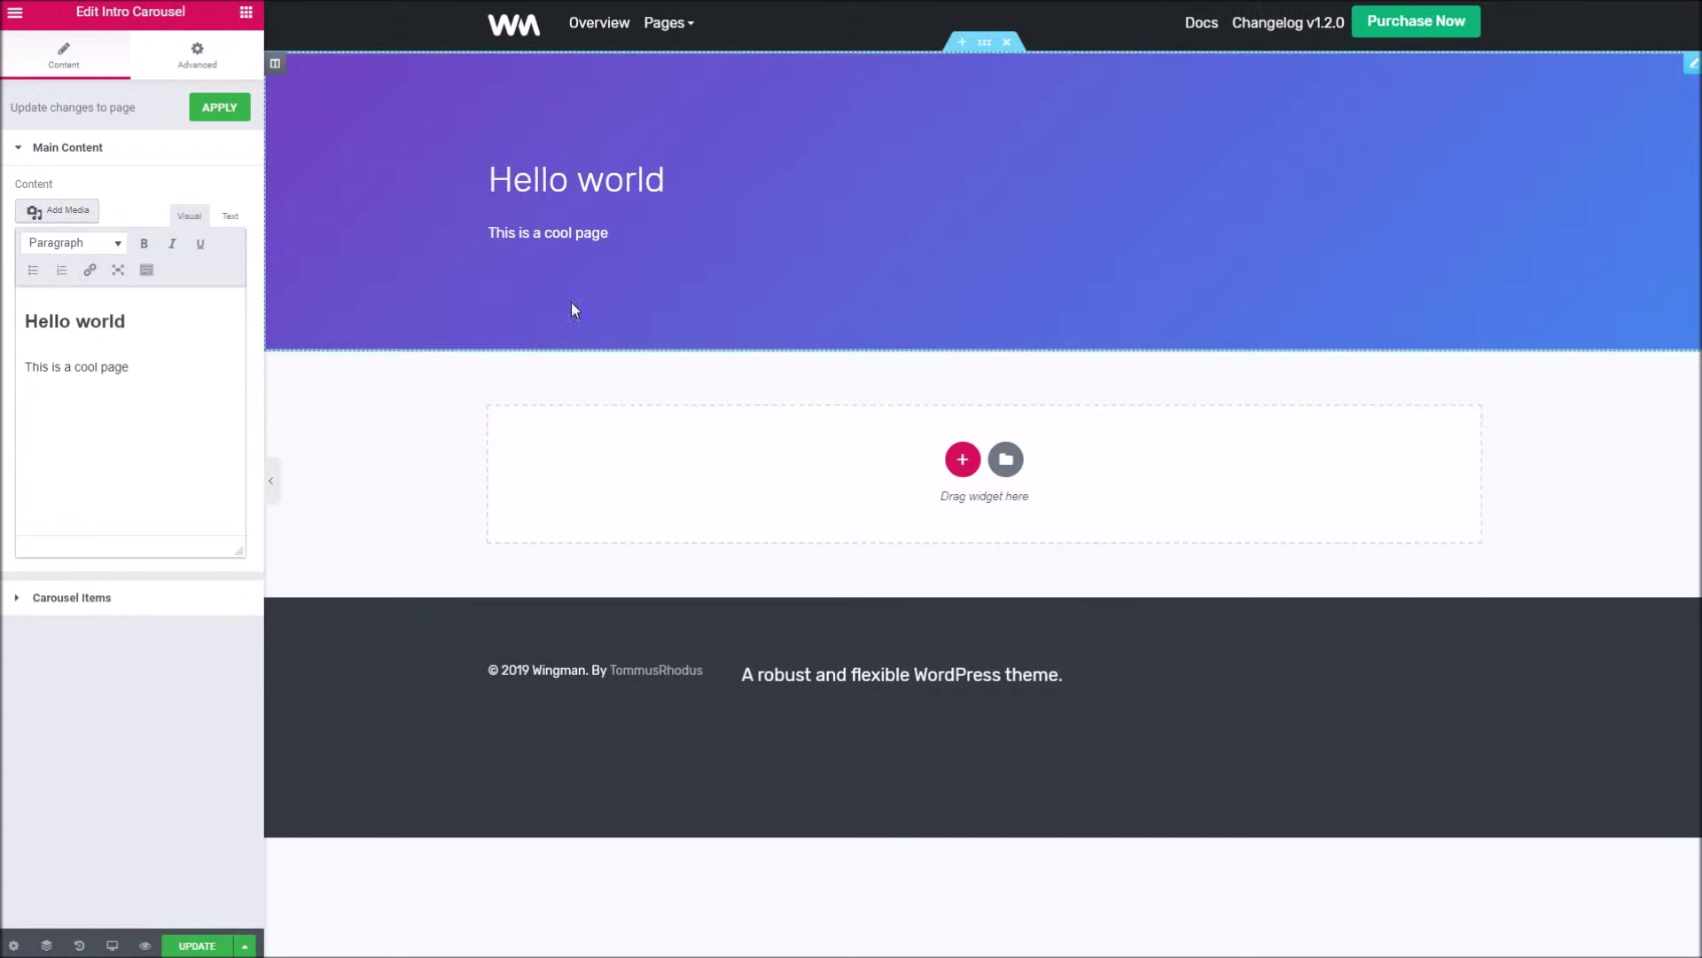
click(55, 605)
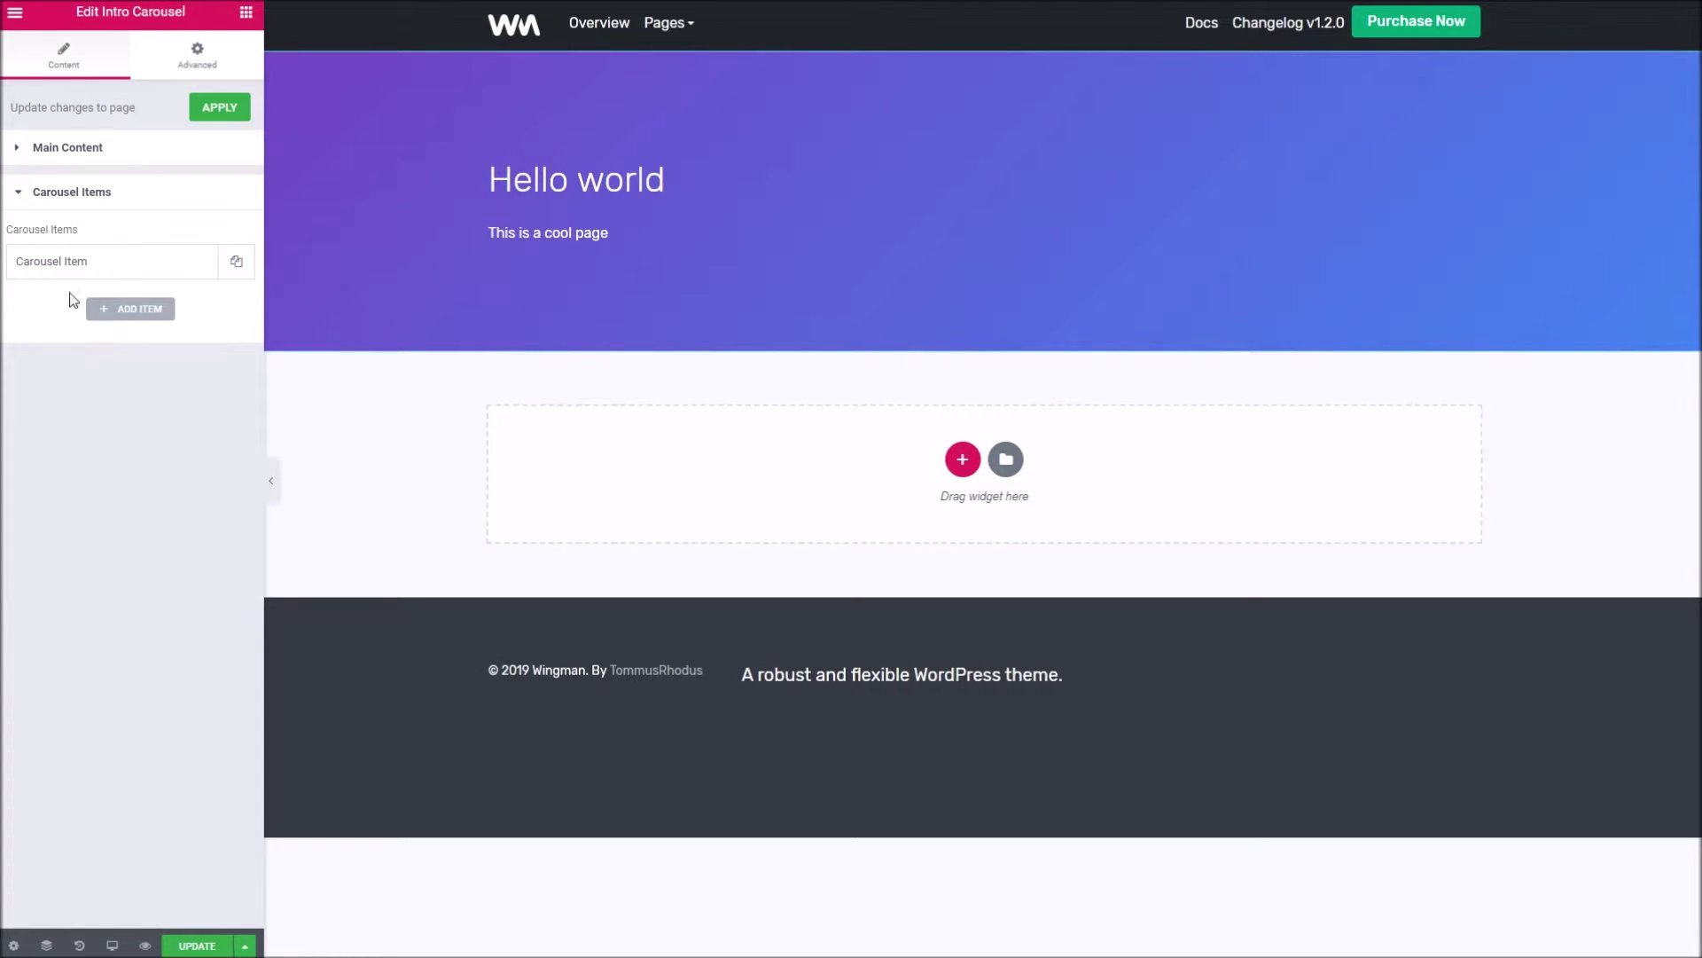
click(146, 265)
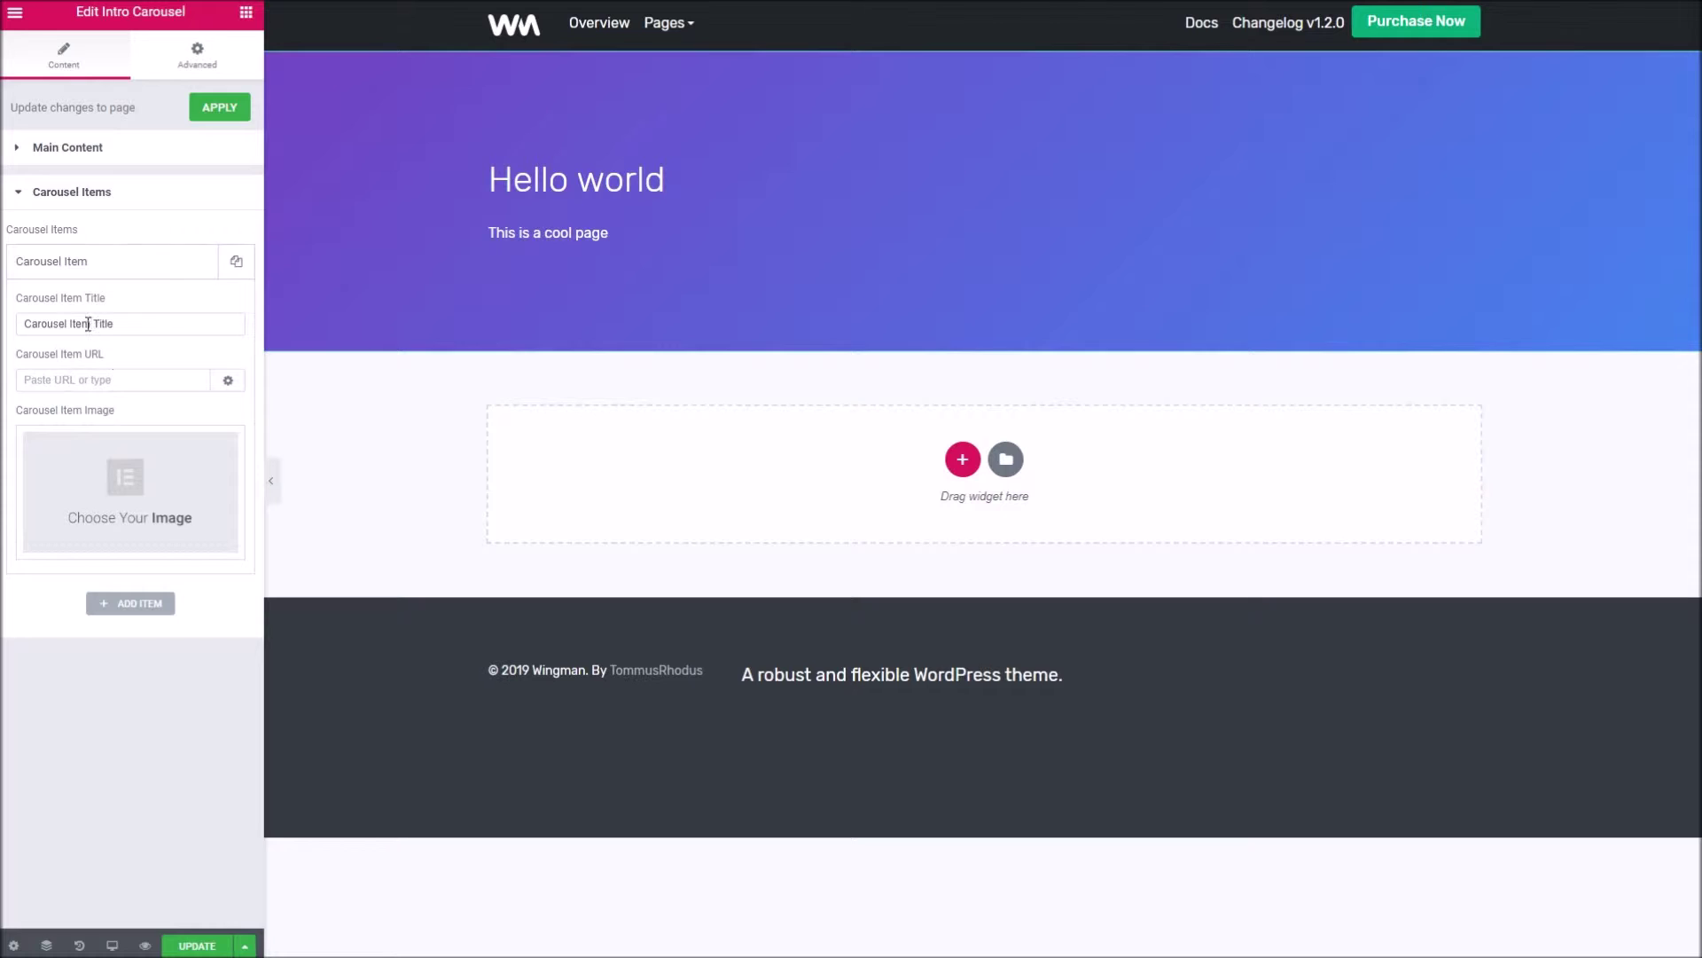
drag(133, 323, 4, 311)
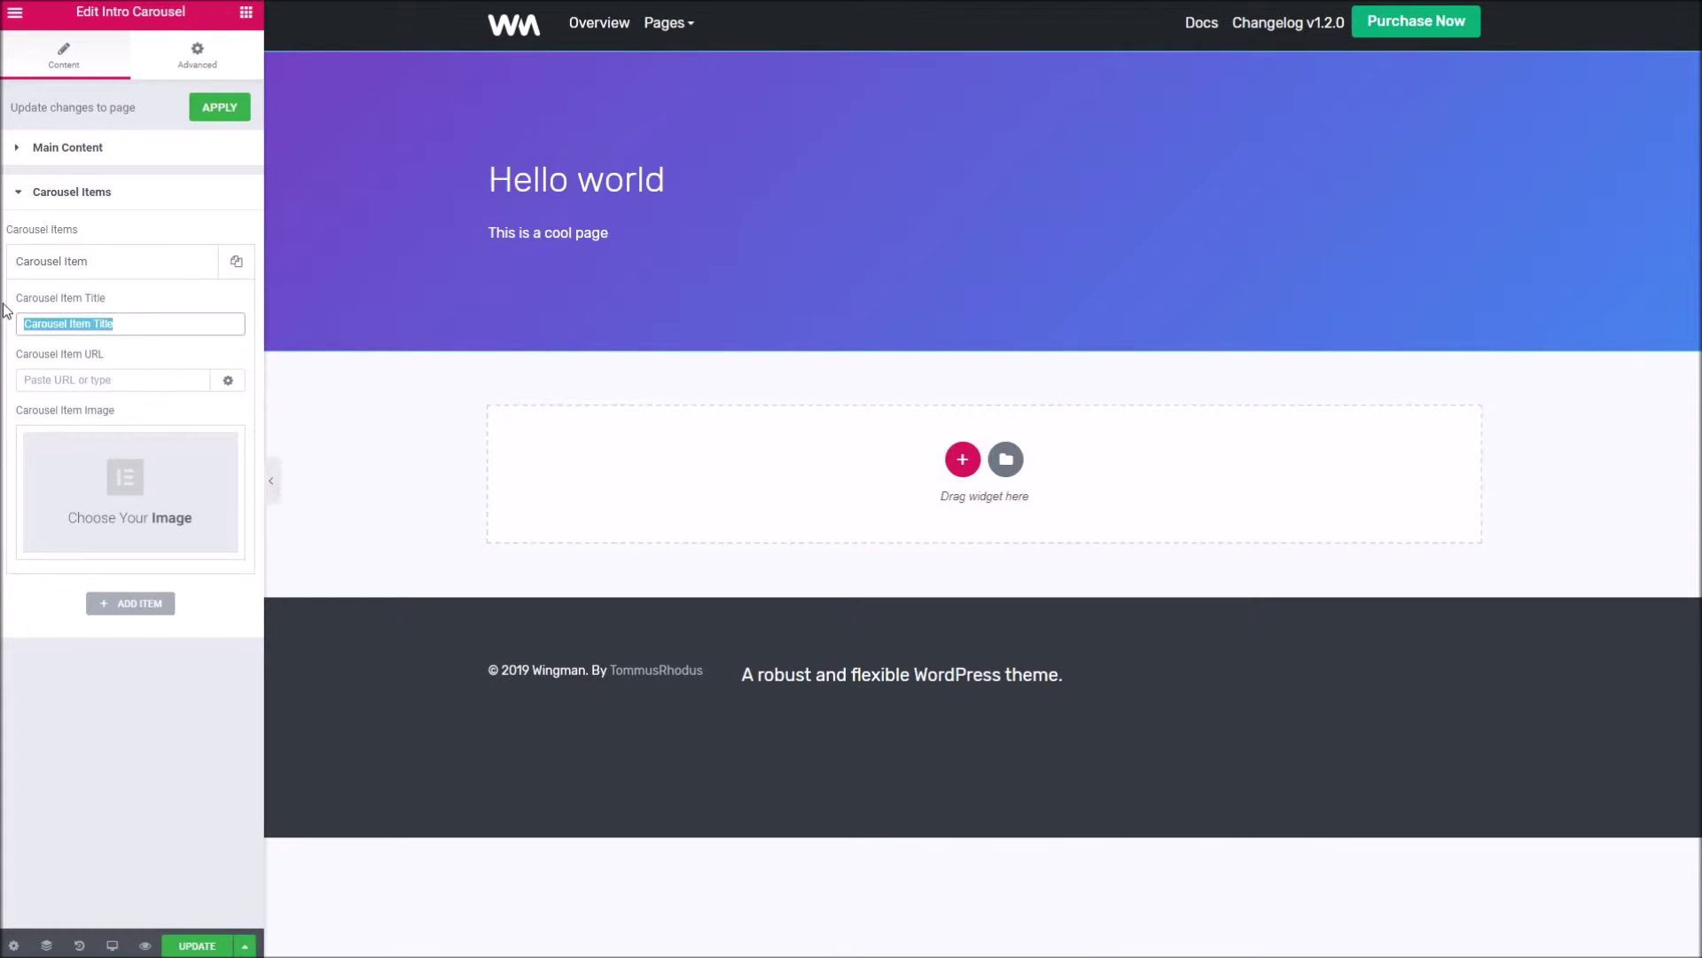
text(Number One)
Link the Number One carousel item to one of the site pages suggested for "inn"
click(111, 381)
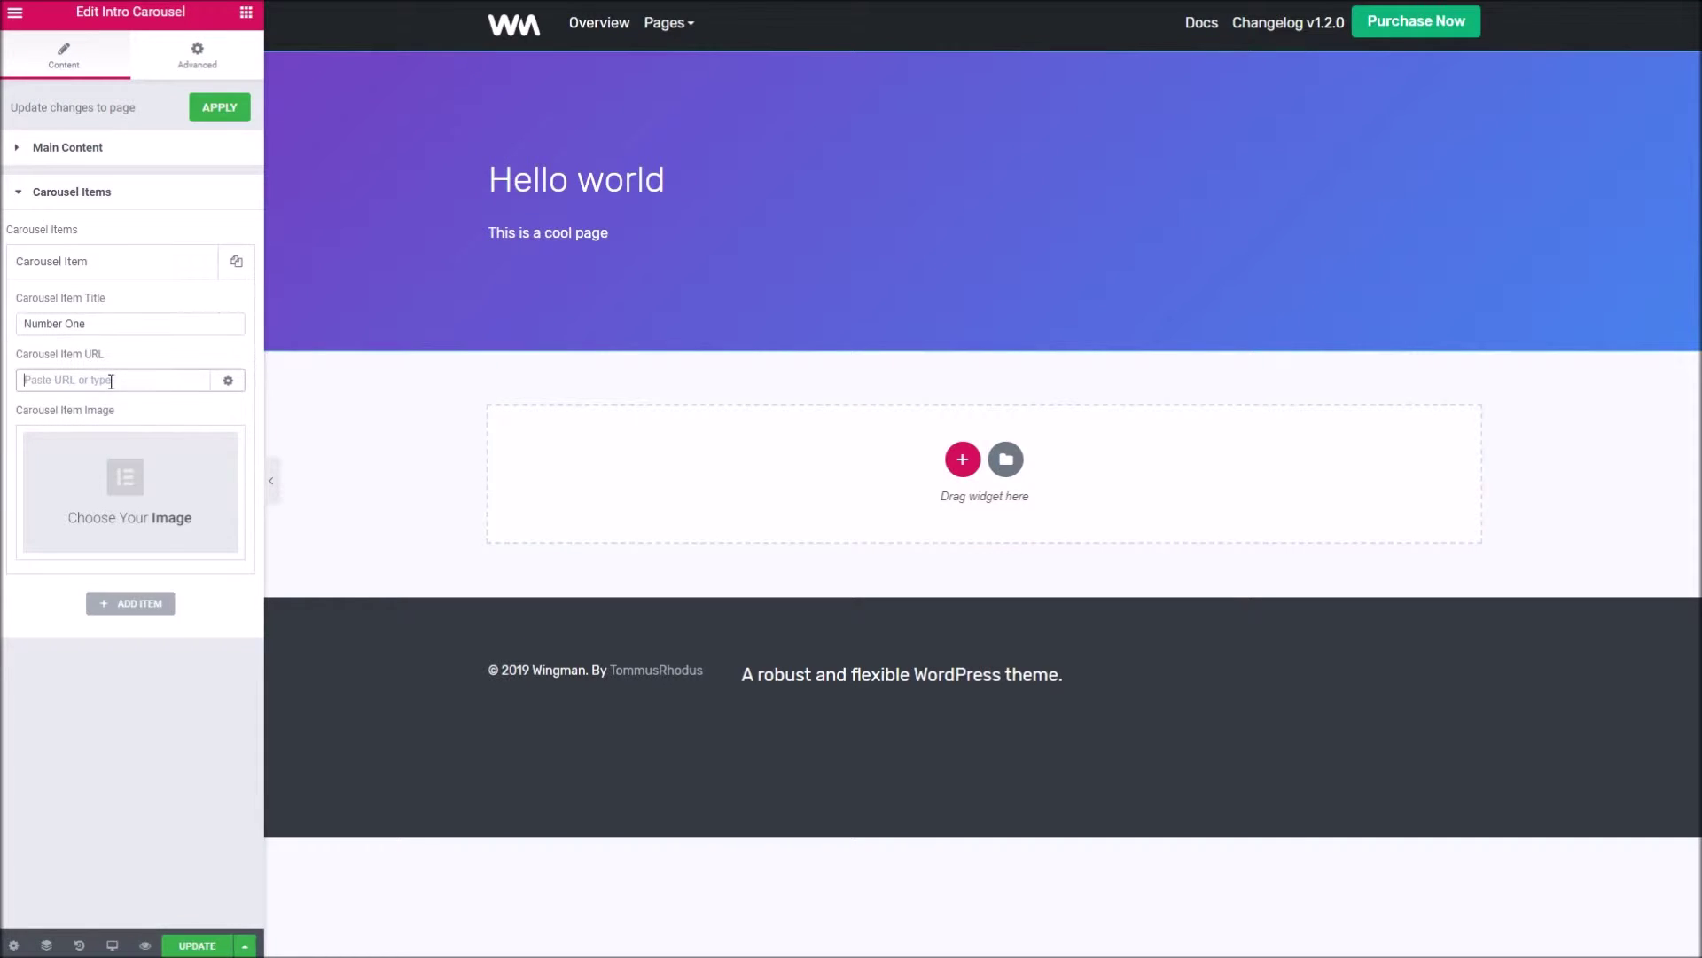
click(227, 381)
click(179, 382)
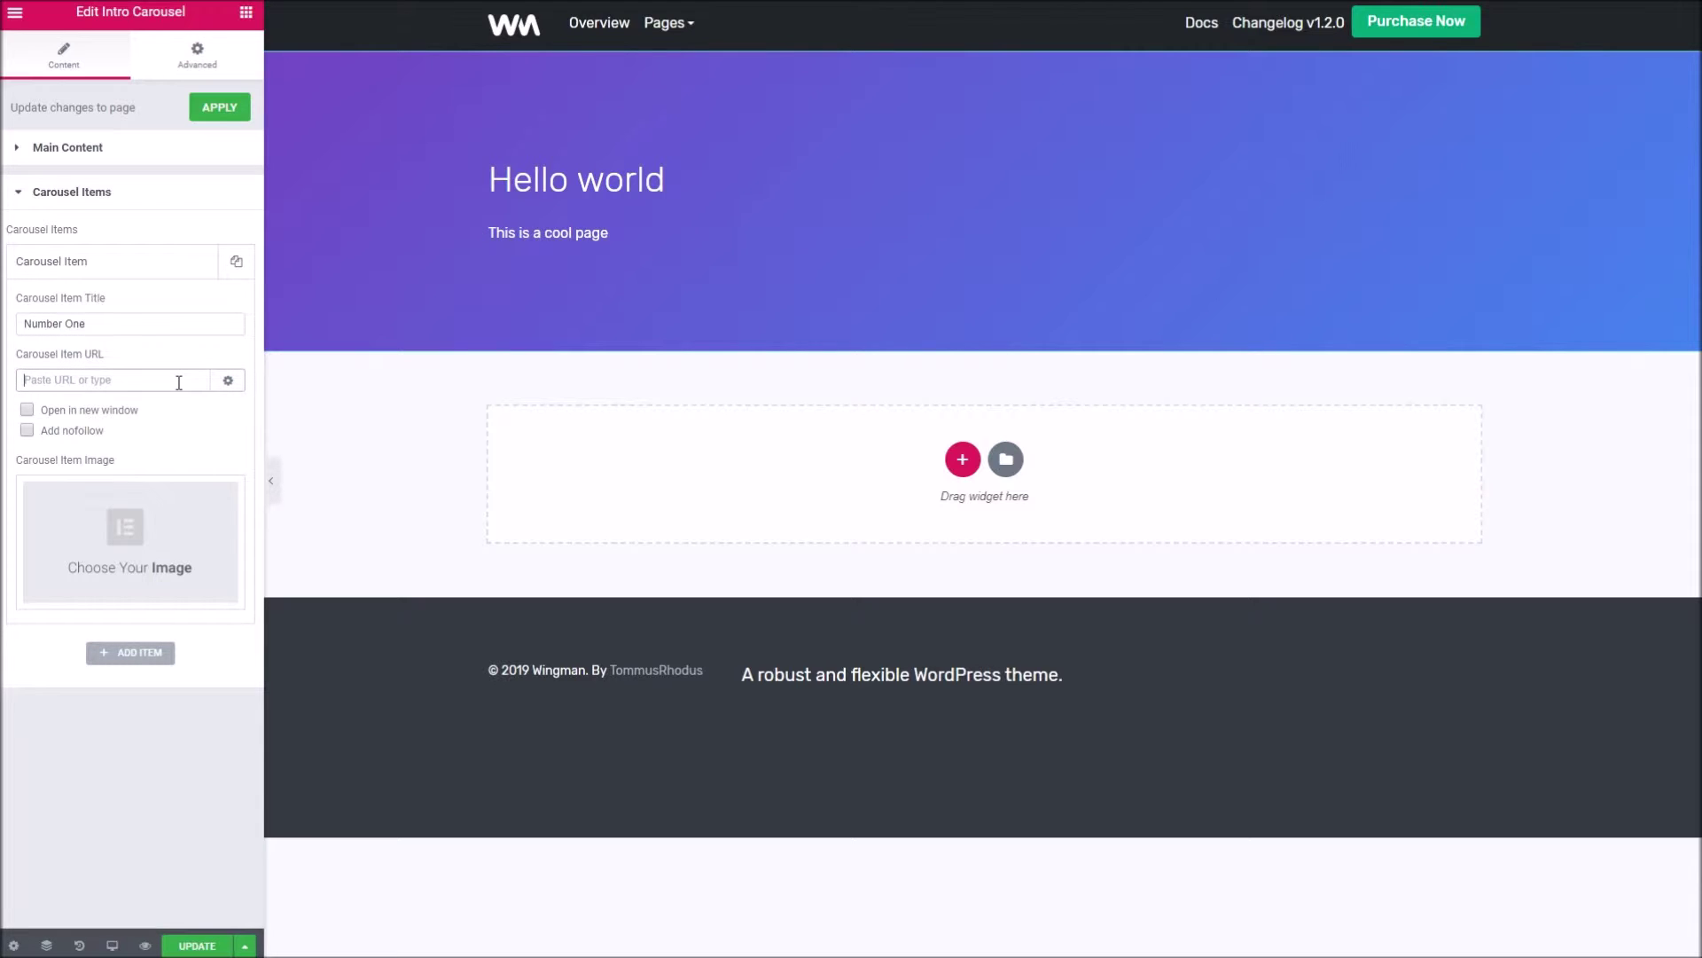
click(179, 382)
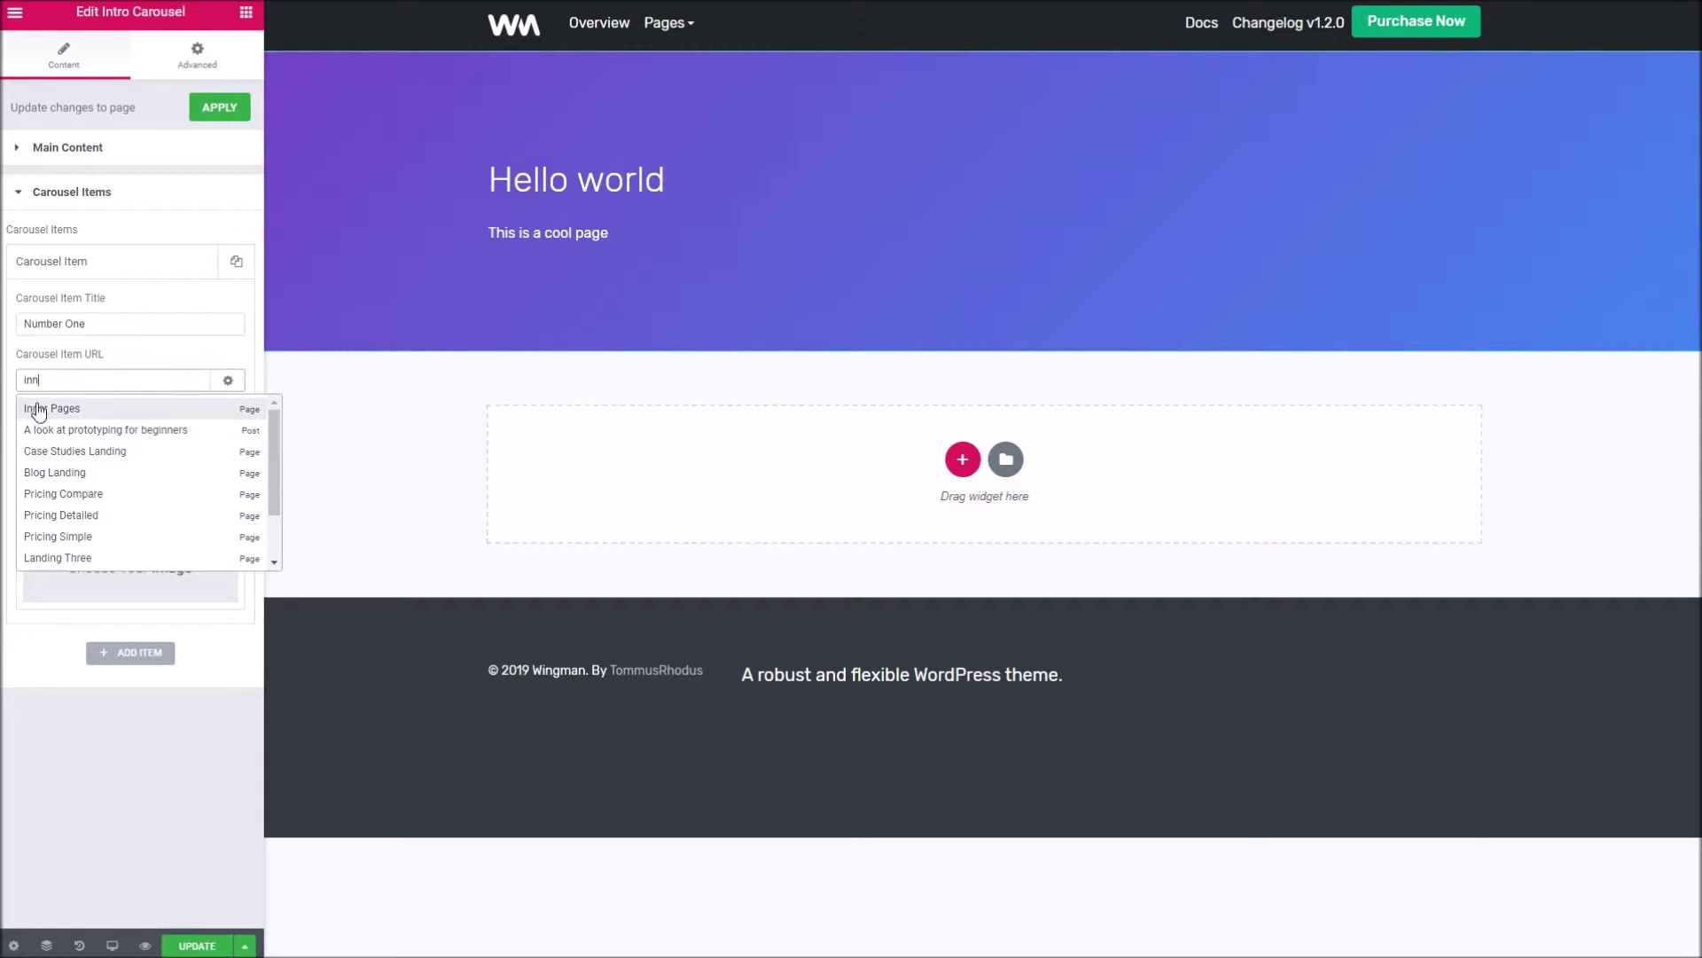
click(80, 515)
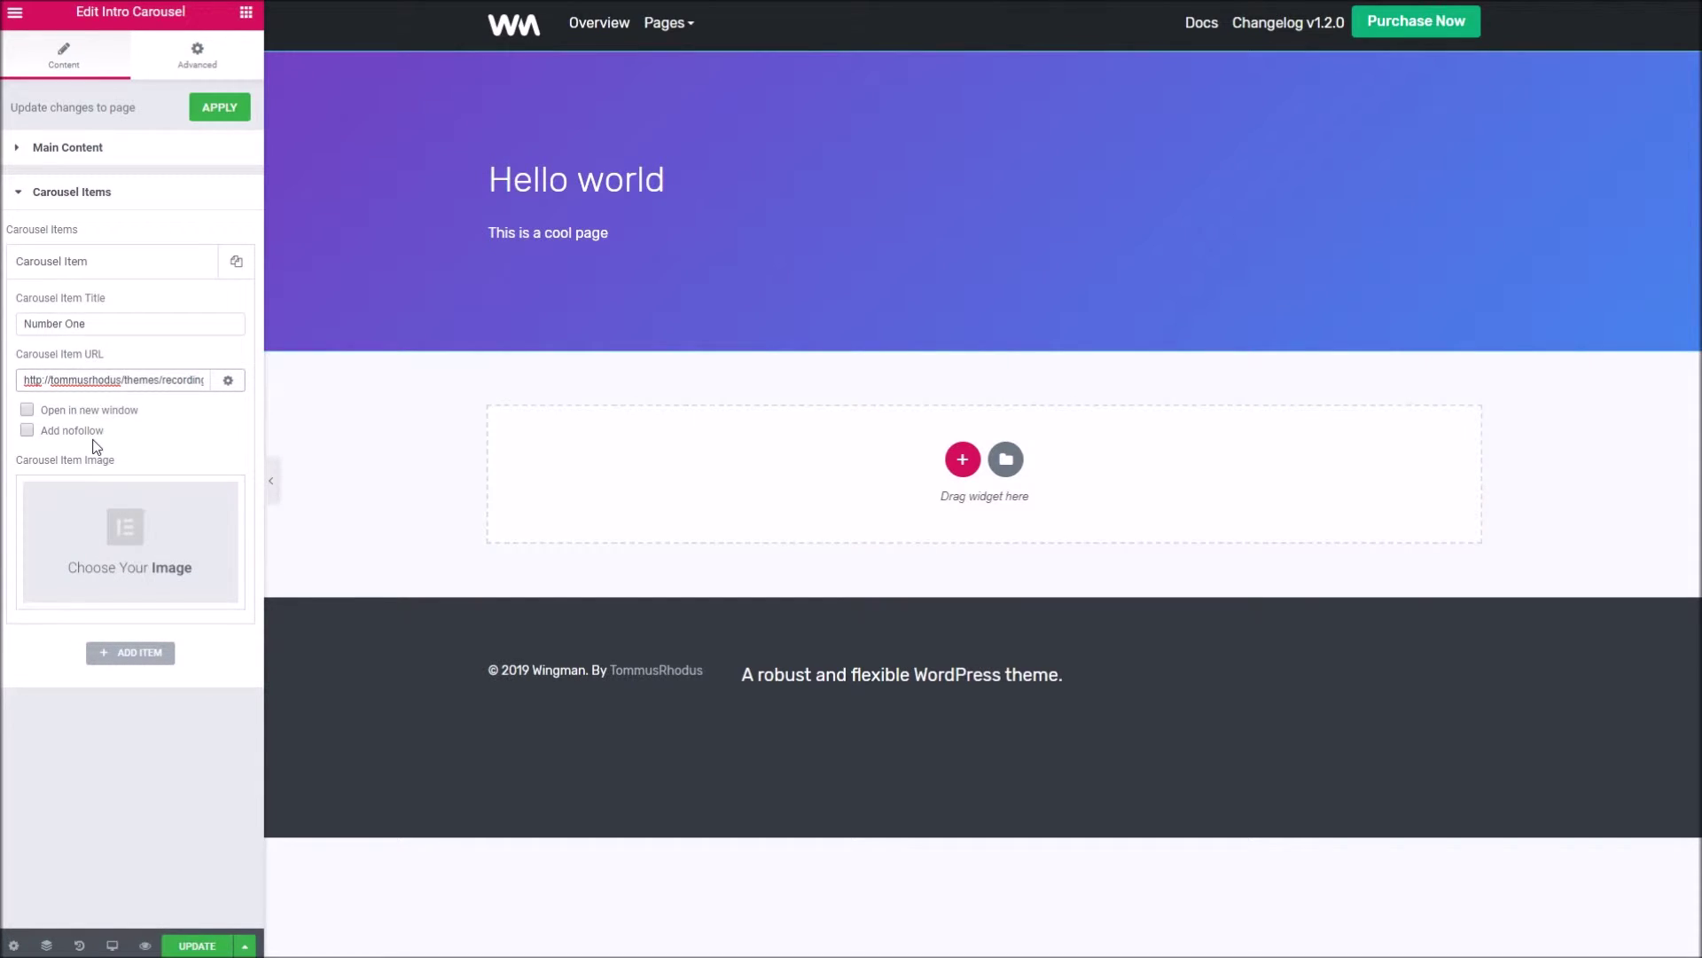
Set the Number One item's image to the first media library picture, the help page screenshot with a blue header
click(133, 536)
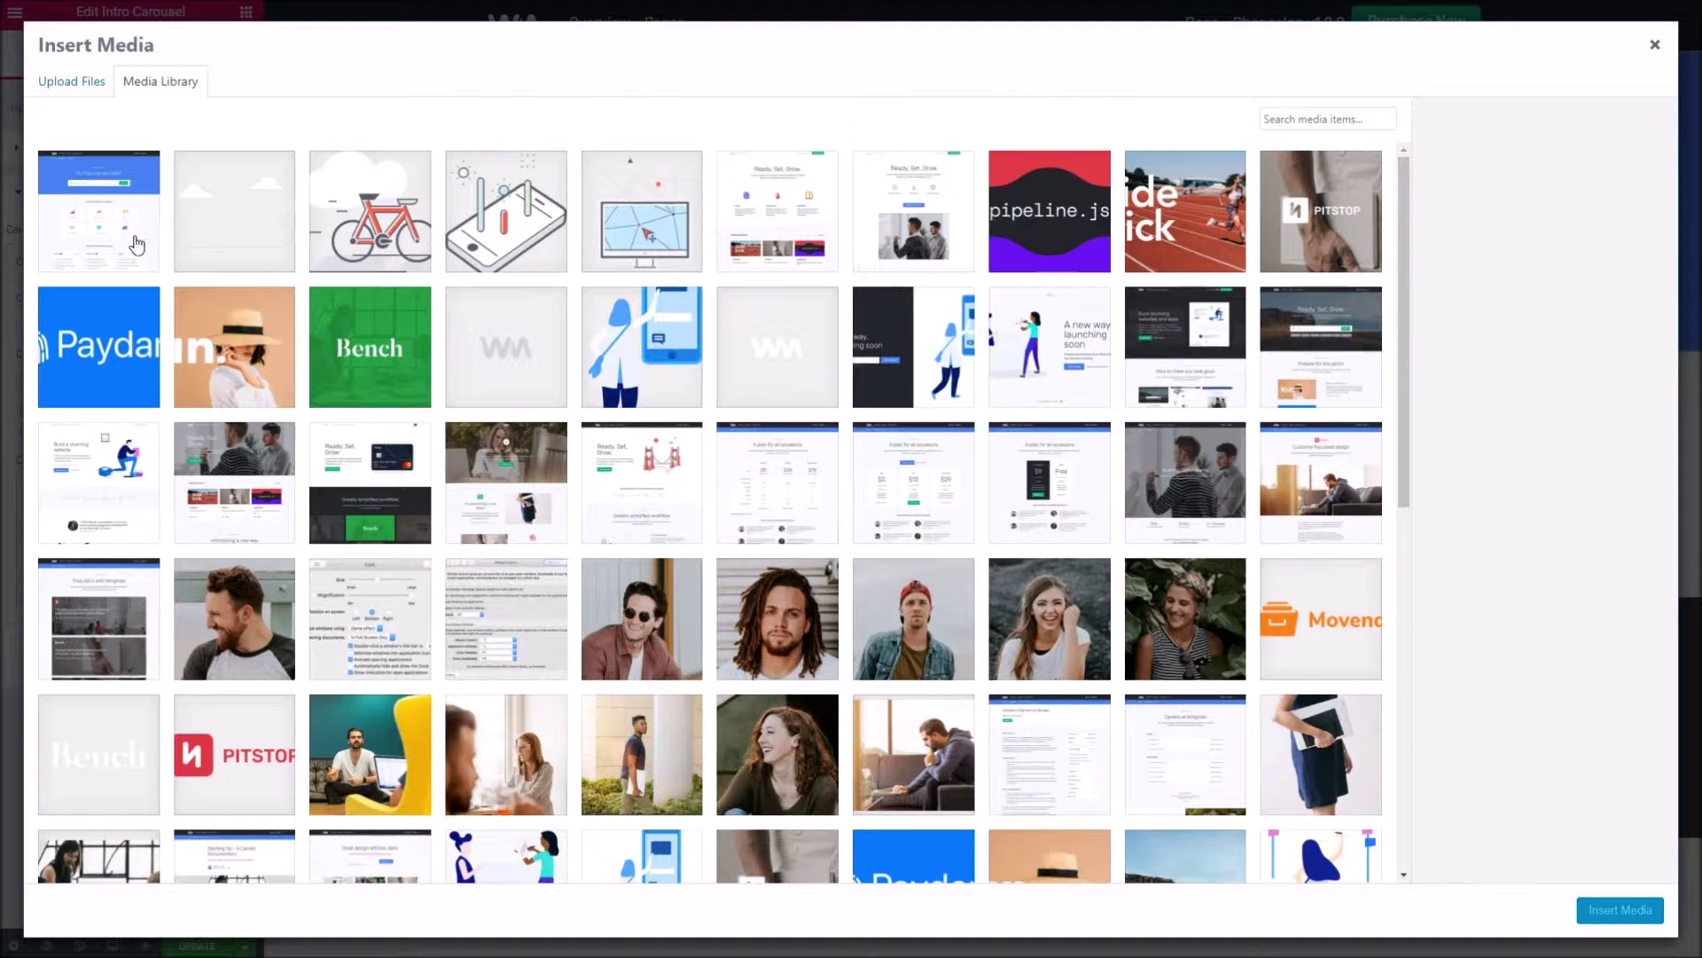
click(111, 233)
click(1620, 911)
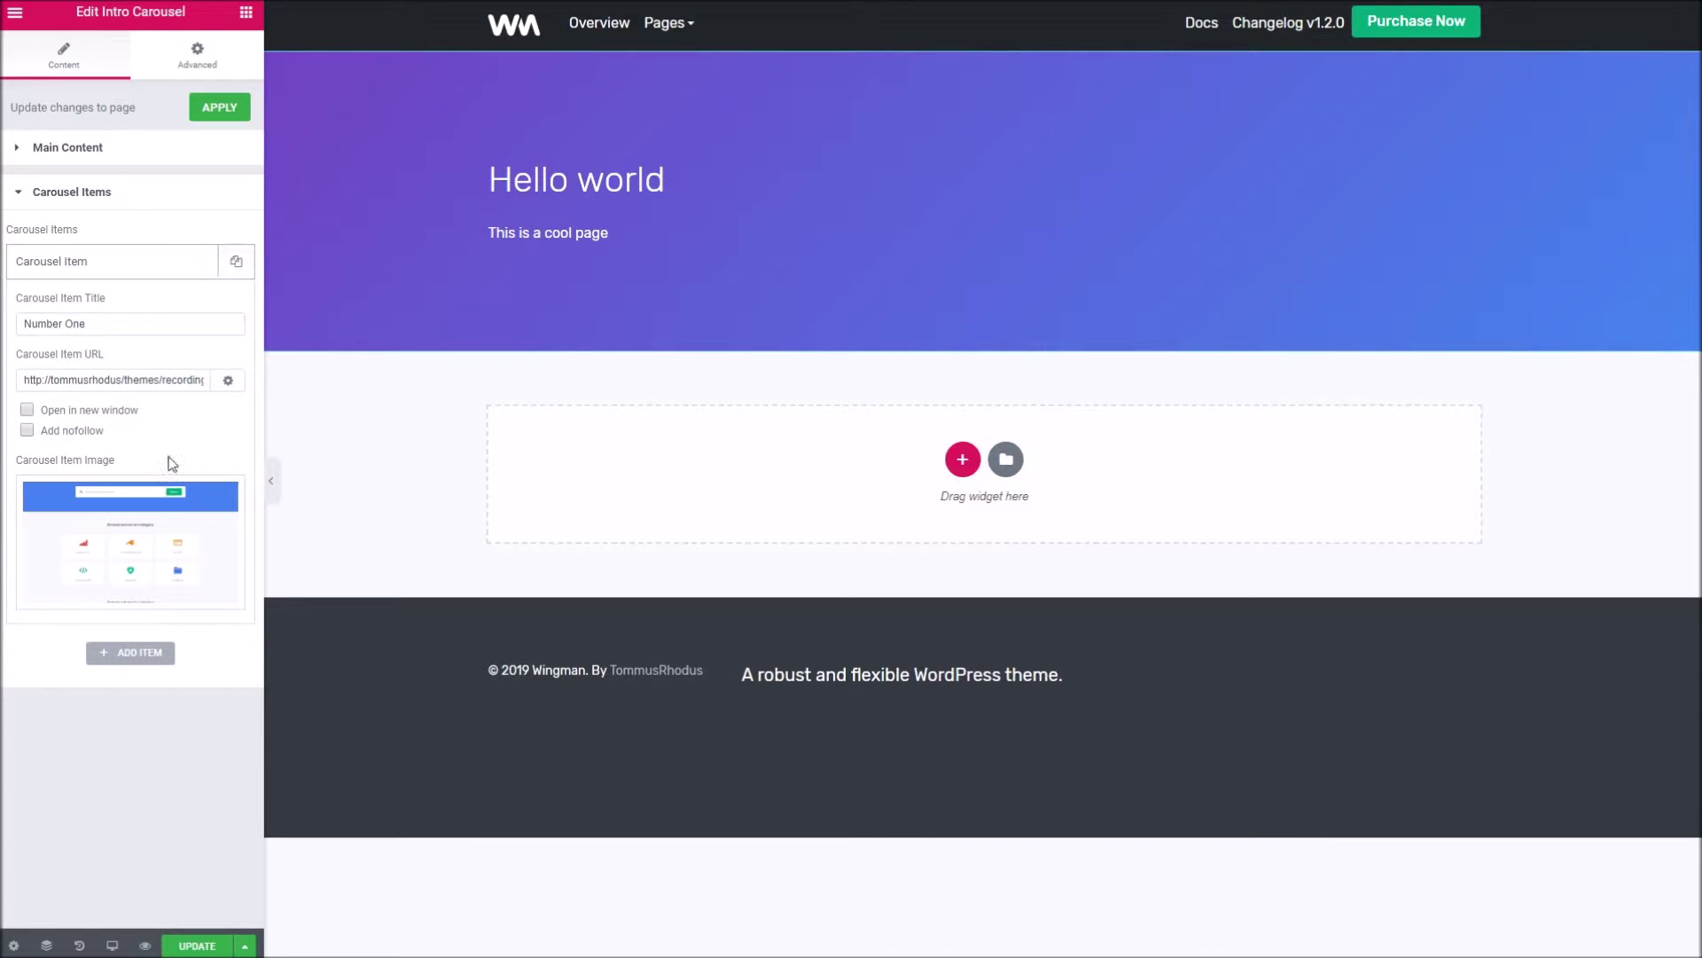
click(235, 266)
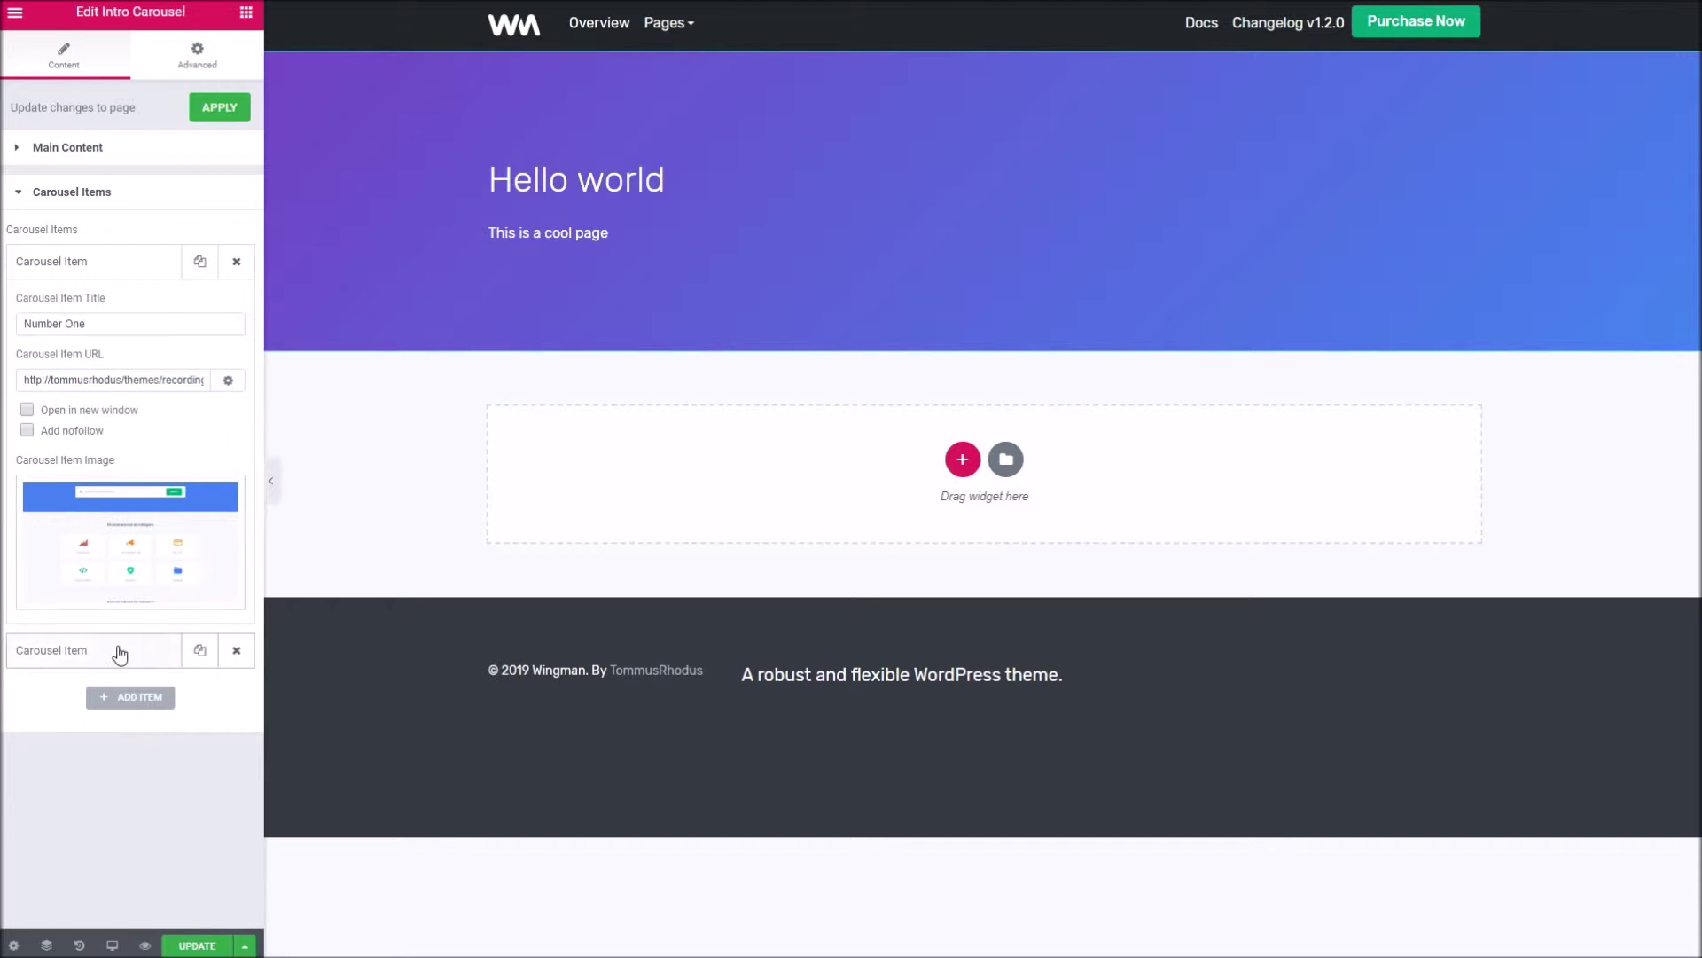
click(120, 654)
click(234, 306)
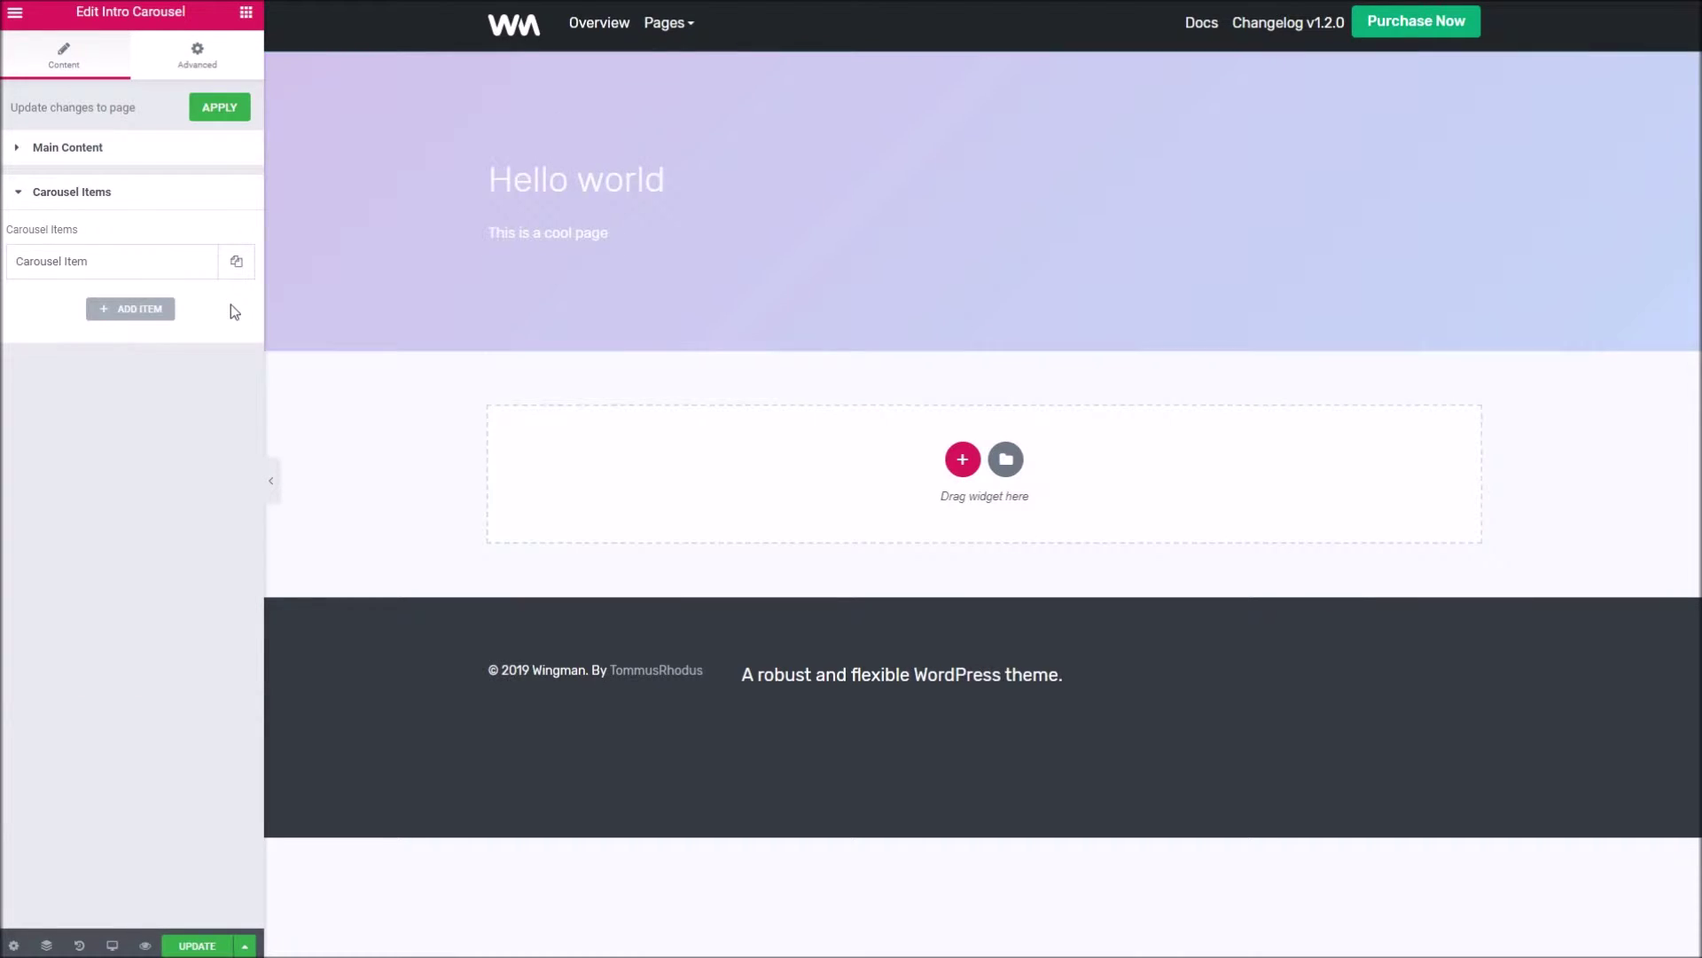
Duplicate the Number One carousel item three times for a total of four items and apply the changes to the page
click(236, 262)
click(200, 306)
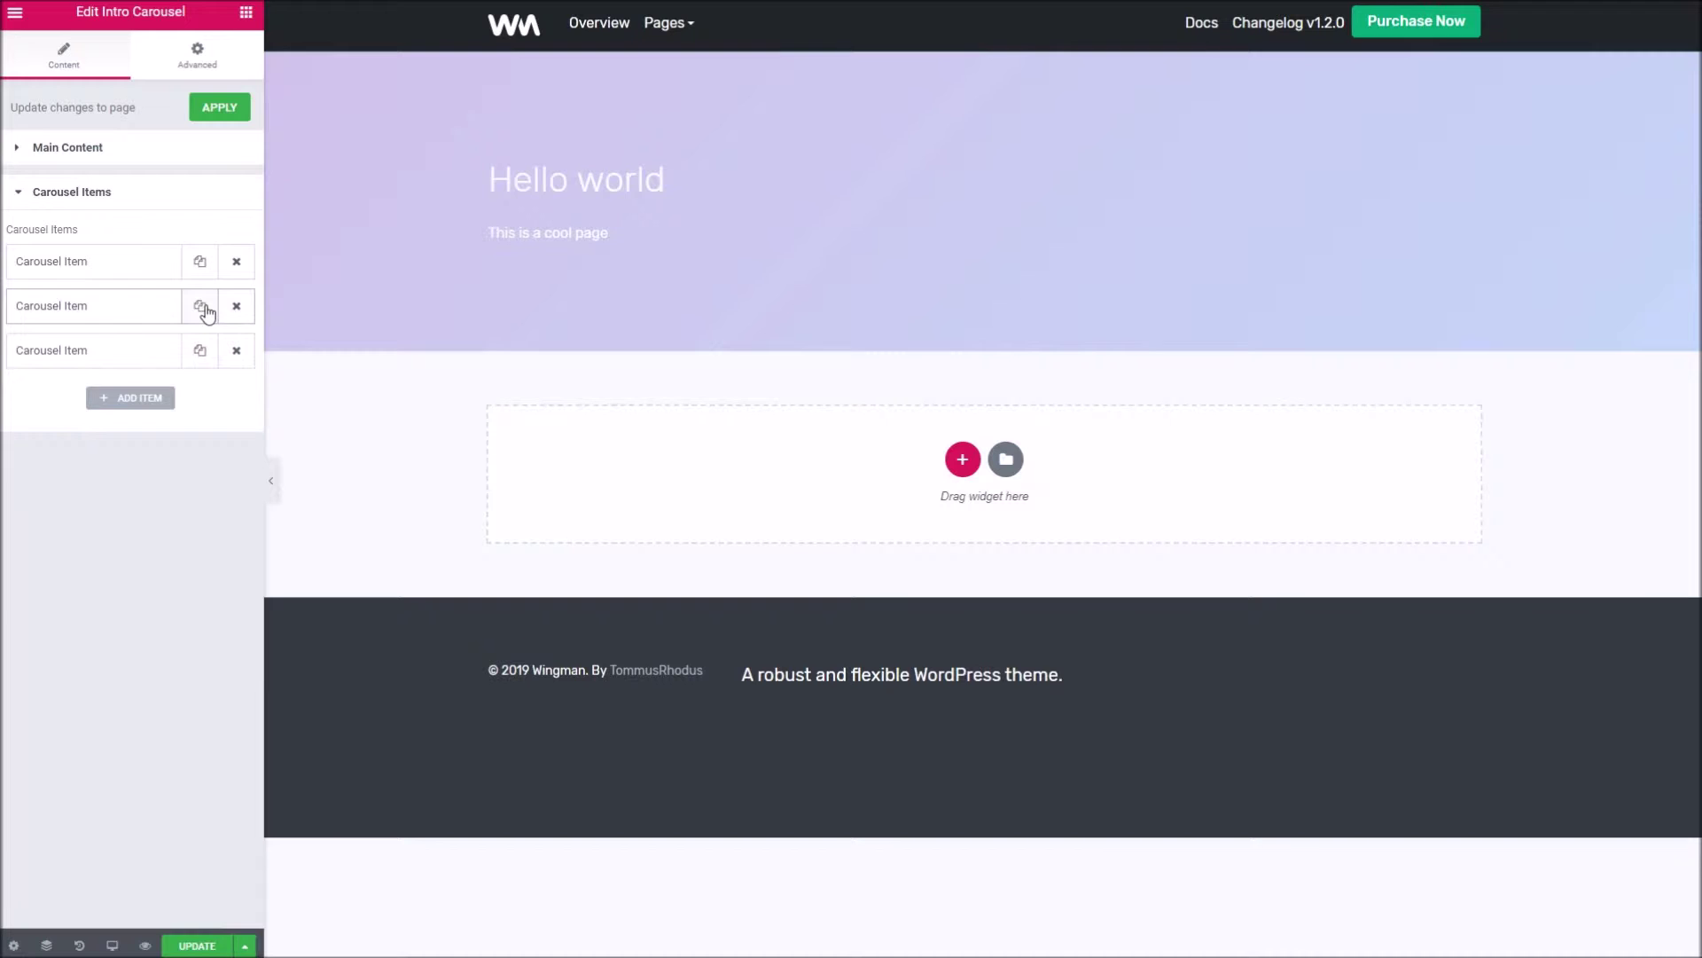
click(199, 352)
click(224, 119)
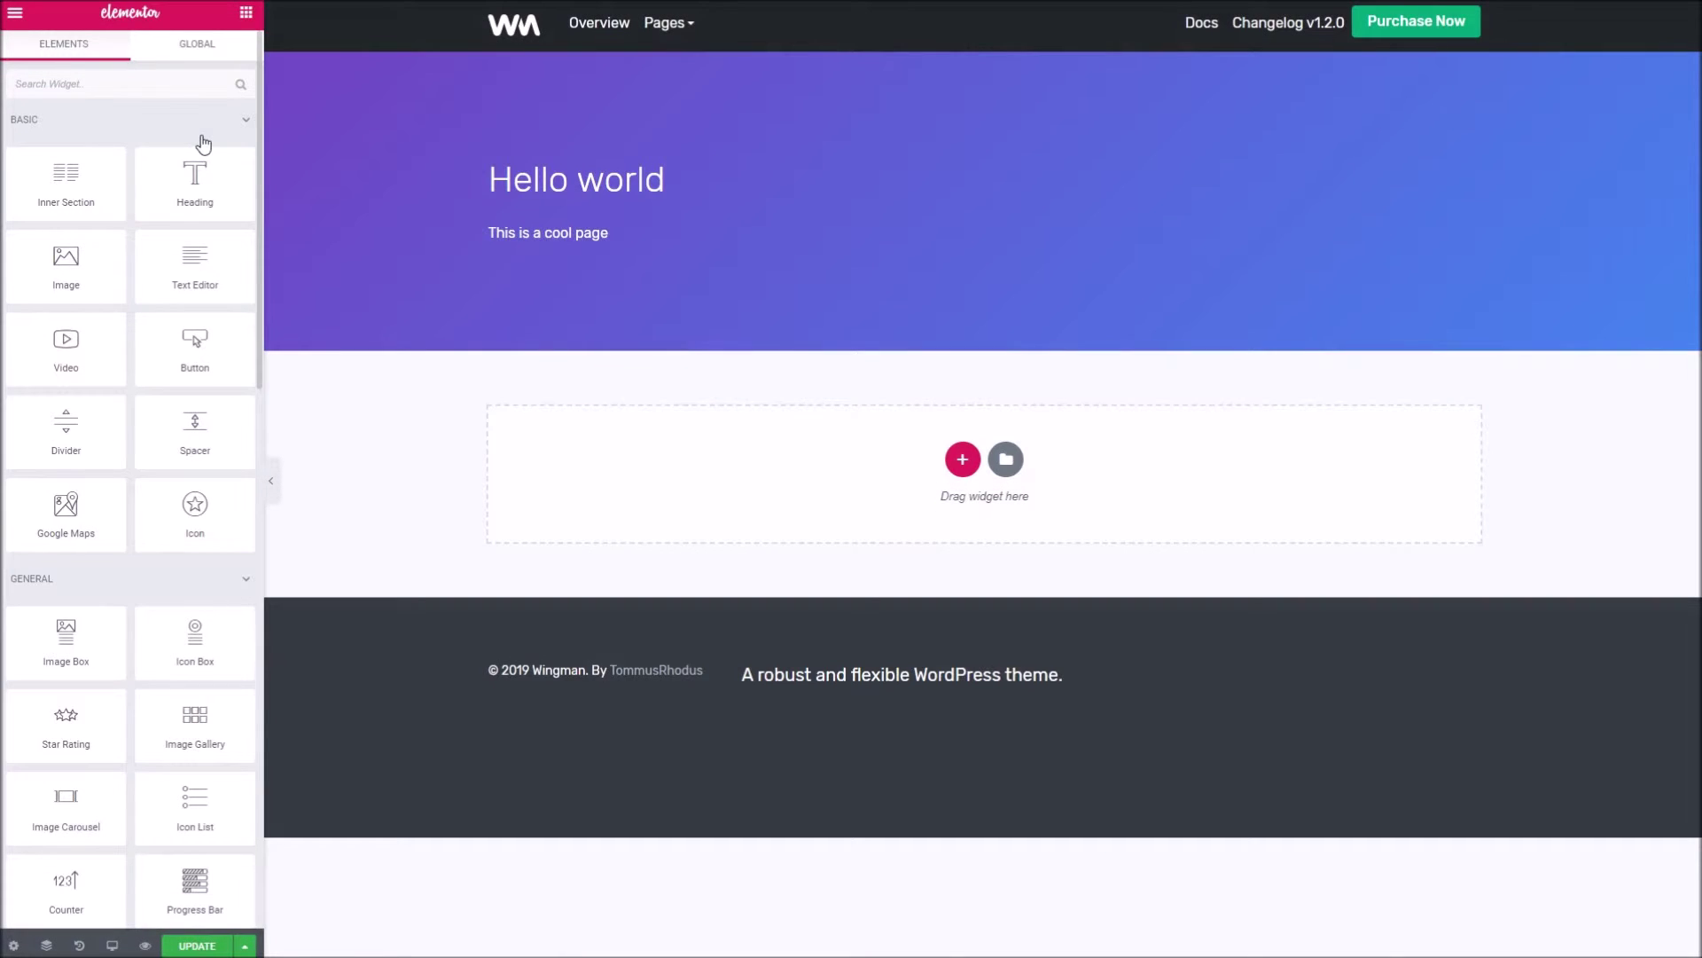
Update the page and open its live preview
scroll(149, 663, down, 2)
click(197, 945)
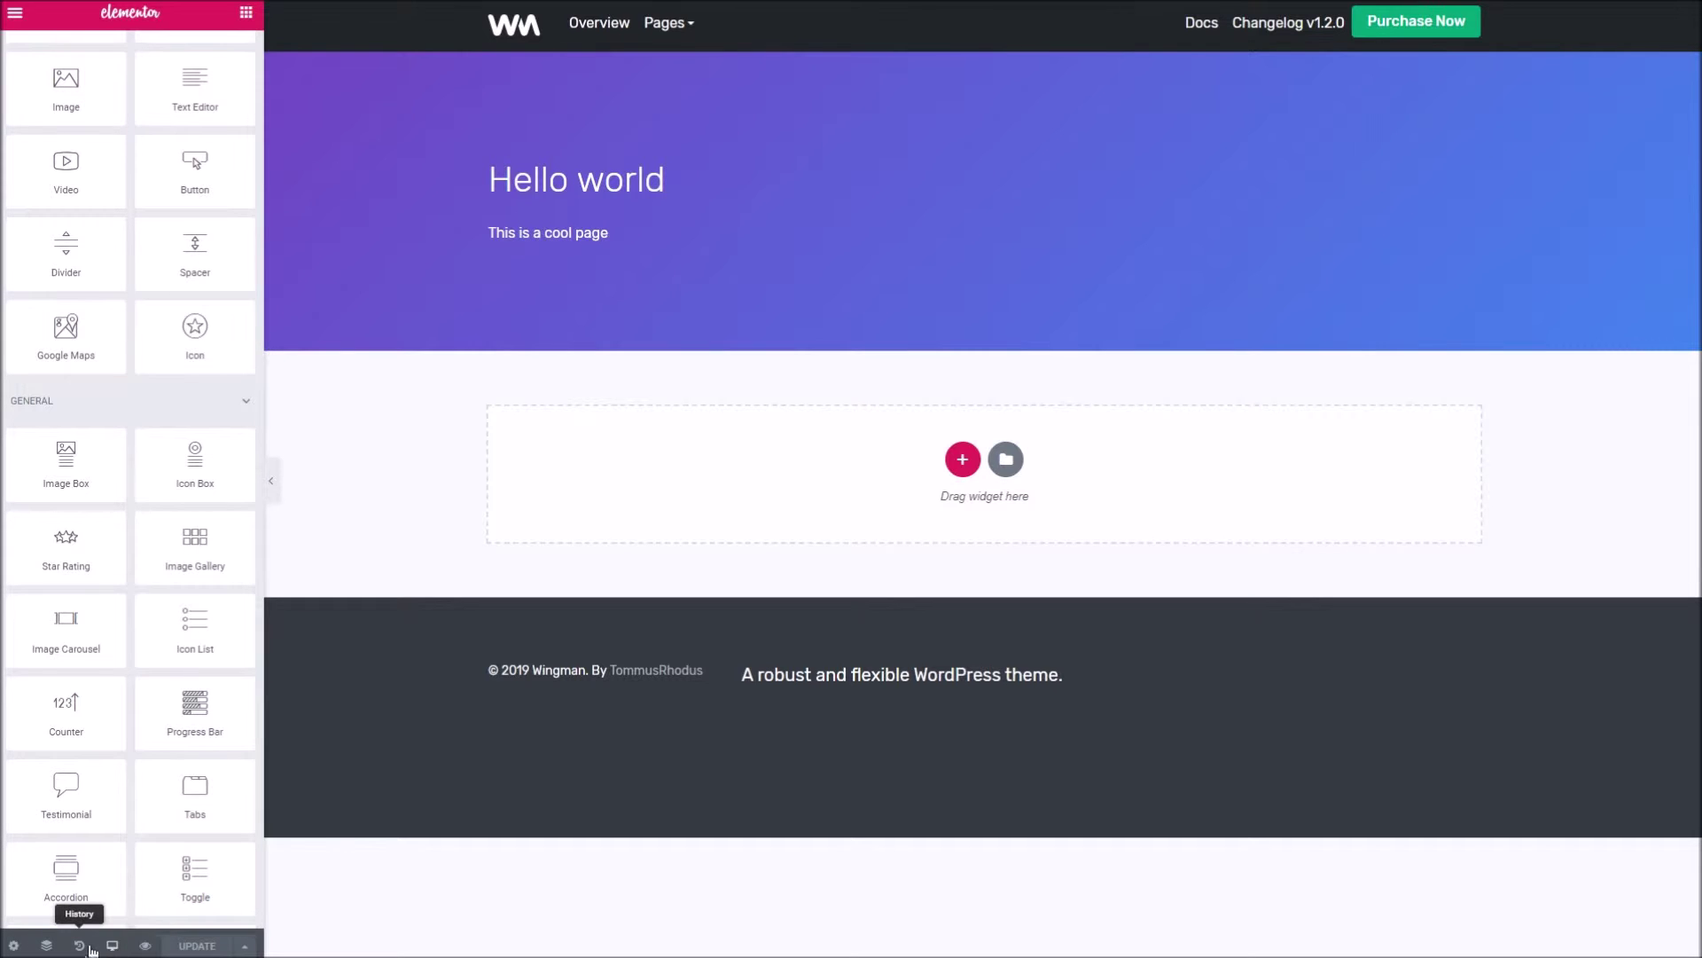
click(147, 946)
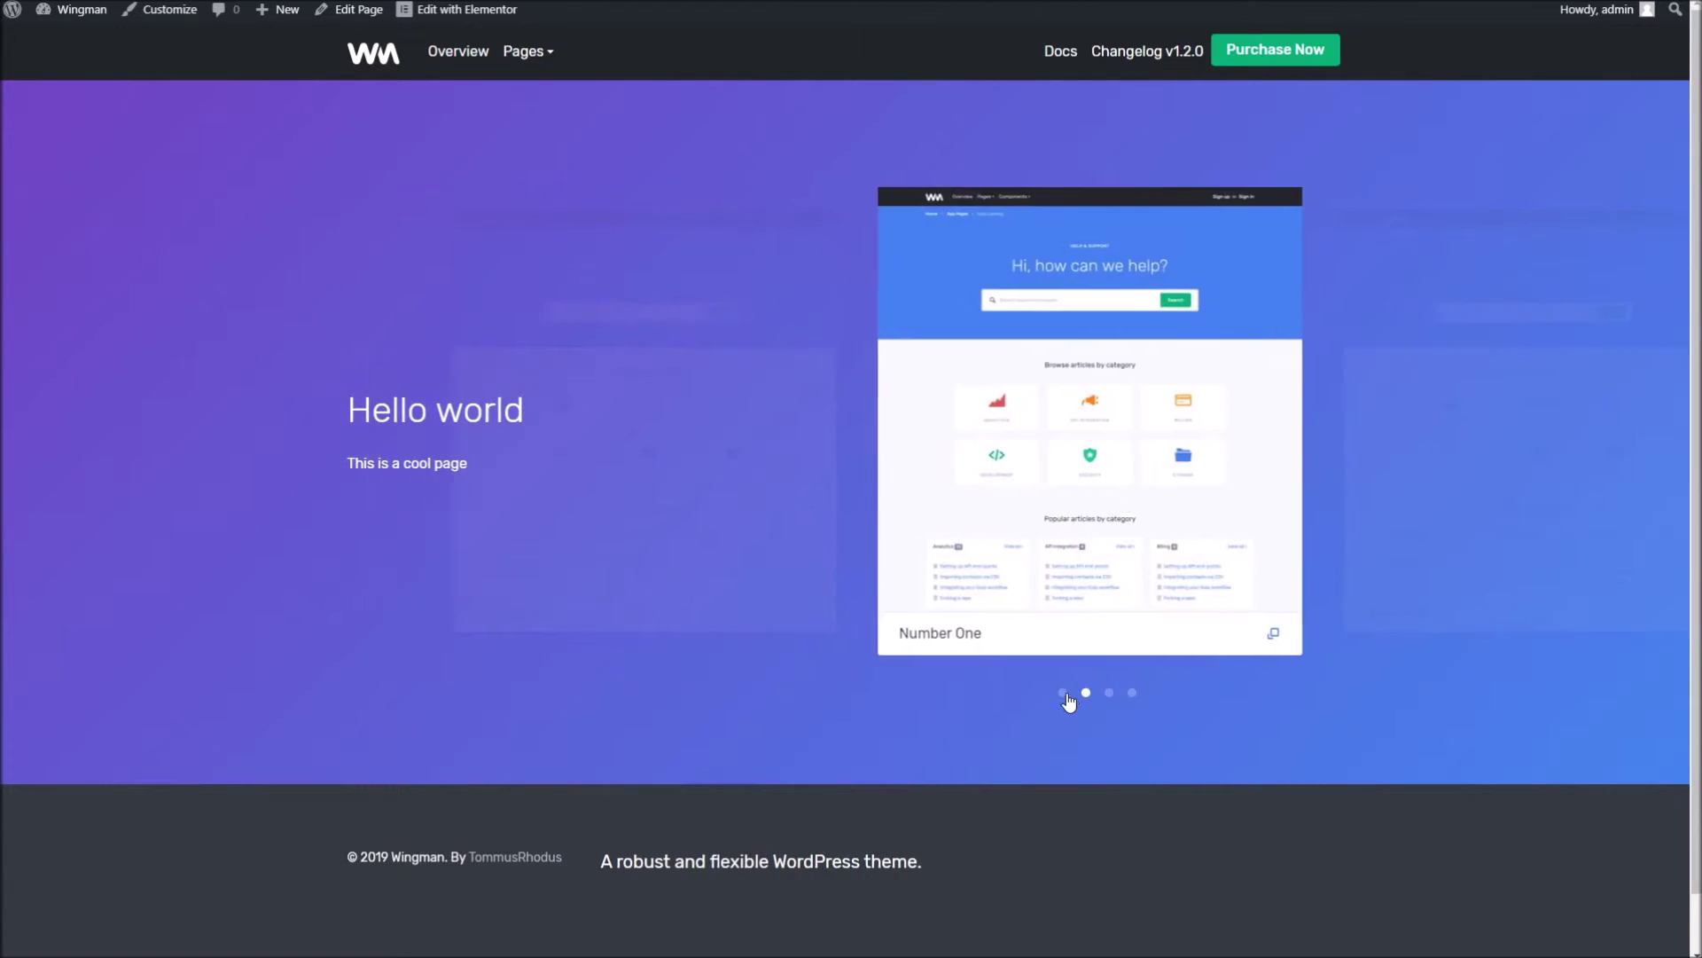
Cycle back and forth through the four carousel slides in the page preview to check how they move
click(1086, 693)
click(1131, 693)
click(1109, 694)
click(1086, 693)
click(1062, 694)
click(1085, 693)
click(1108, 693)
click(1132, 694)
click(1109, 694)
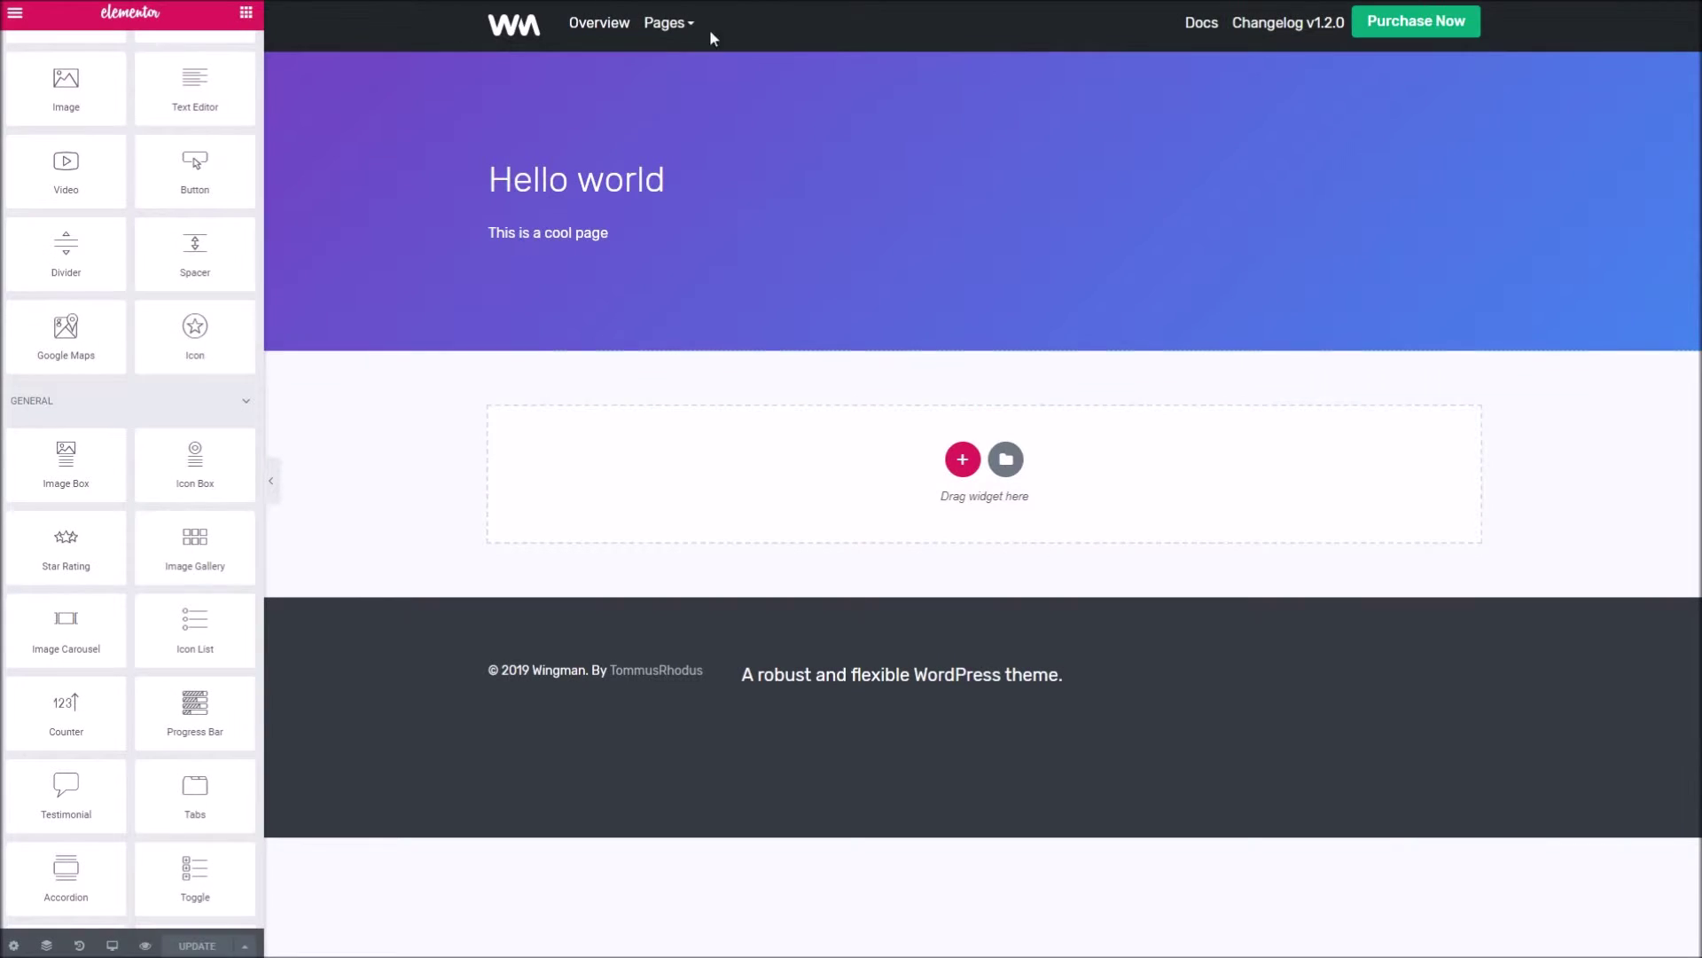
Add a section with two equal columns below the carousel and place a Text Editor widget in its first column
click(962, 461)
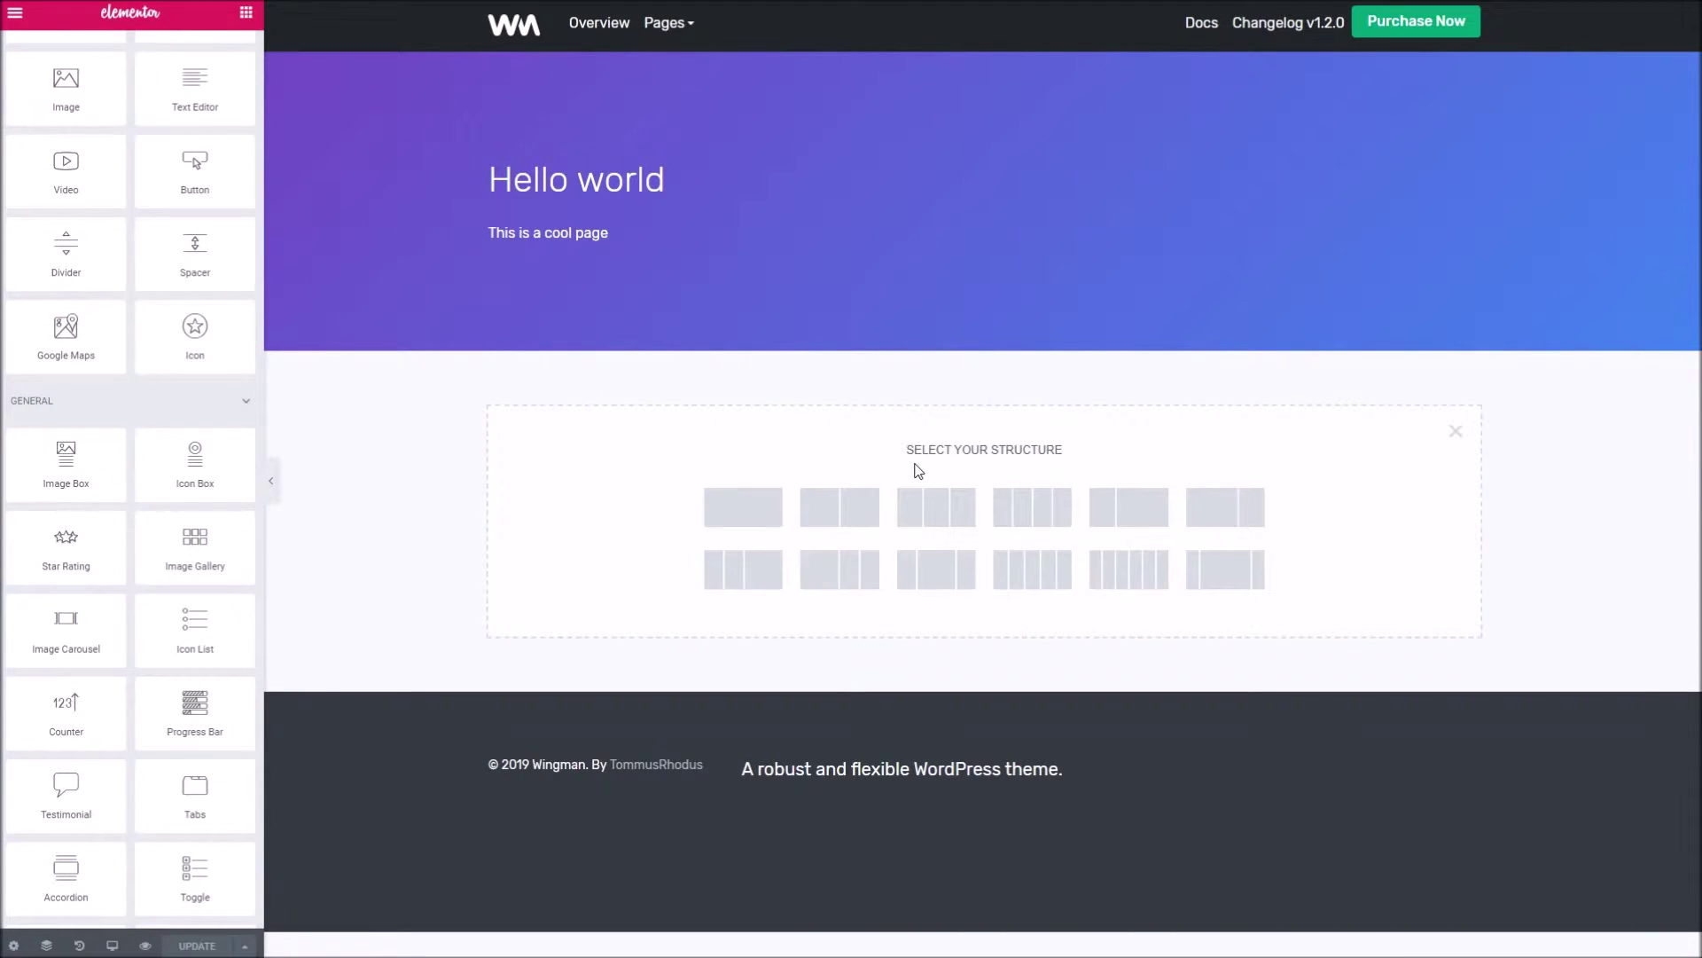
click(845, 512)
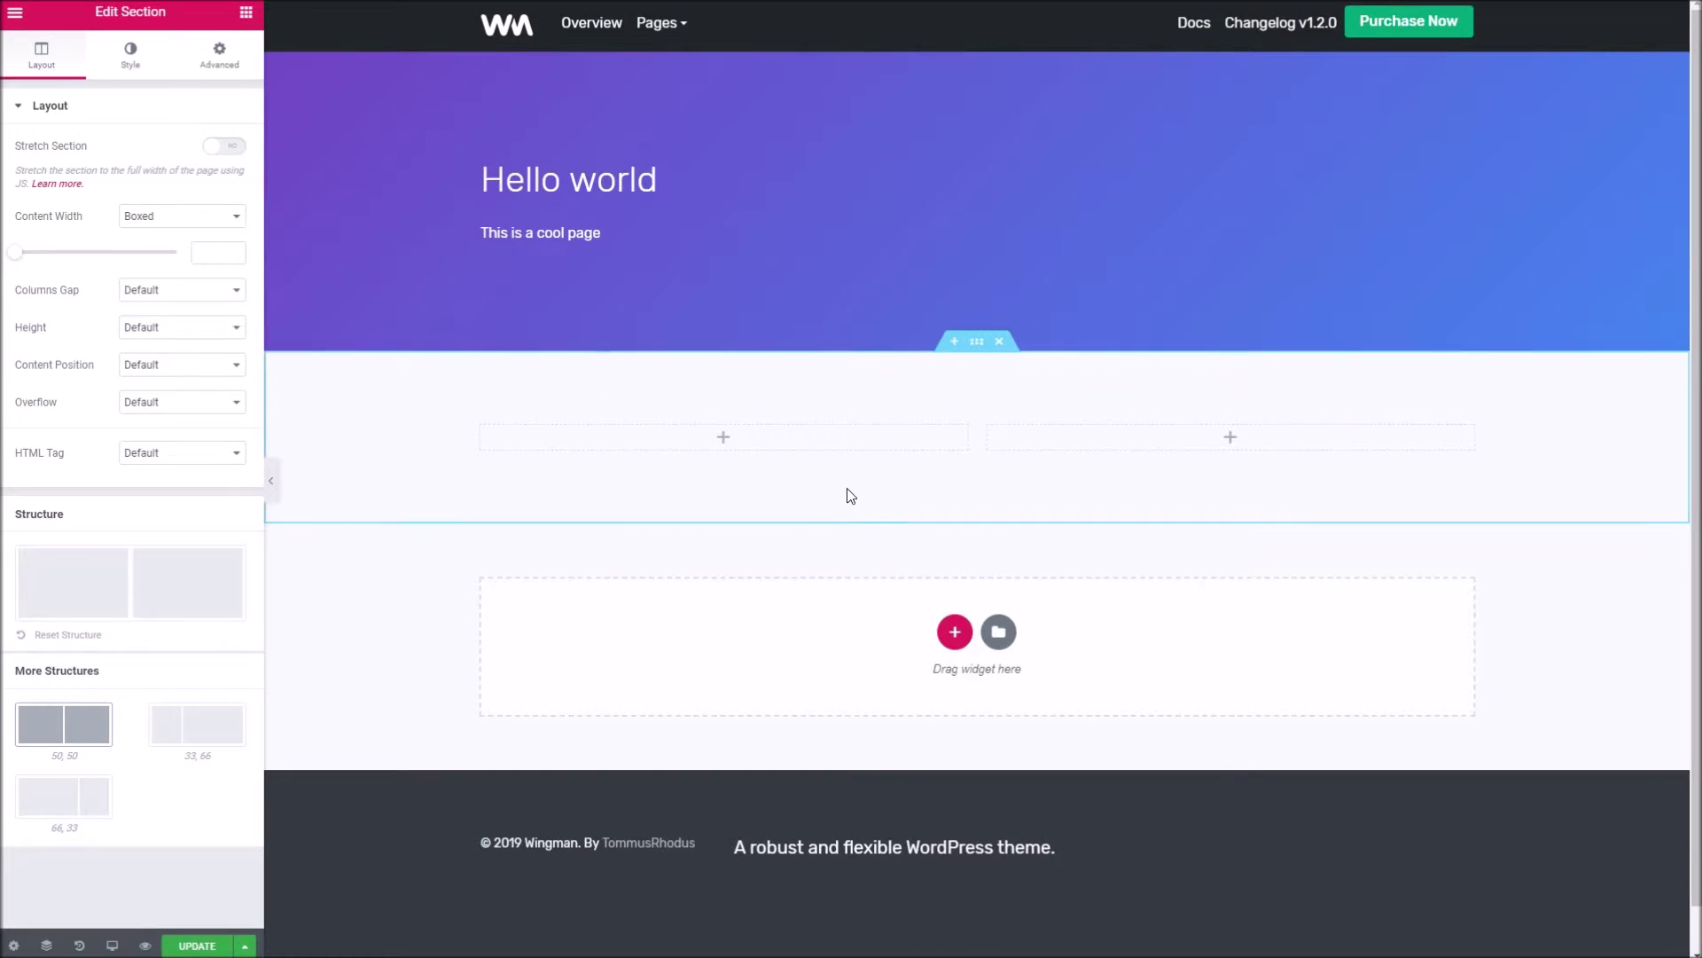
click(748, 435)
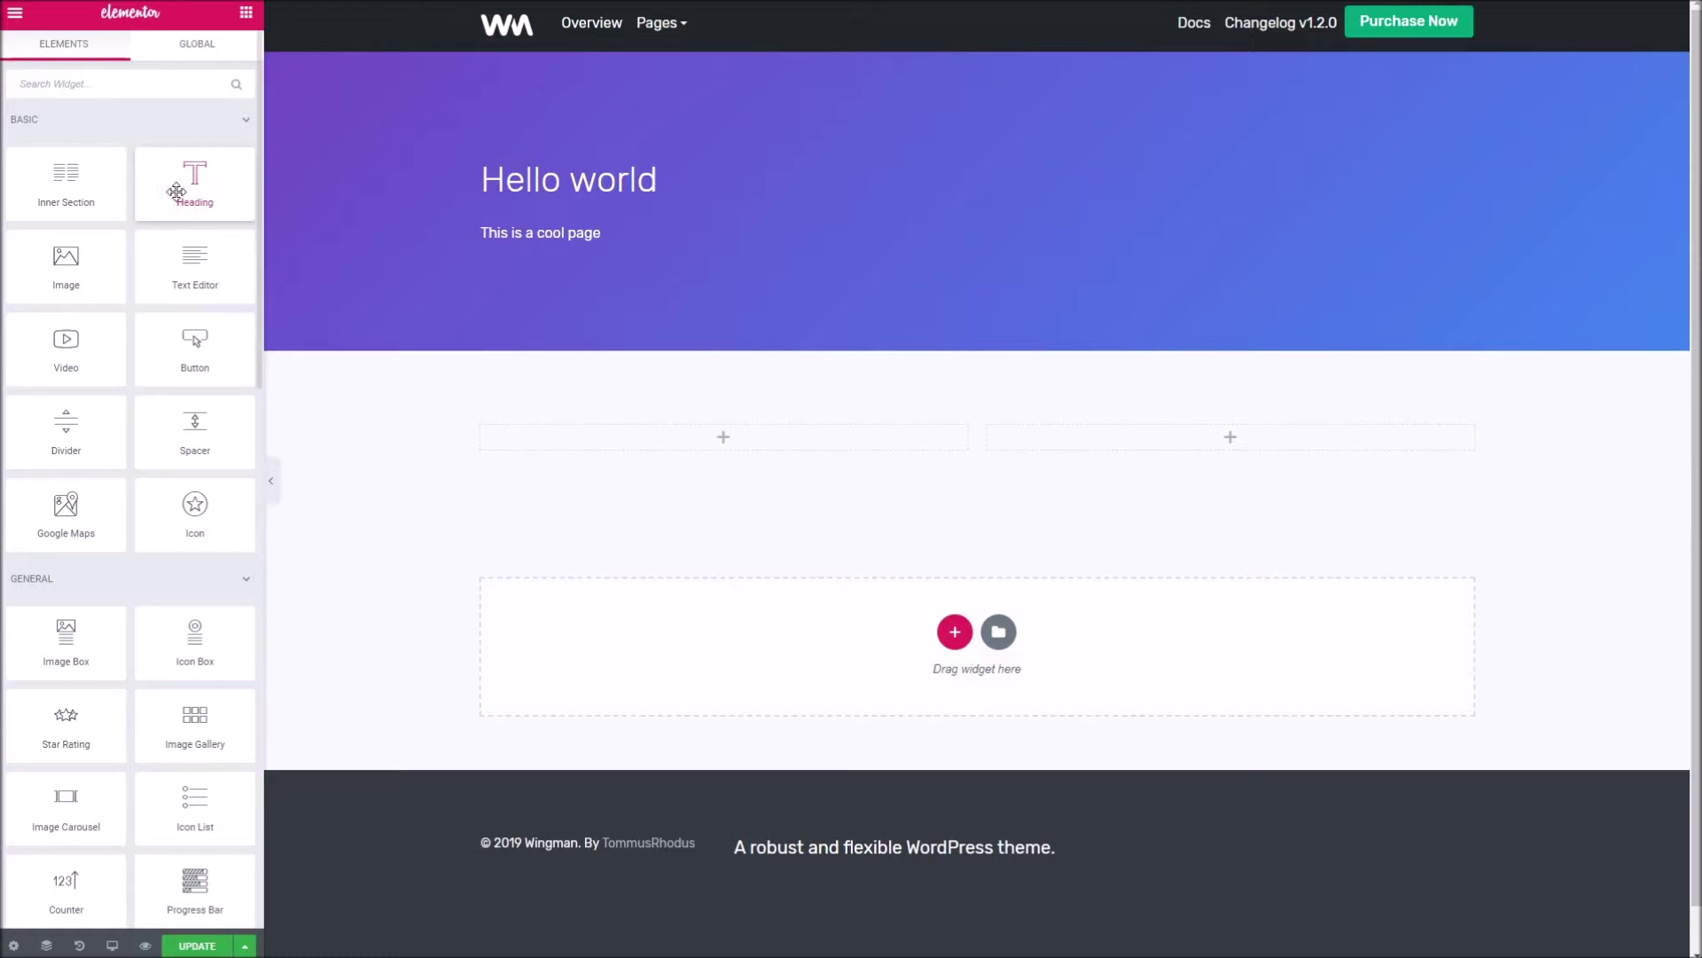
drag(208, 297, 611, 443)
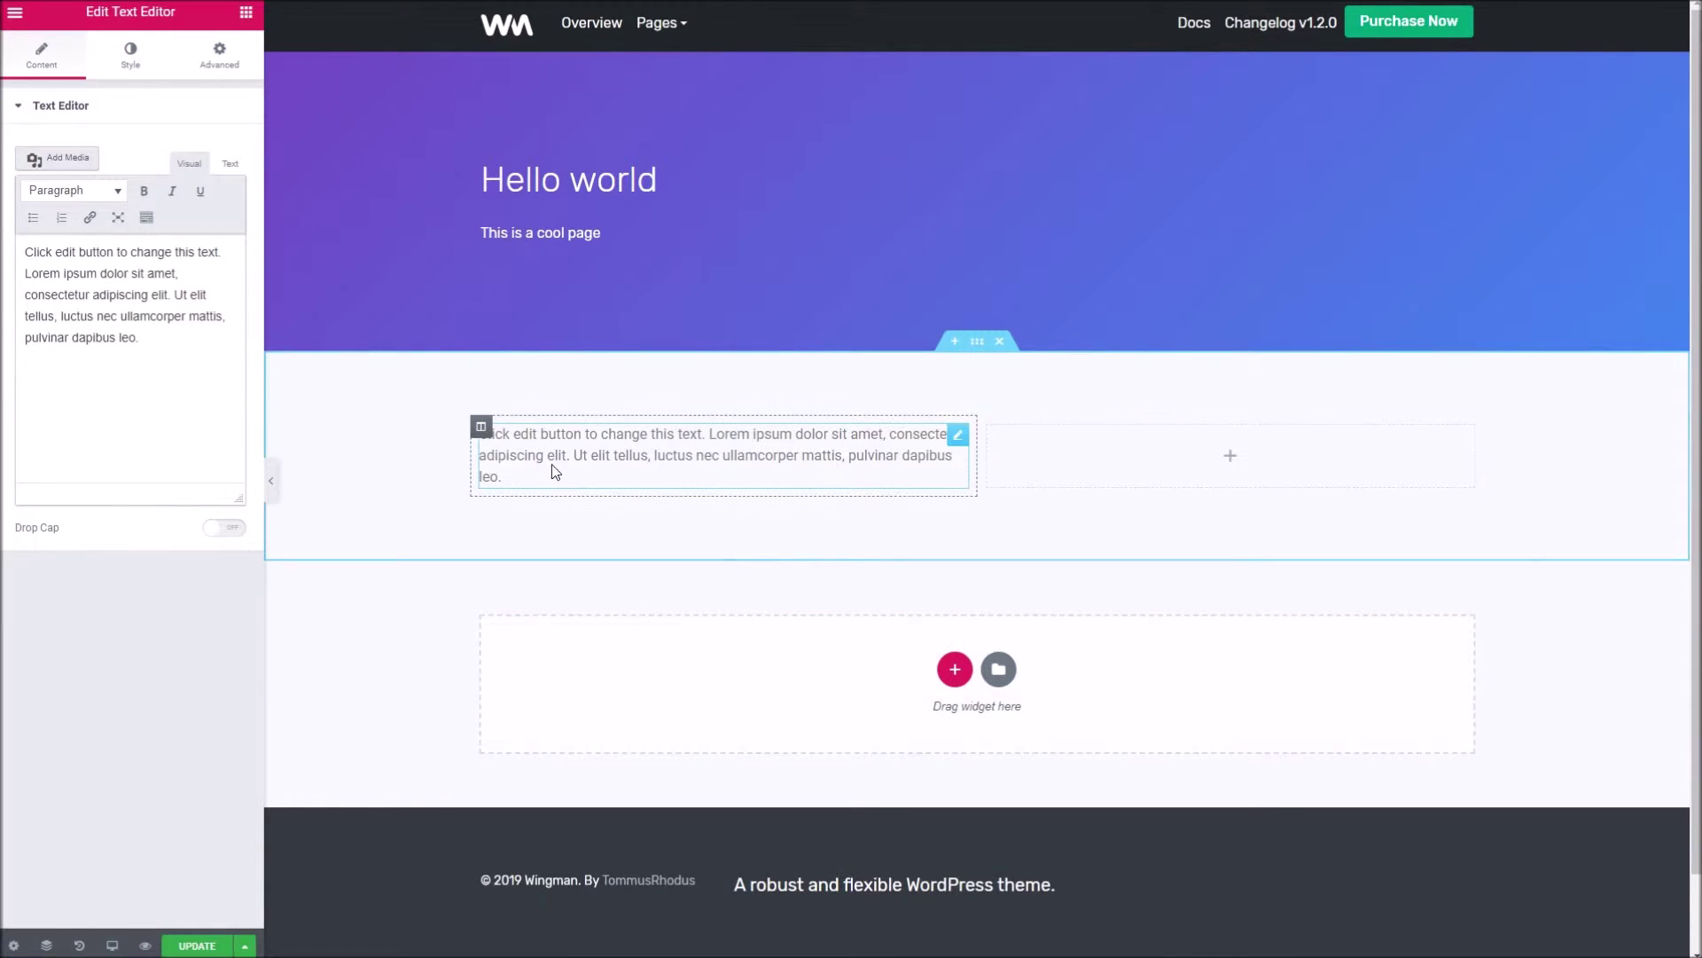
Repeat the placeholder paragraph in the text widget as a second paragraph below the original
click(525, 477)
click(189, 353)
key(Return)
key(Return)
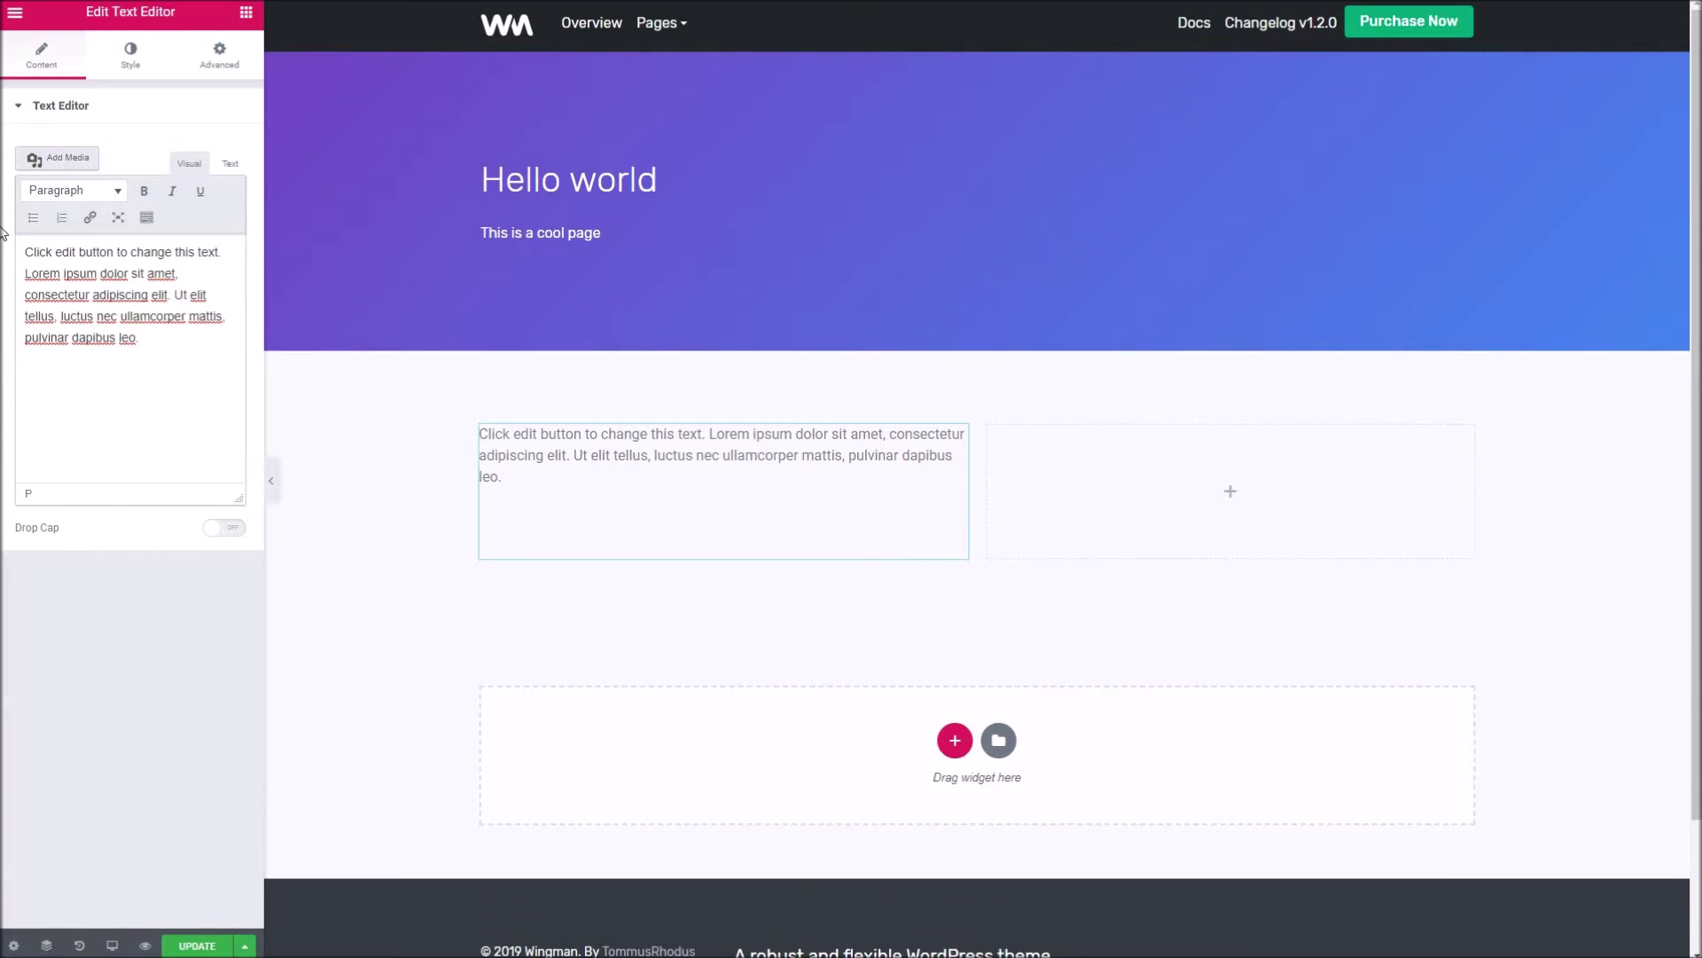
text(Click edit button to change this text. Lorem ipsum dolor sit amet, consectetur adipiscing elit. Ut elit tellus, luctus nec ullamcorper mattis, pulvinar dapibus leo.)
key(Delete)
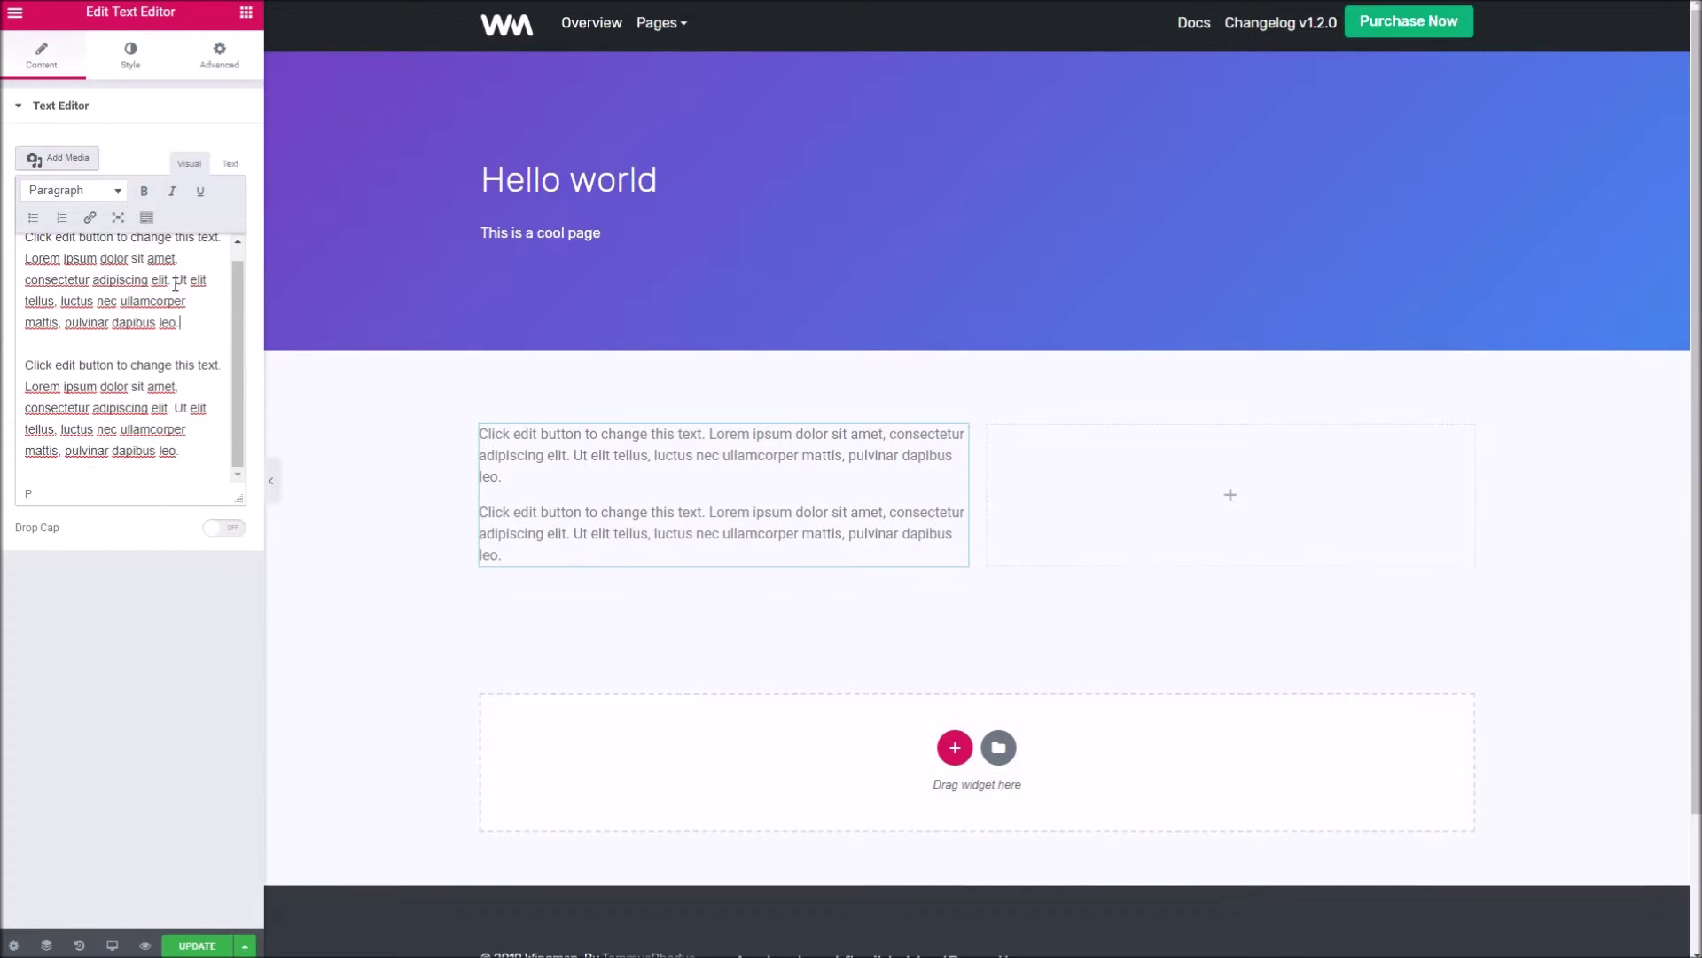
Format the text widget's first paragraph as Heading 2
triple_click(189, 339)
click(71, 190)
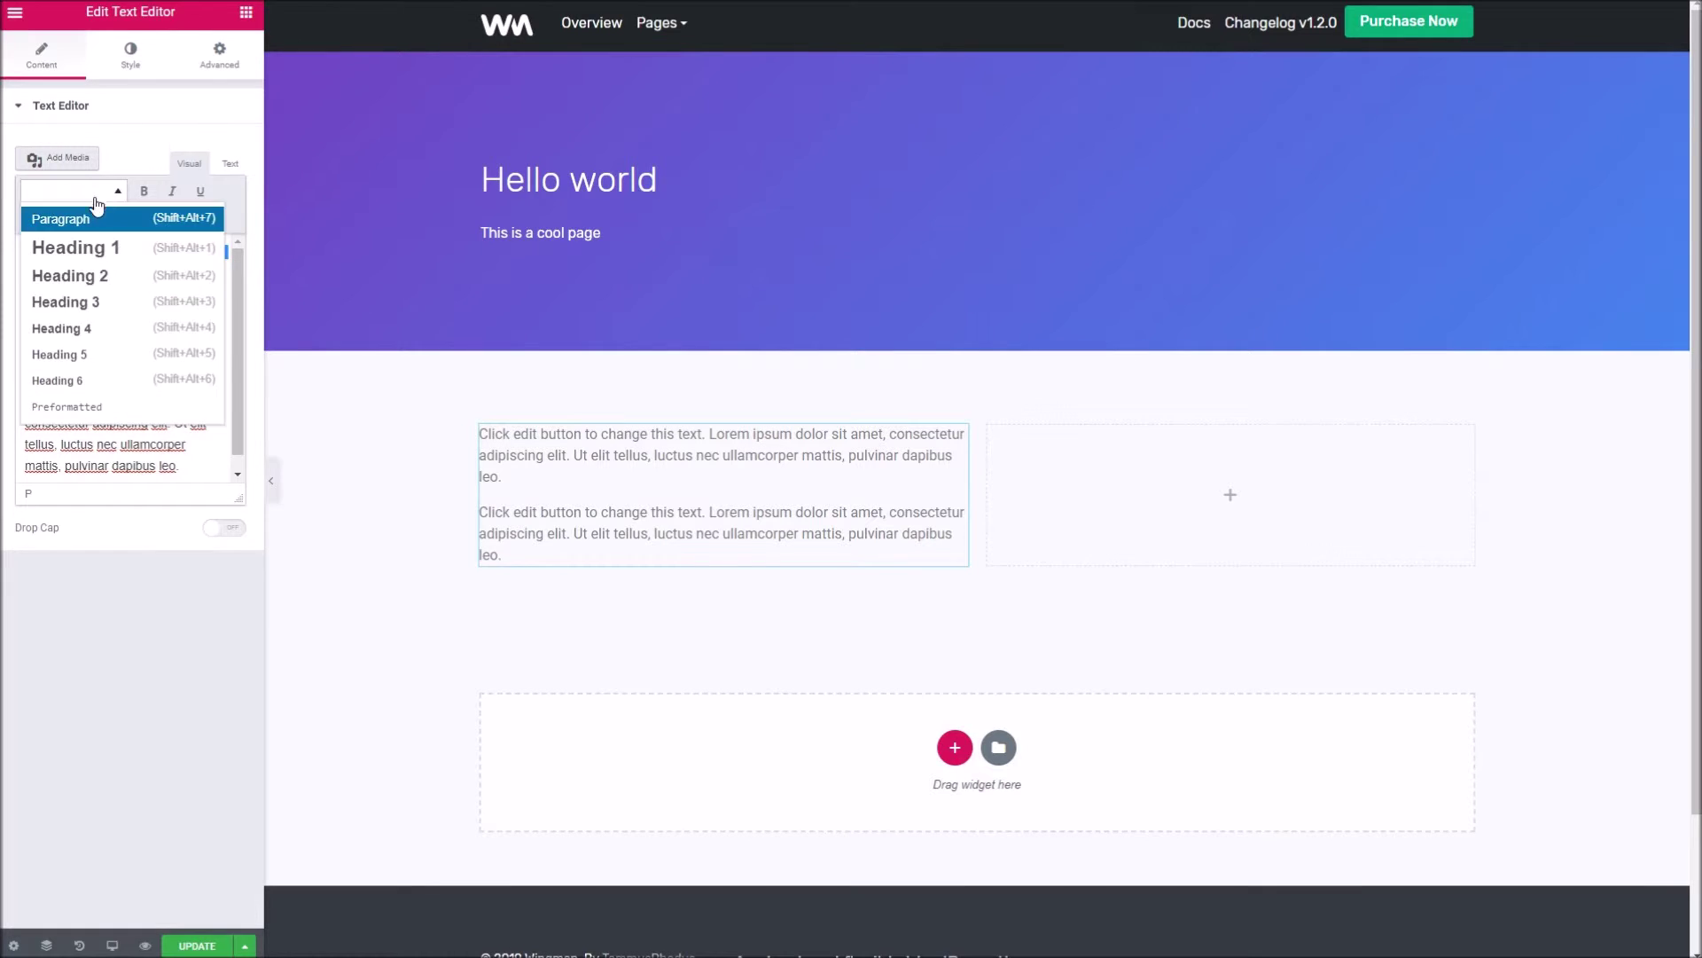
click(91, 285)
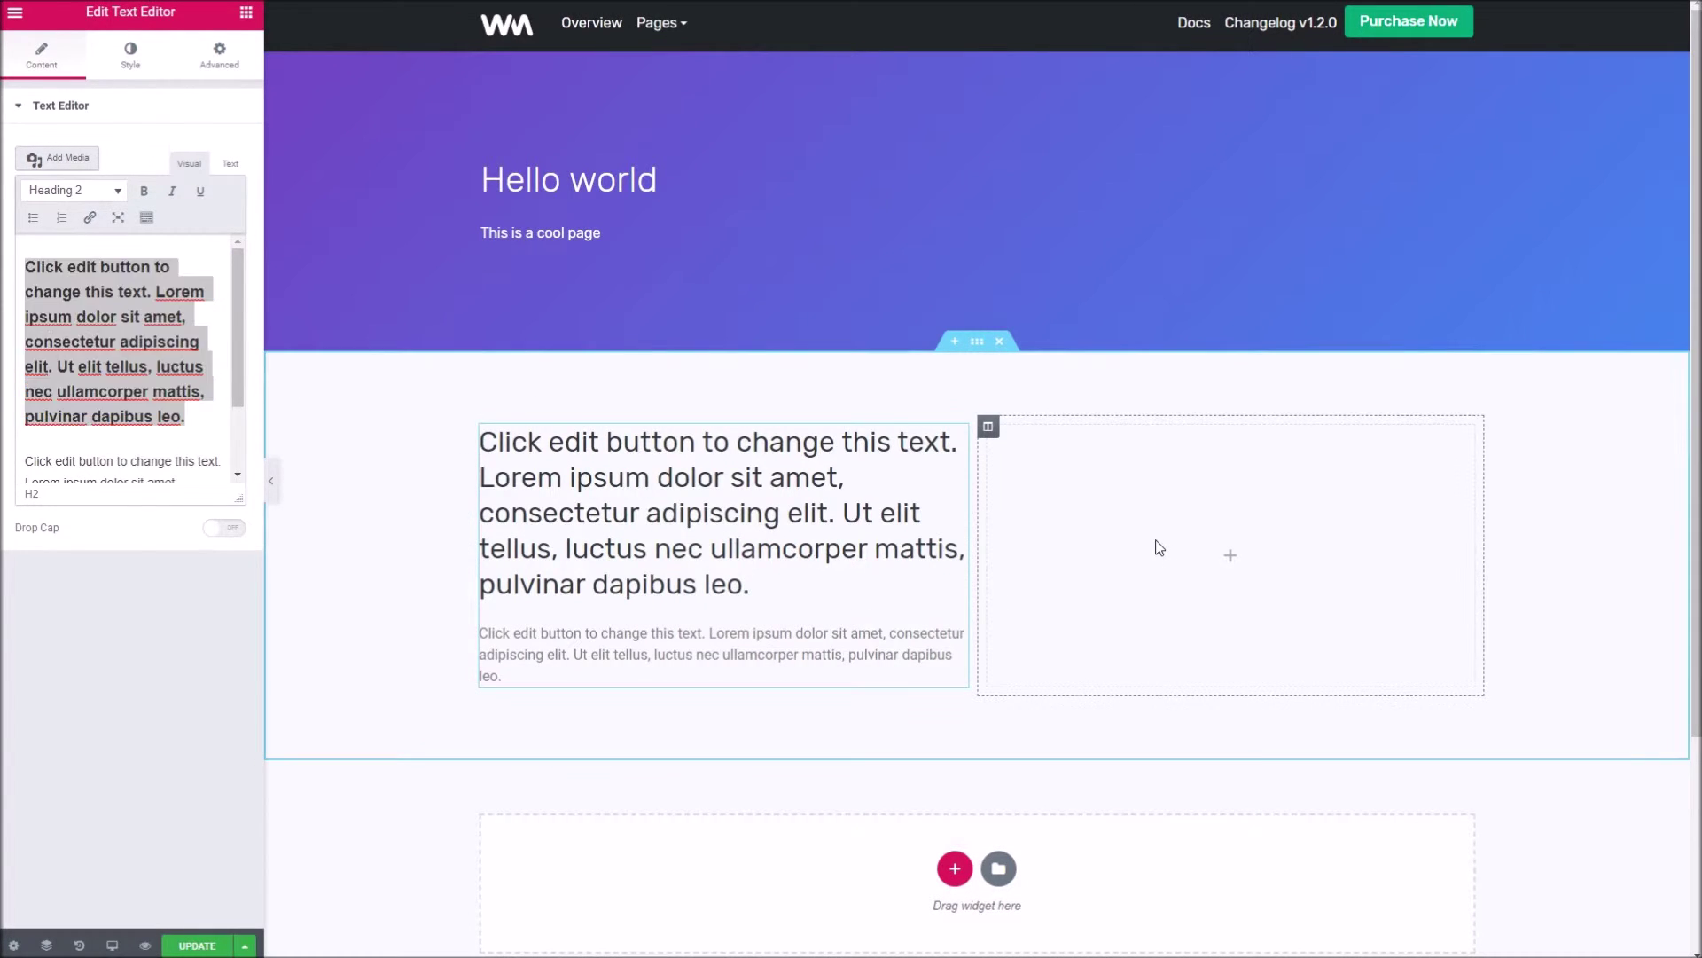
Add an Image widget with graphic-bike.png to the empty second column and make the text column slightly narrower
click(1230, 555)
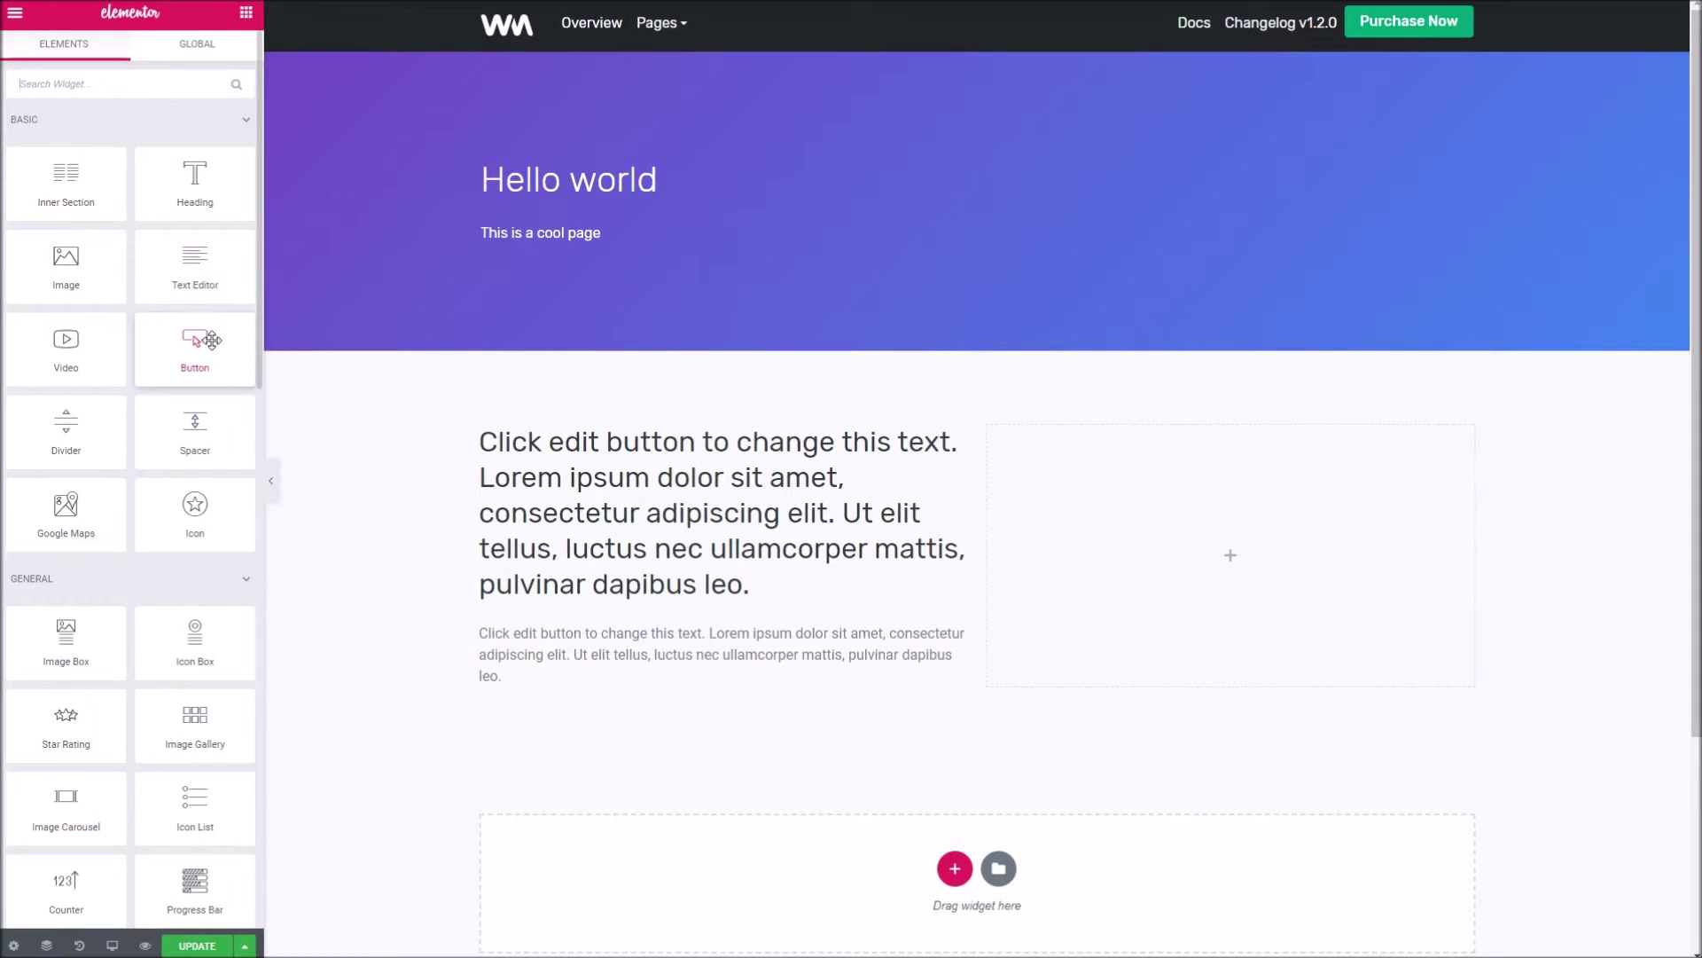
drag(65, 262, 1116, 545)
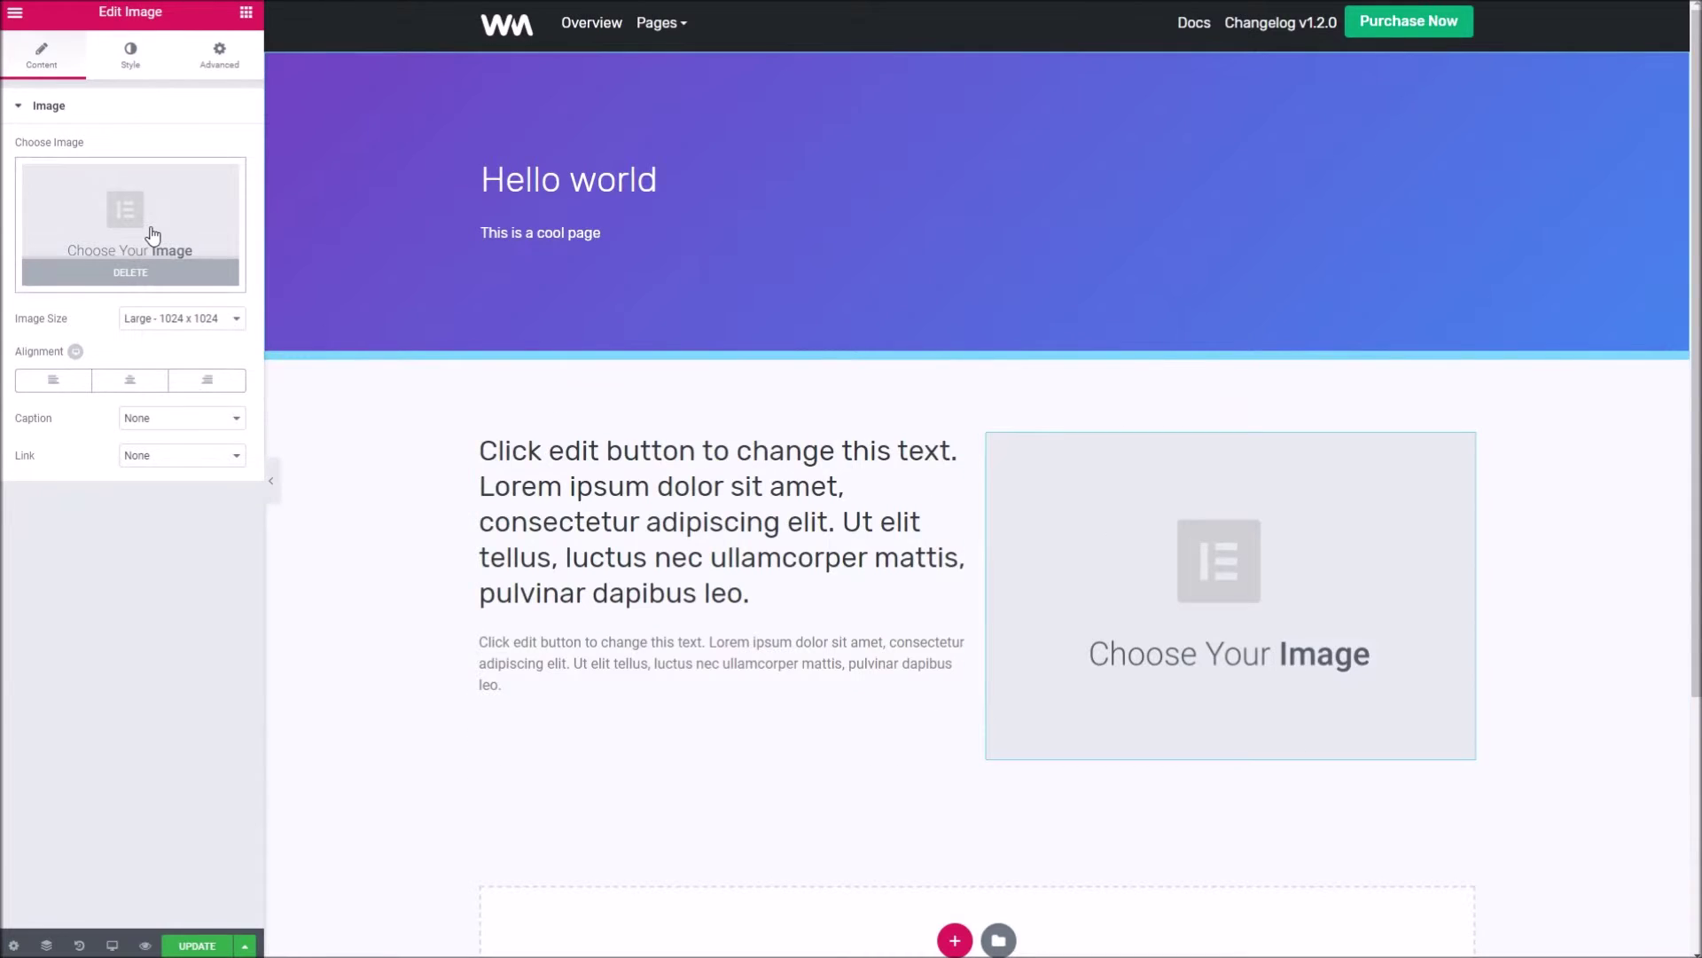
click(148, 228)
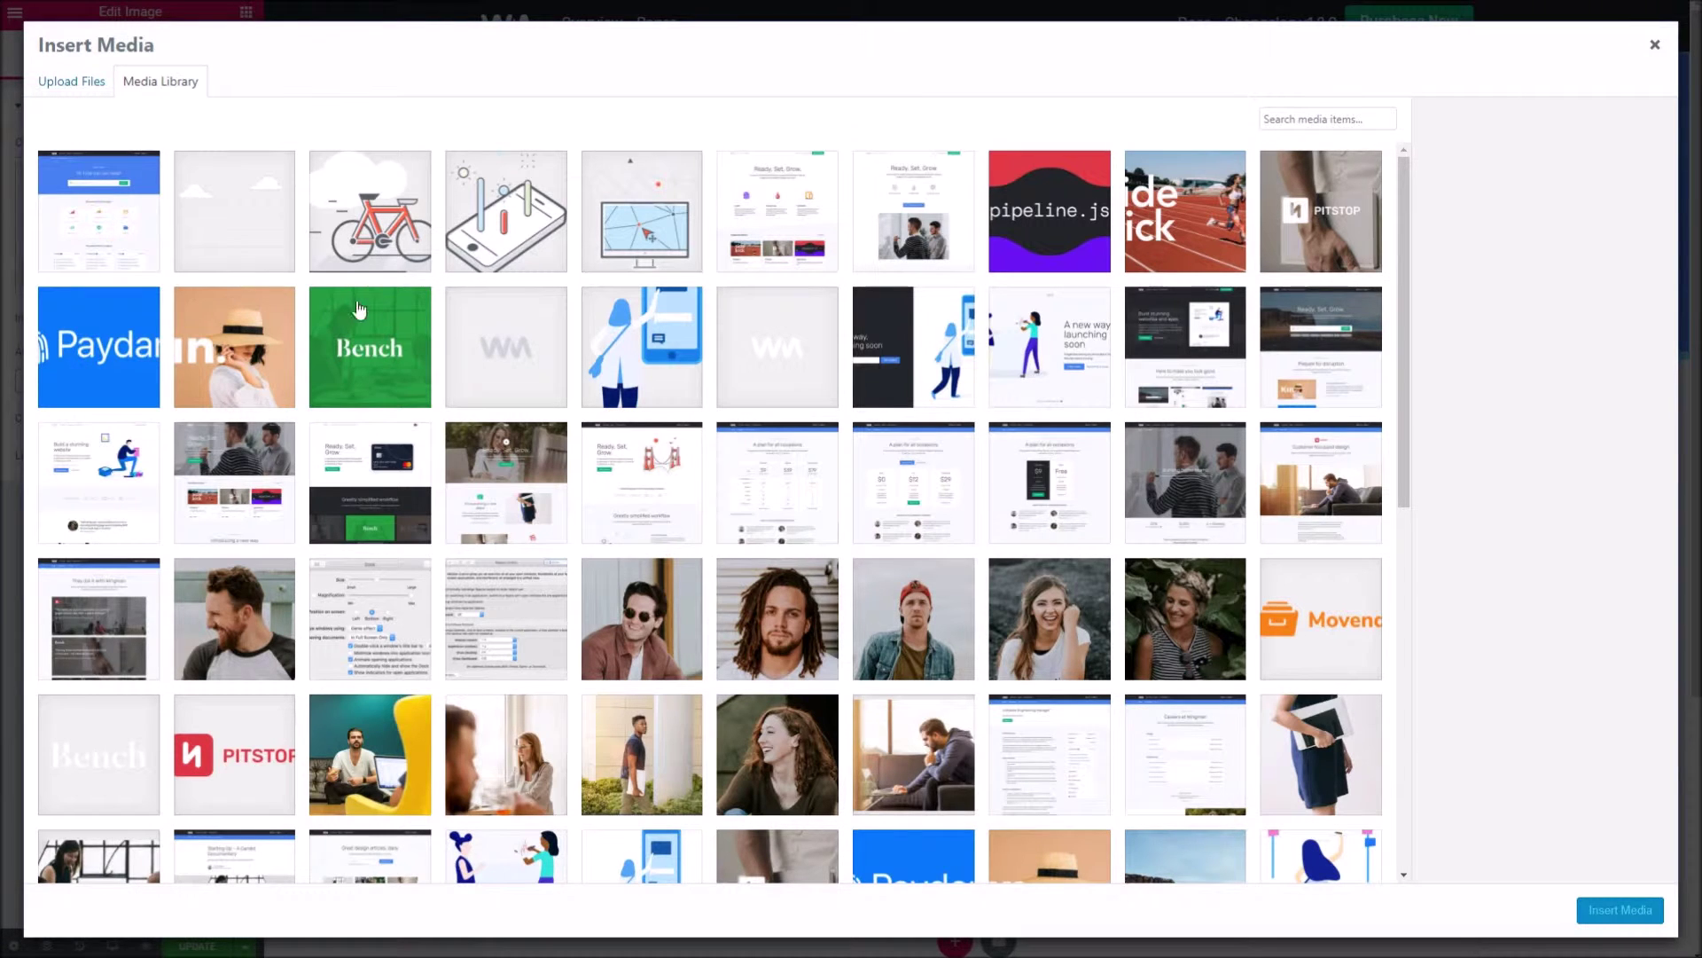
click(379, 238)
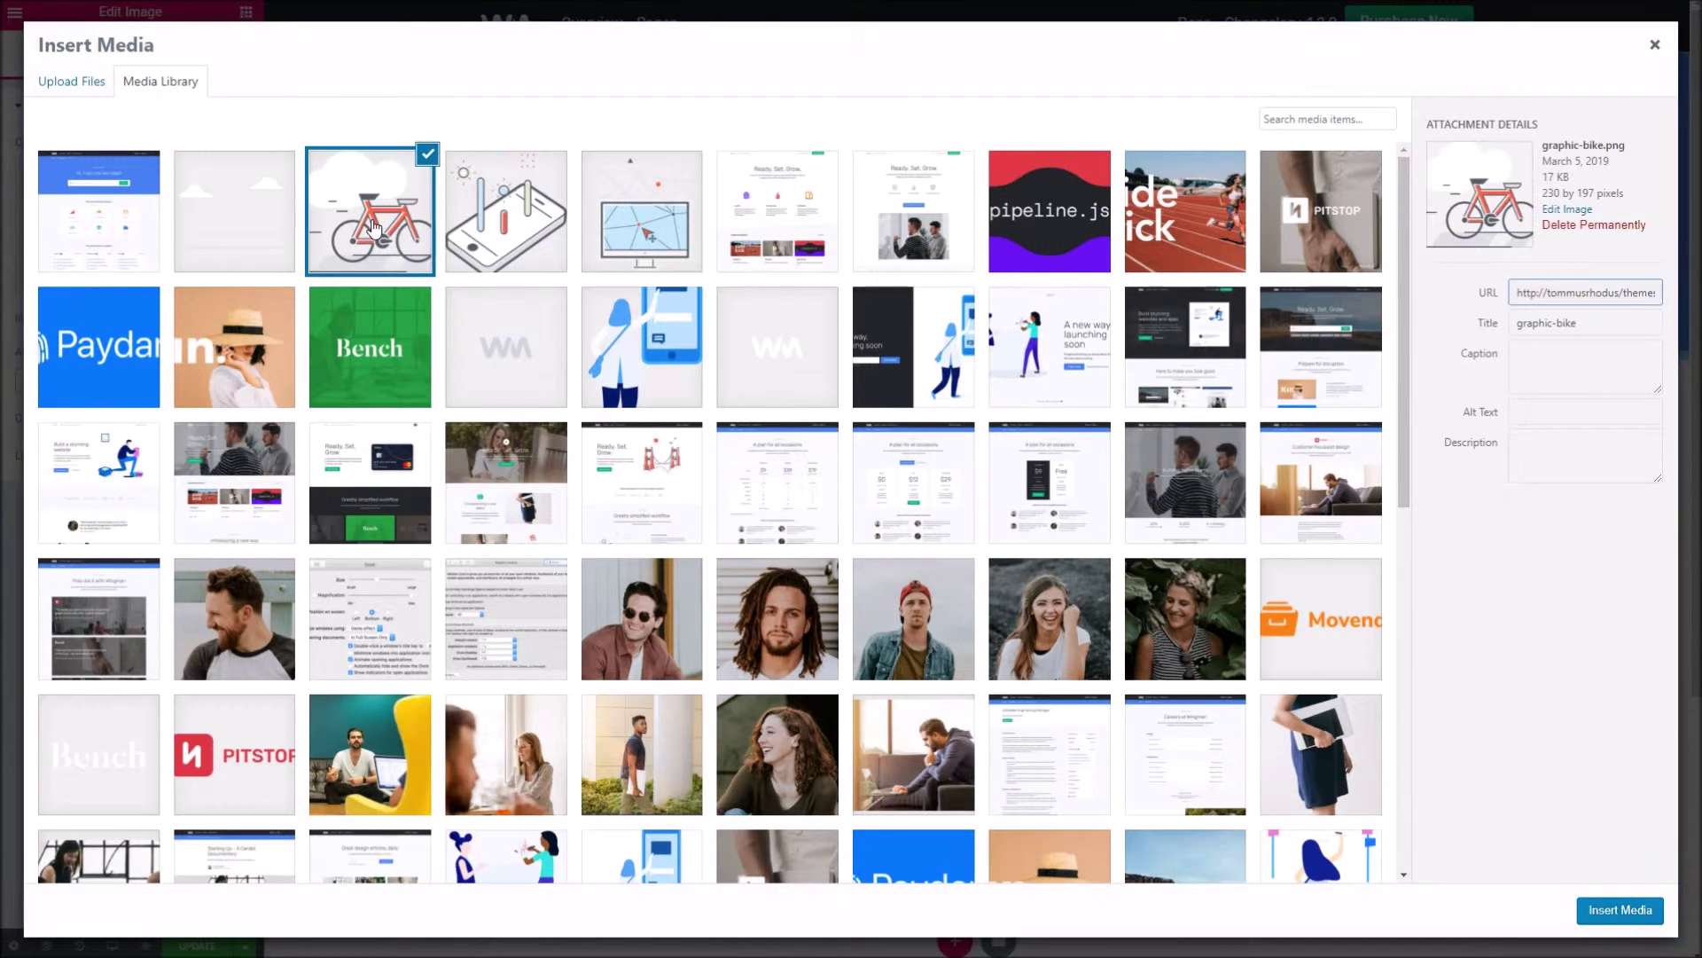
click(1635, 909)
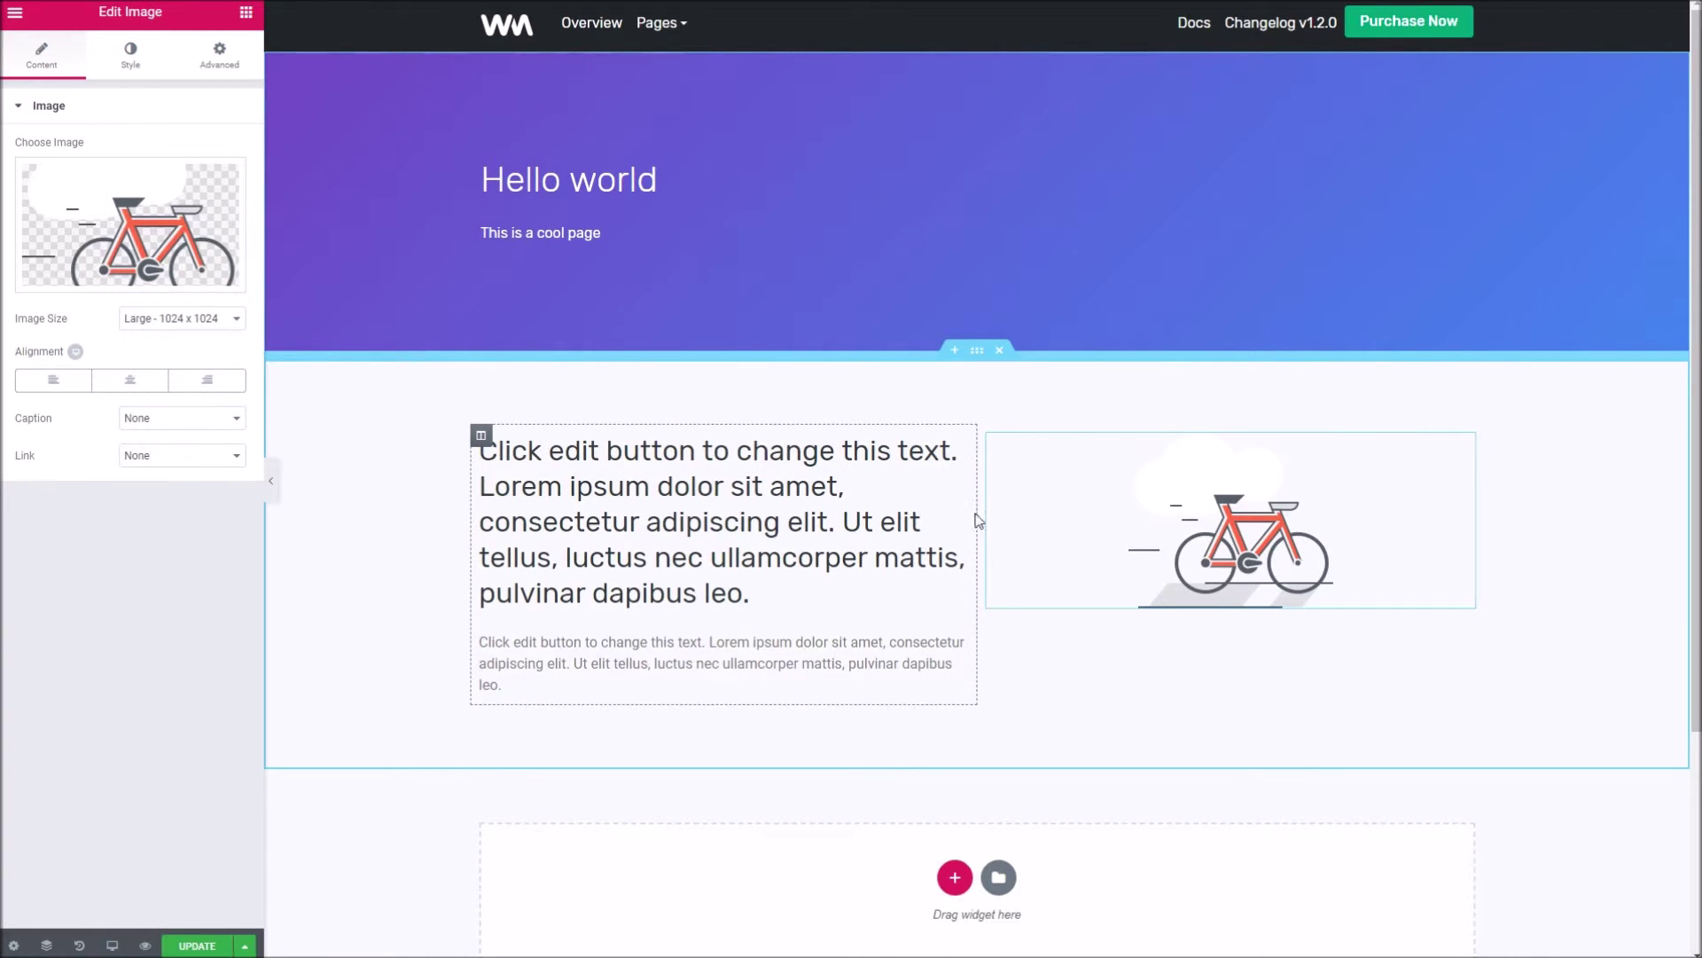
mouse_move(978, 527)
mouse_down()
mouse_move(700, 525)
mouse_move(1144, 529)
mouse_move(829, 524)
mouse_move(983, 531)
mouse_move(959, 530)
mouse_up()
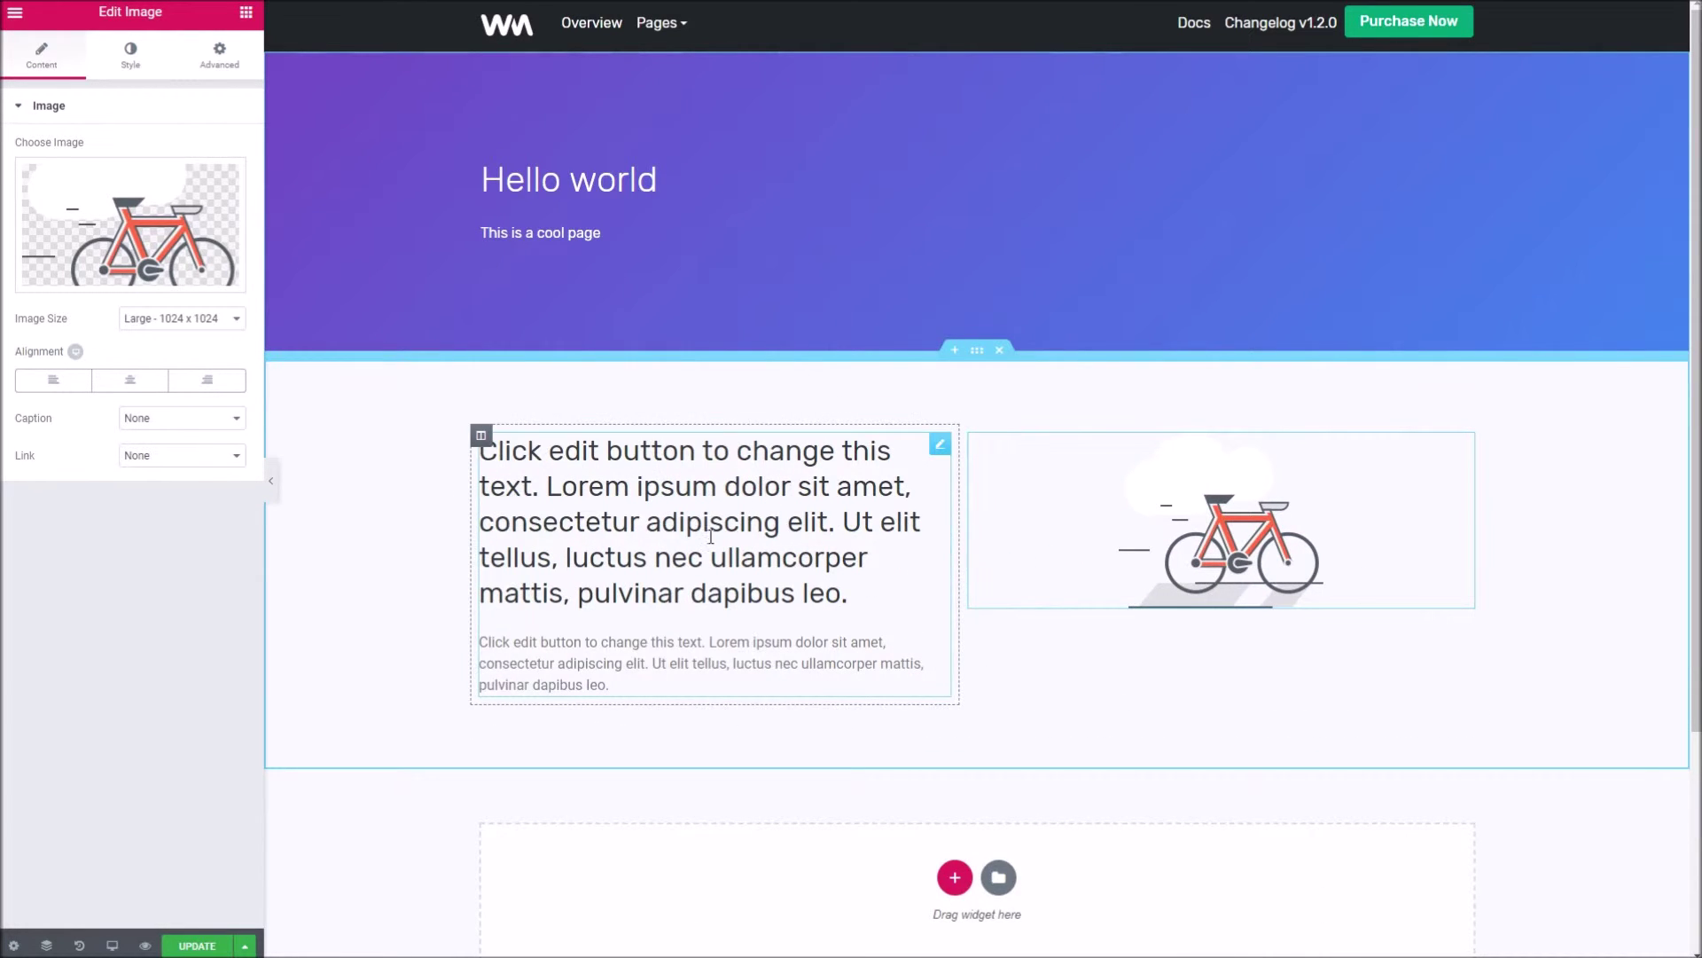
Add a single-column section below the text-and-image section and set its content width to Full Width
scroll(798, 476, down, 2)
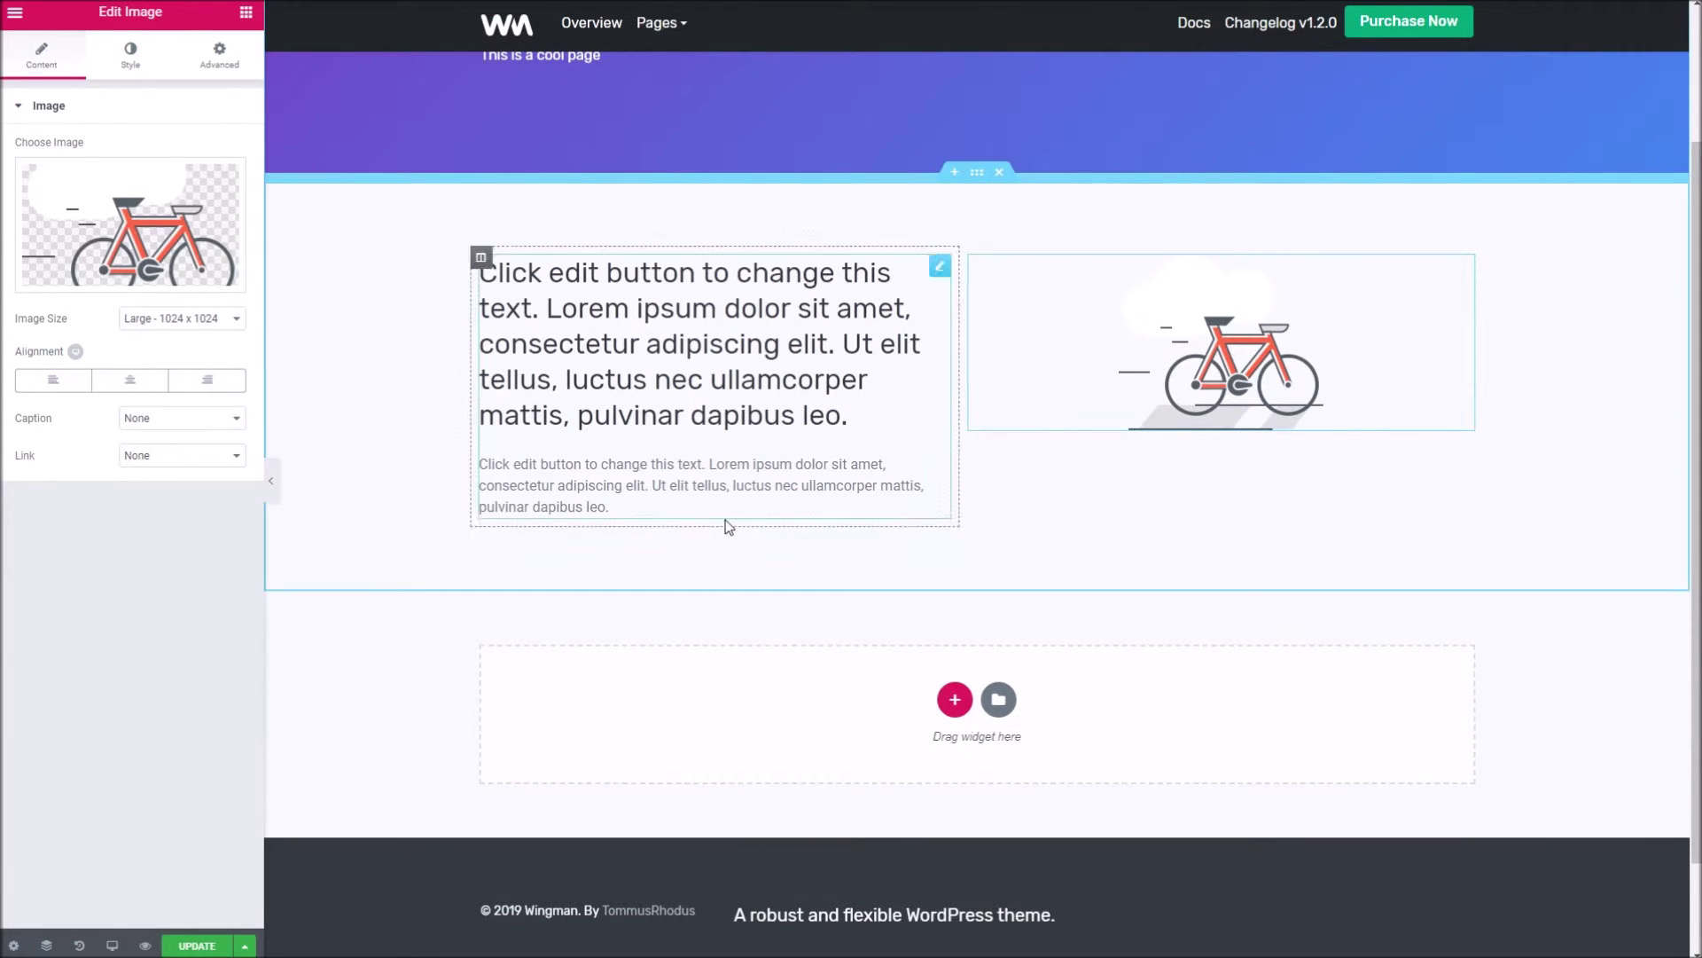
click(955, 700)
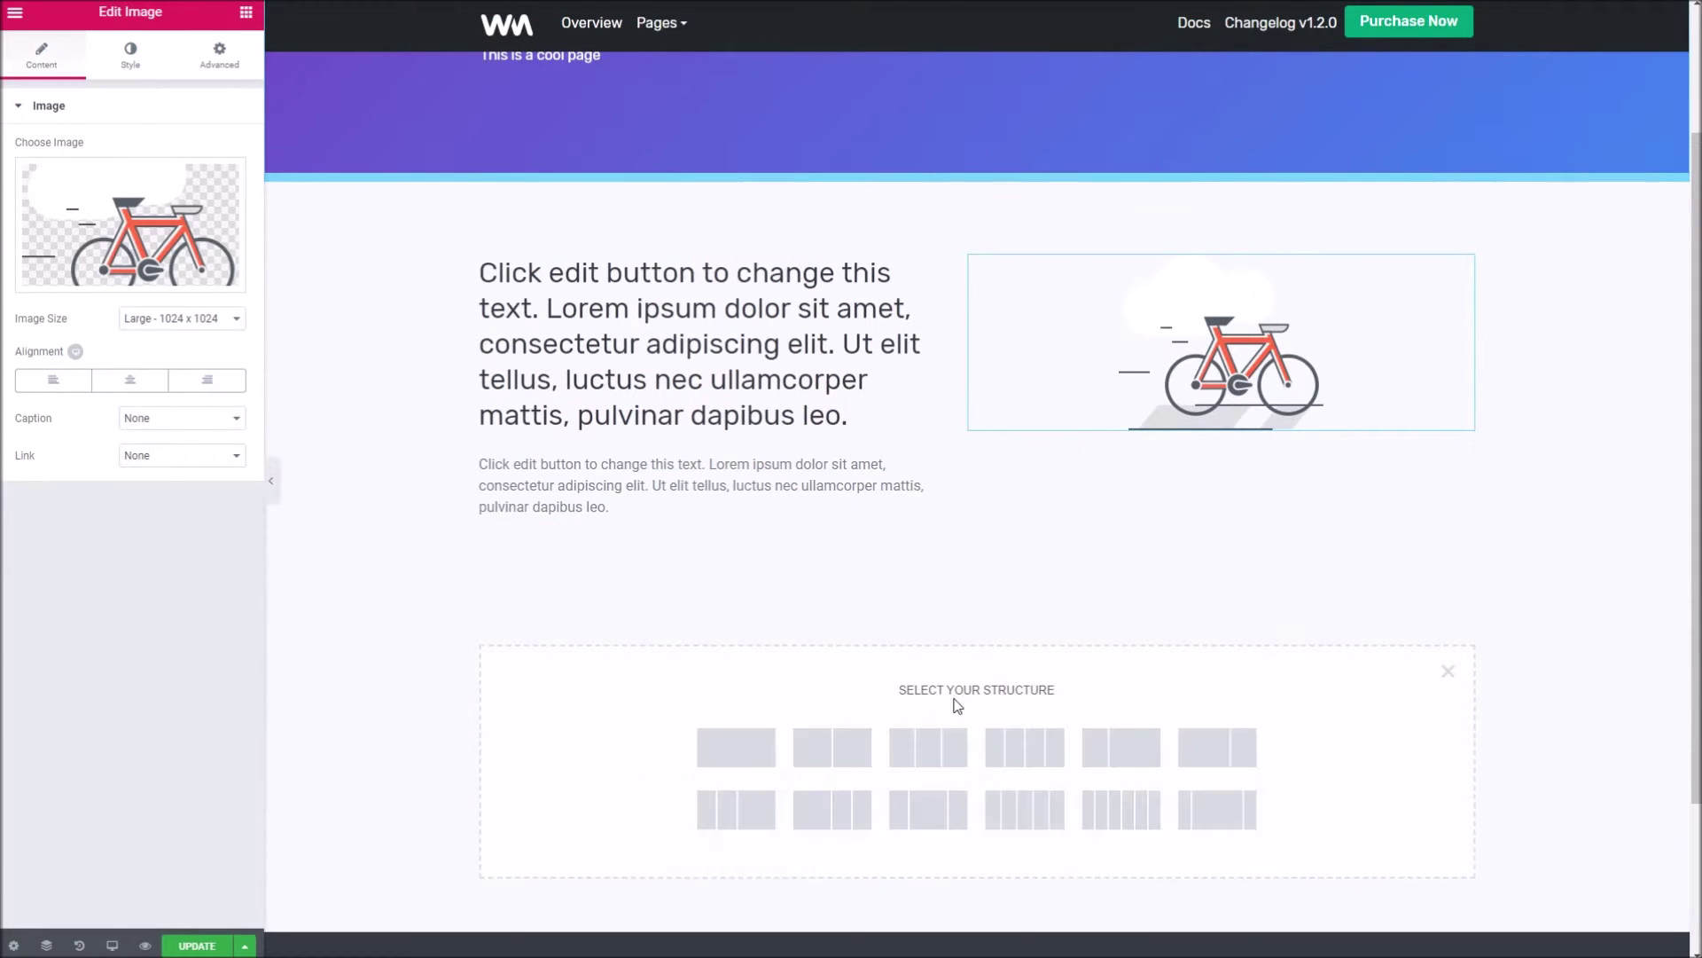
click(750, 748)
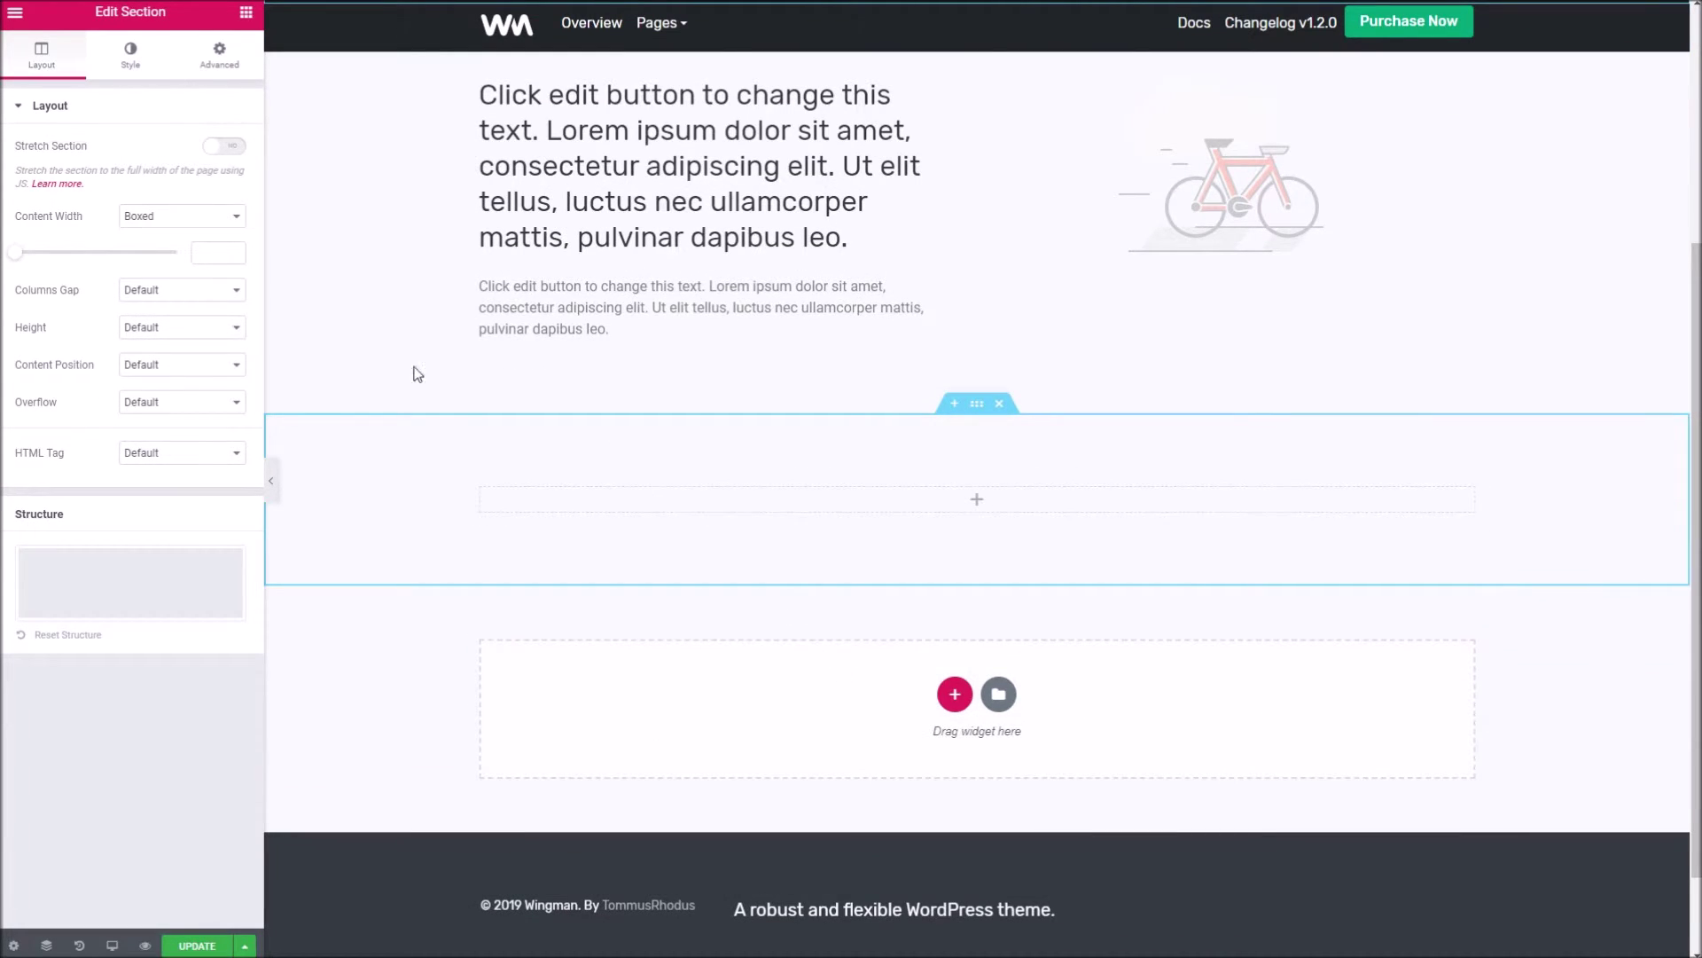
click(165, 218)
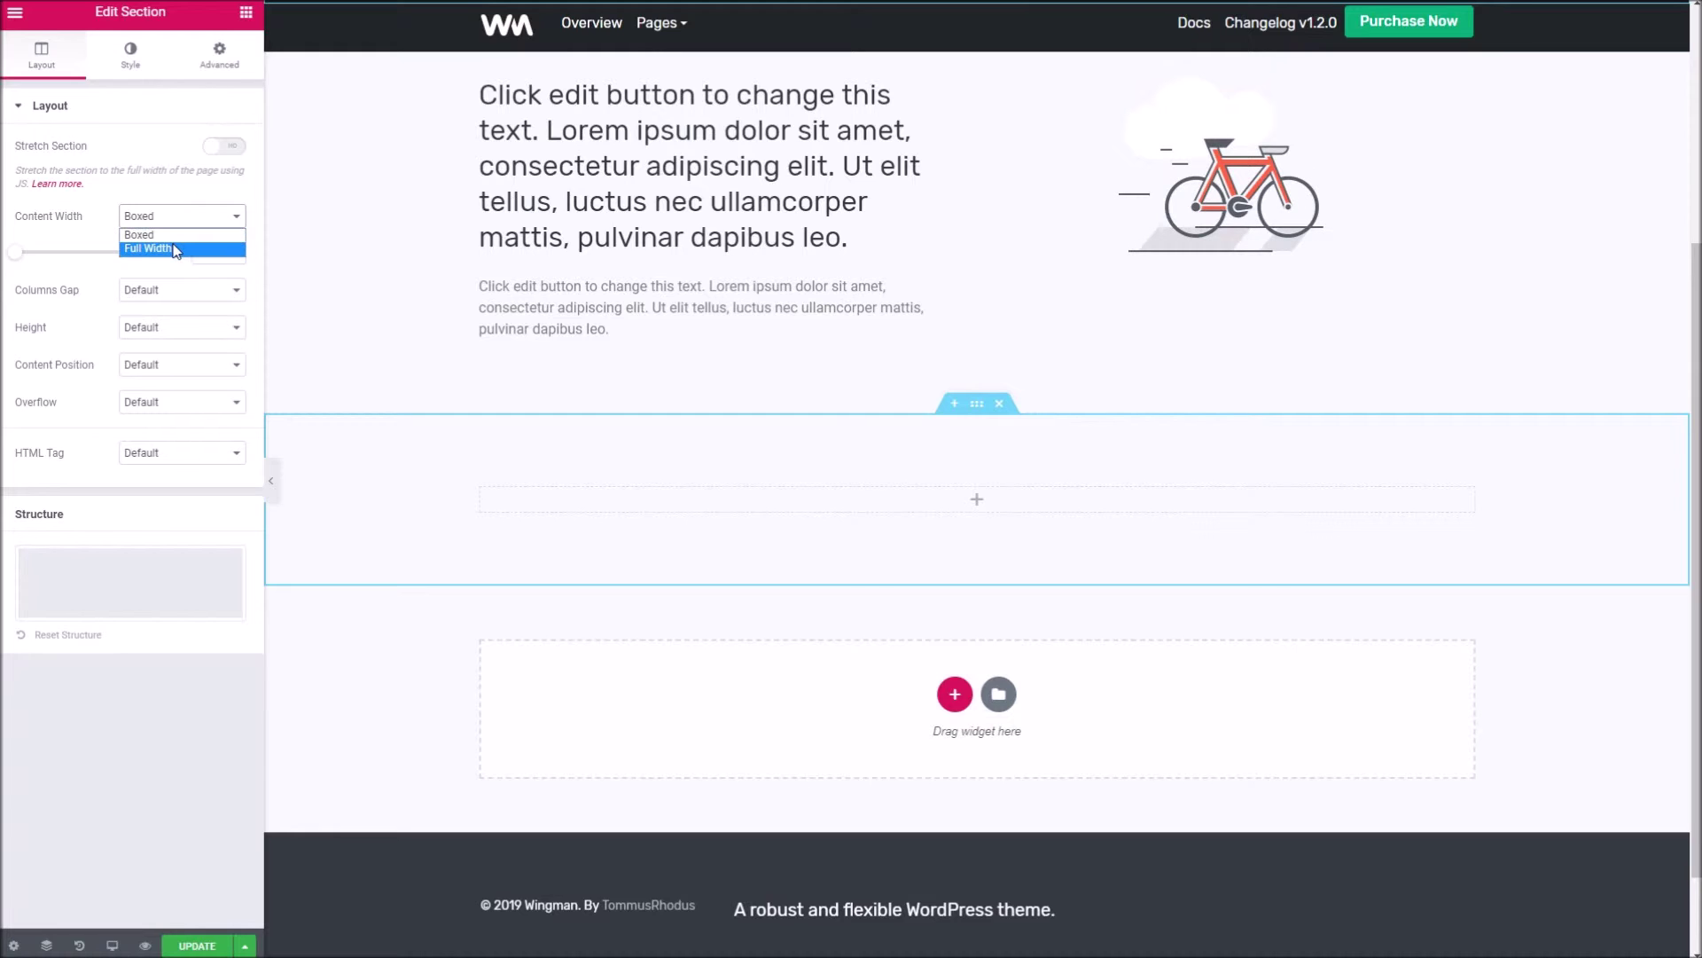
click(163, 251)
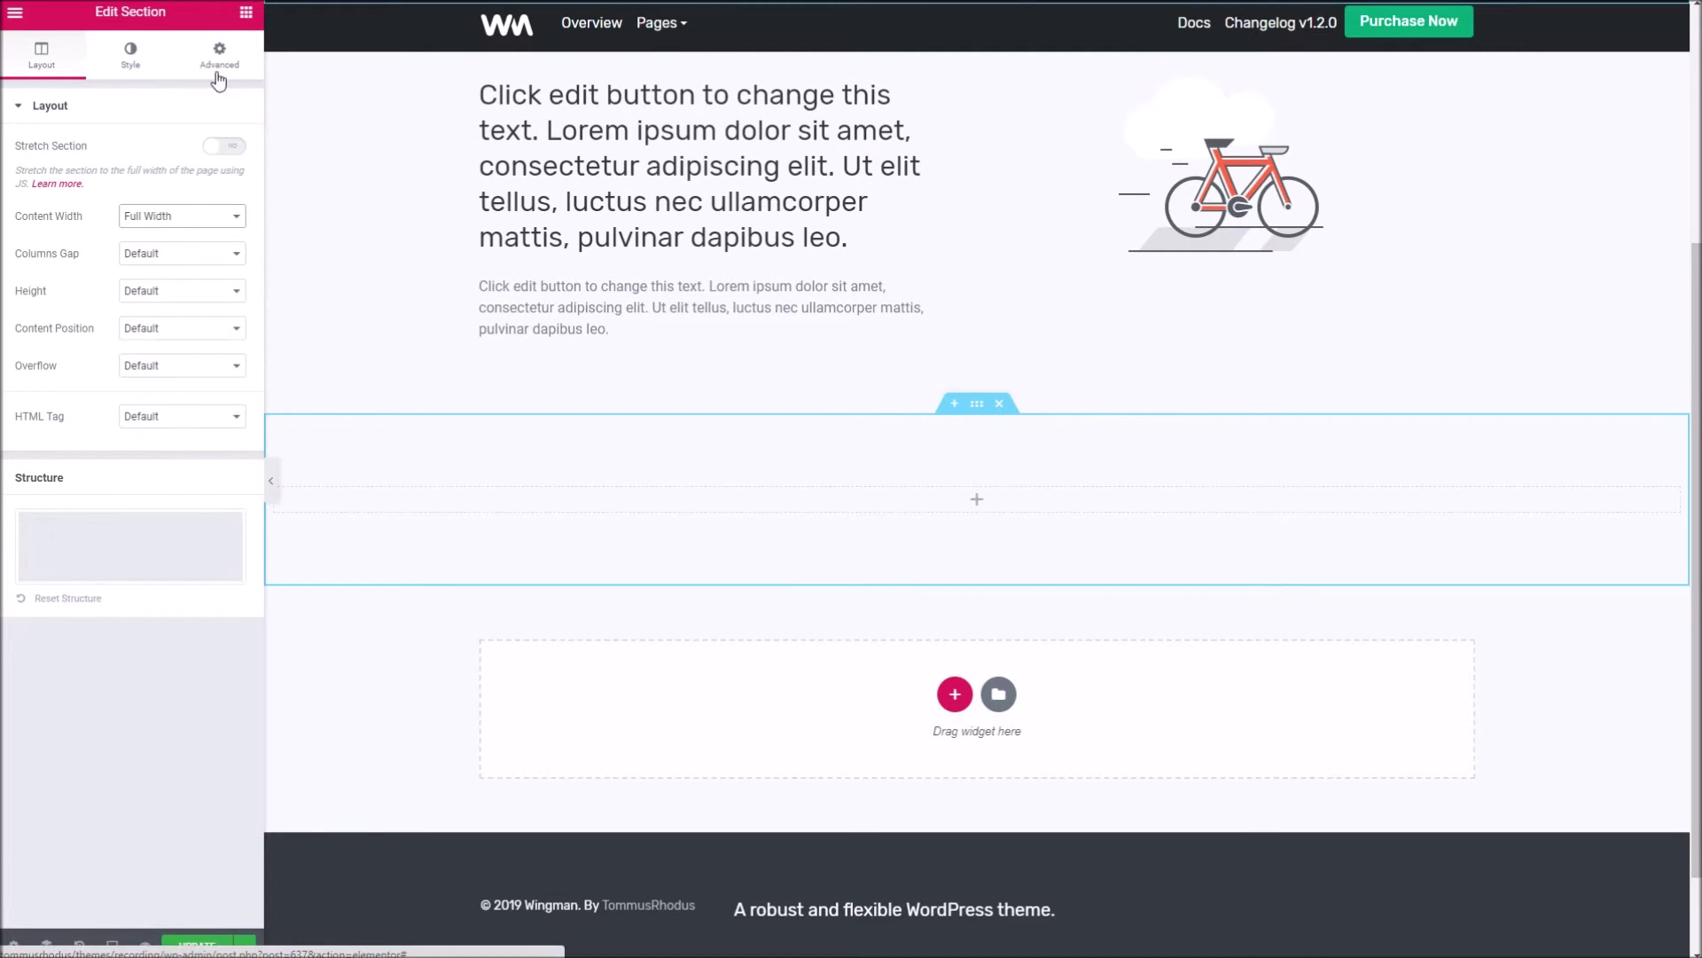
Give the new full-width section the CSS class bg-gradient
click(978, 405)
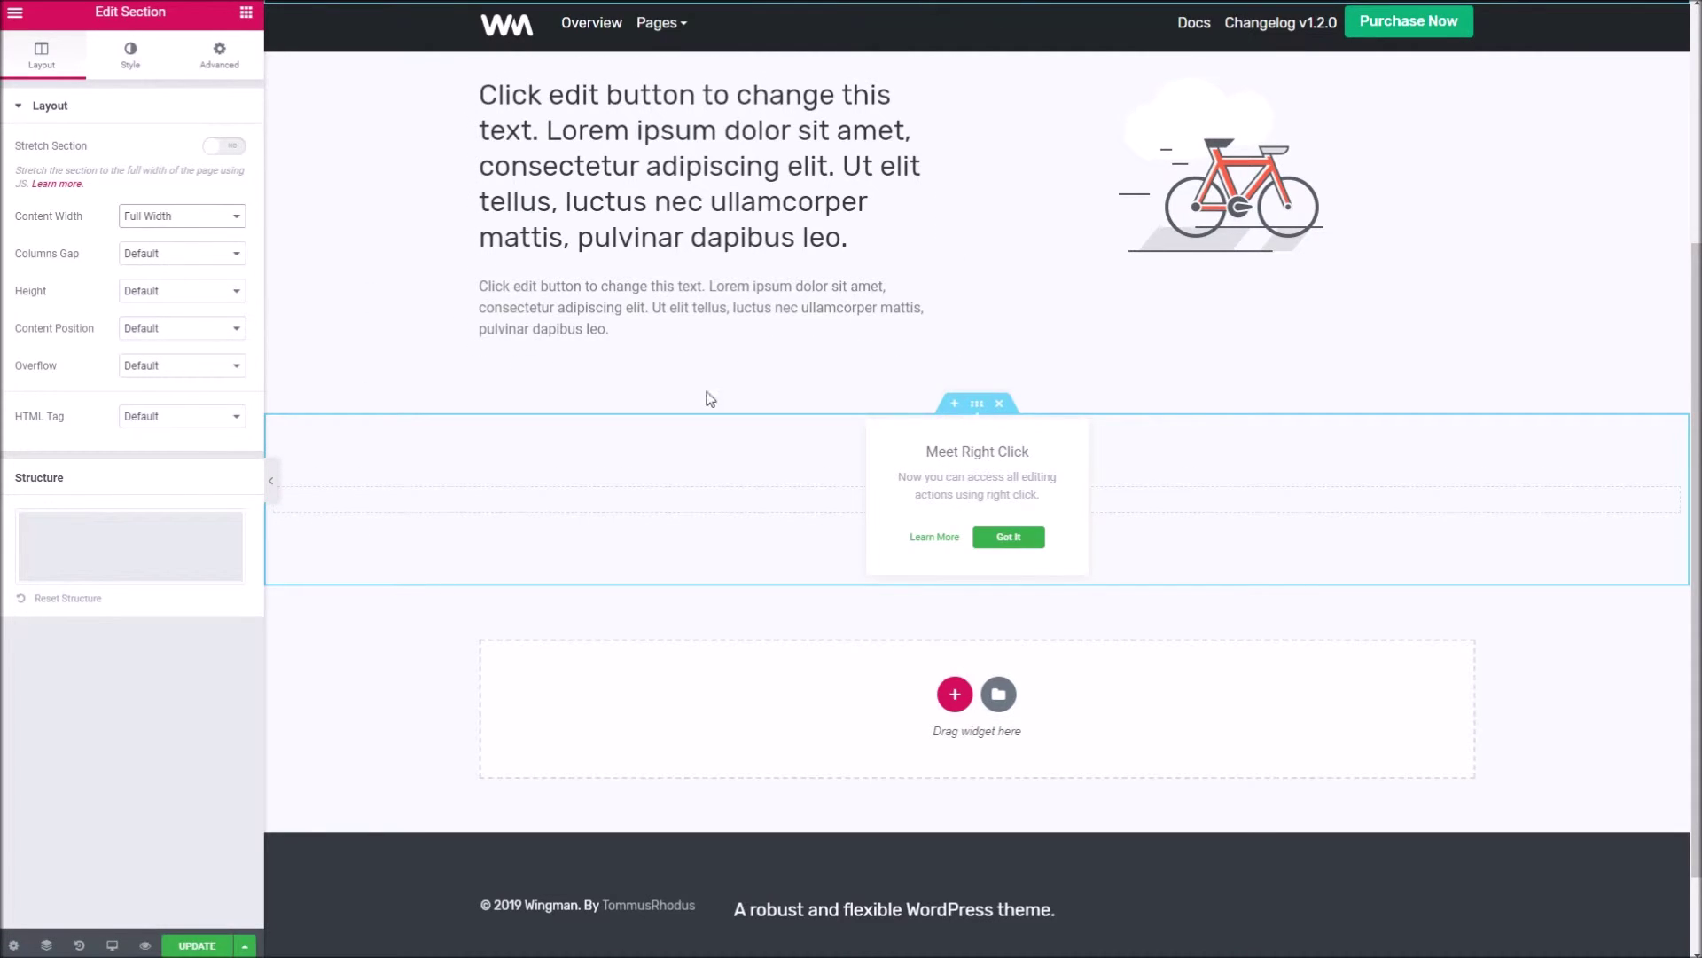
click(208, 69)
click(151, 371)
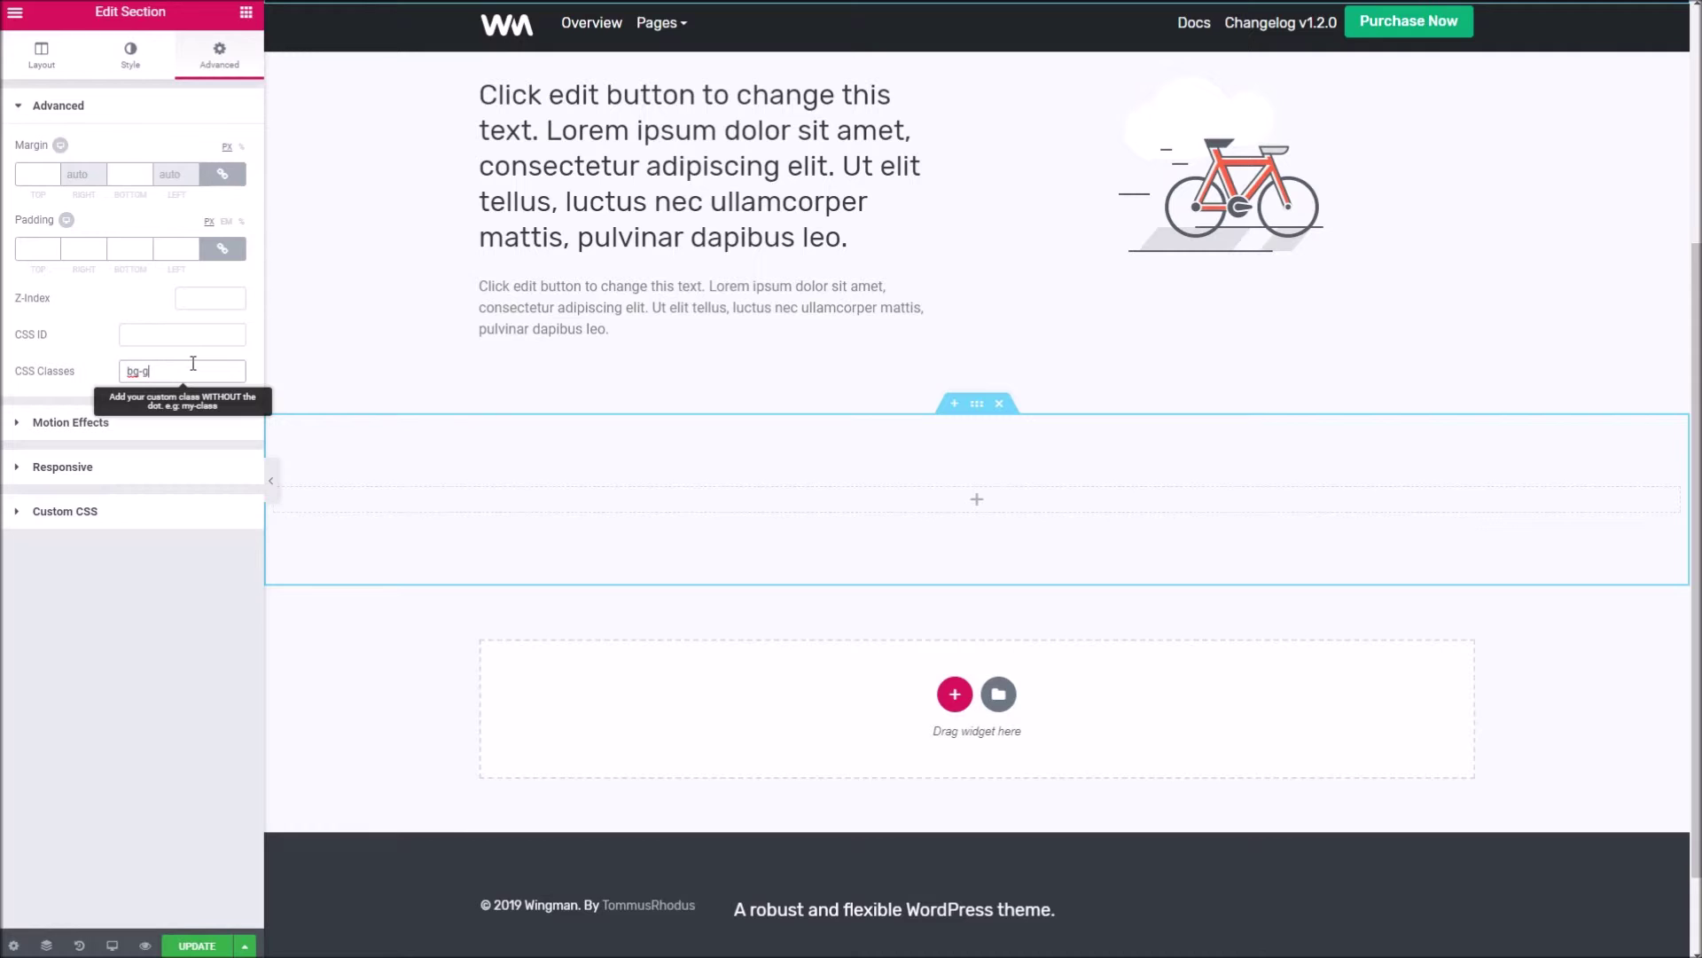
text(bg-gradient)
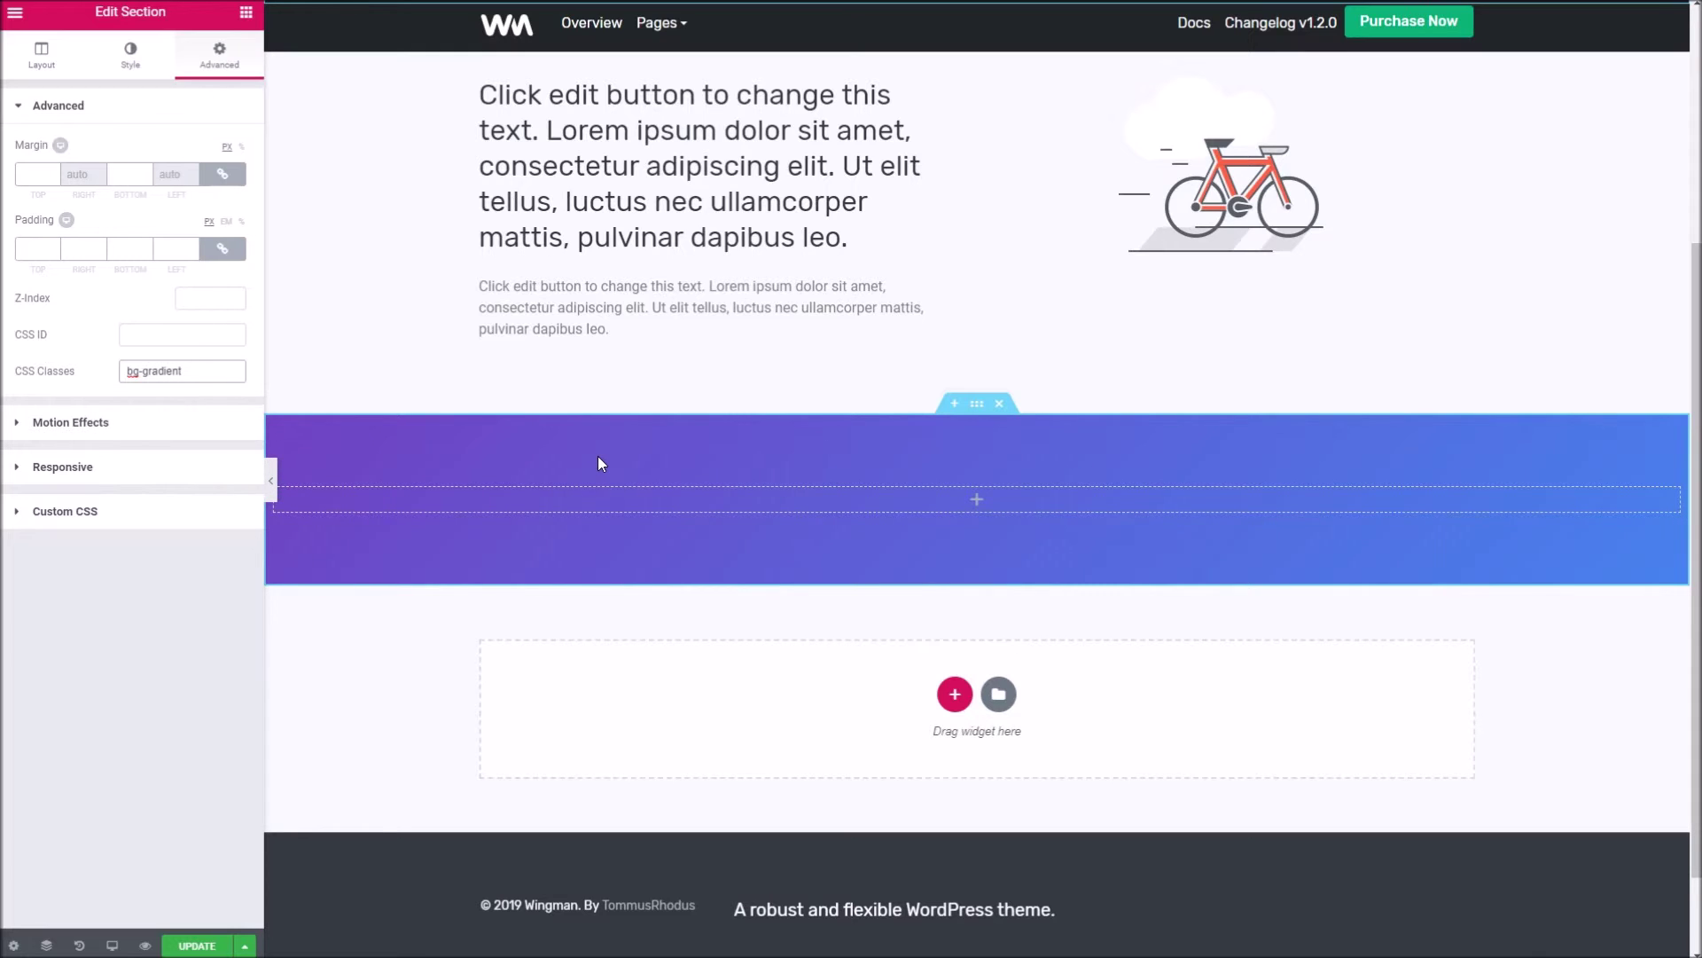
Duplicate the empty gradient section directly below itself
drag(203, 367, 110, 380)
right_click(979, 410)
click(1013, 486)
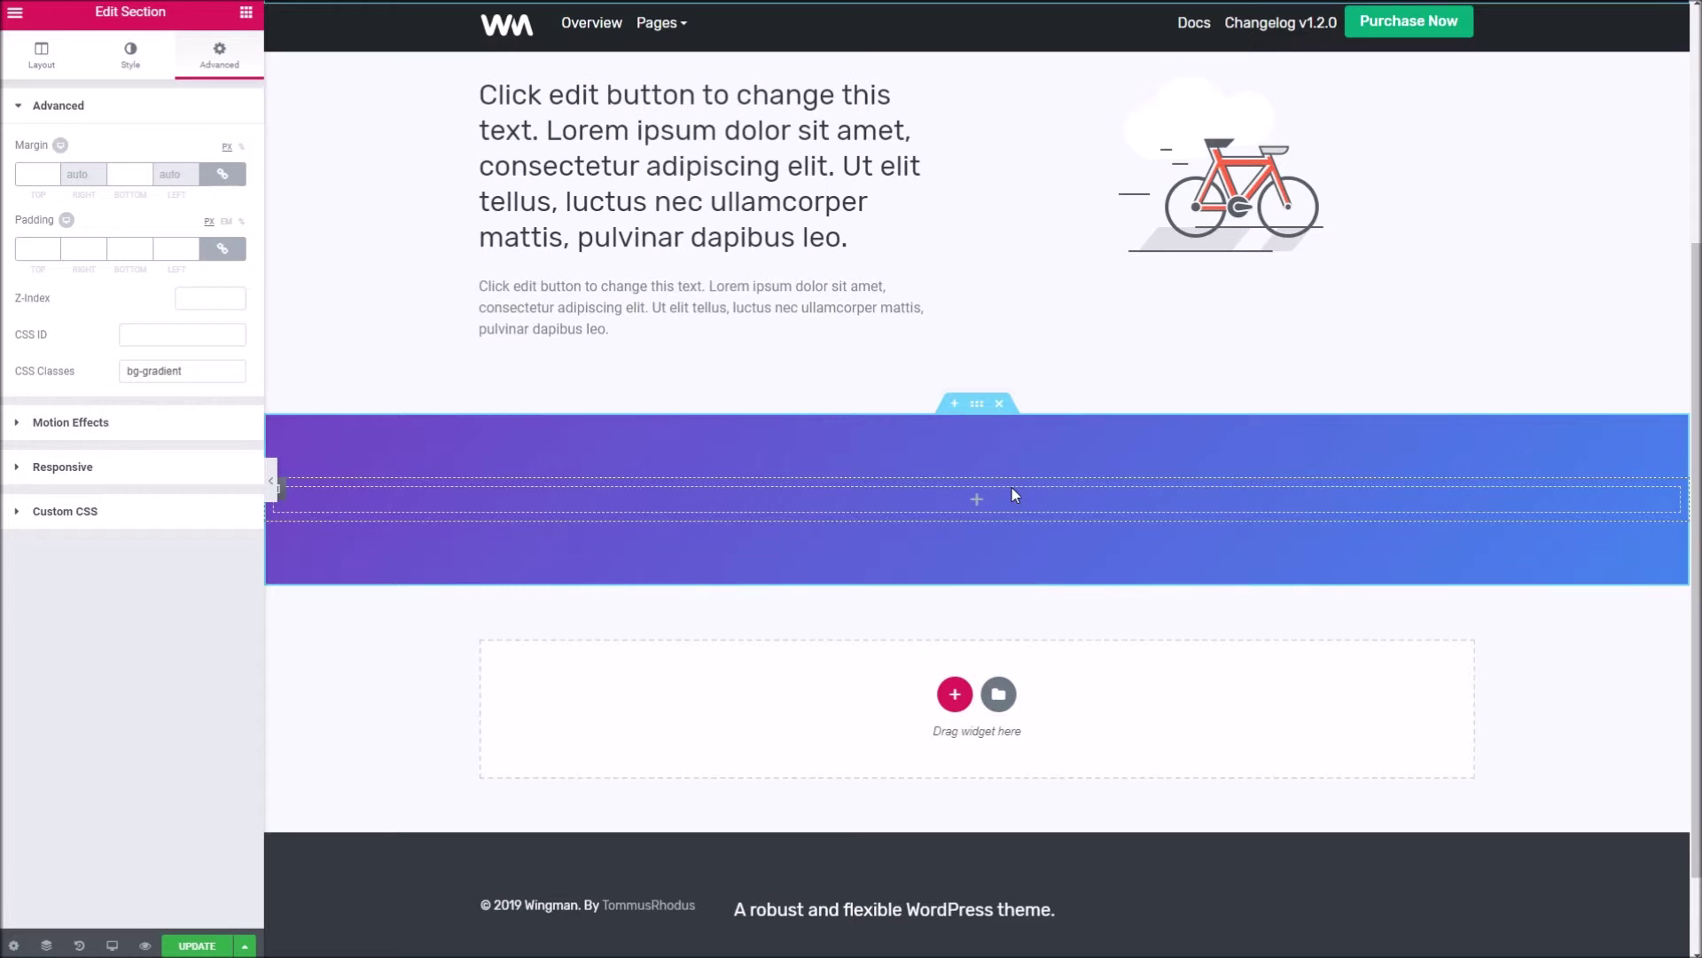
right_click(960, 444)
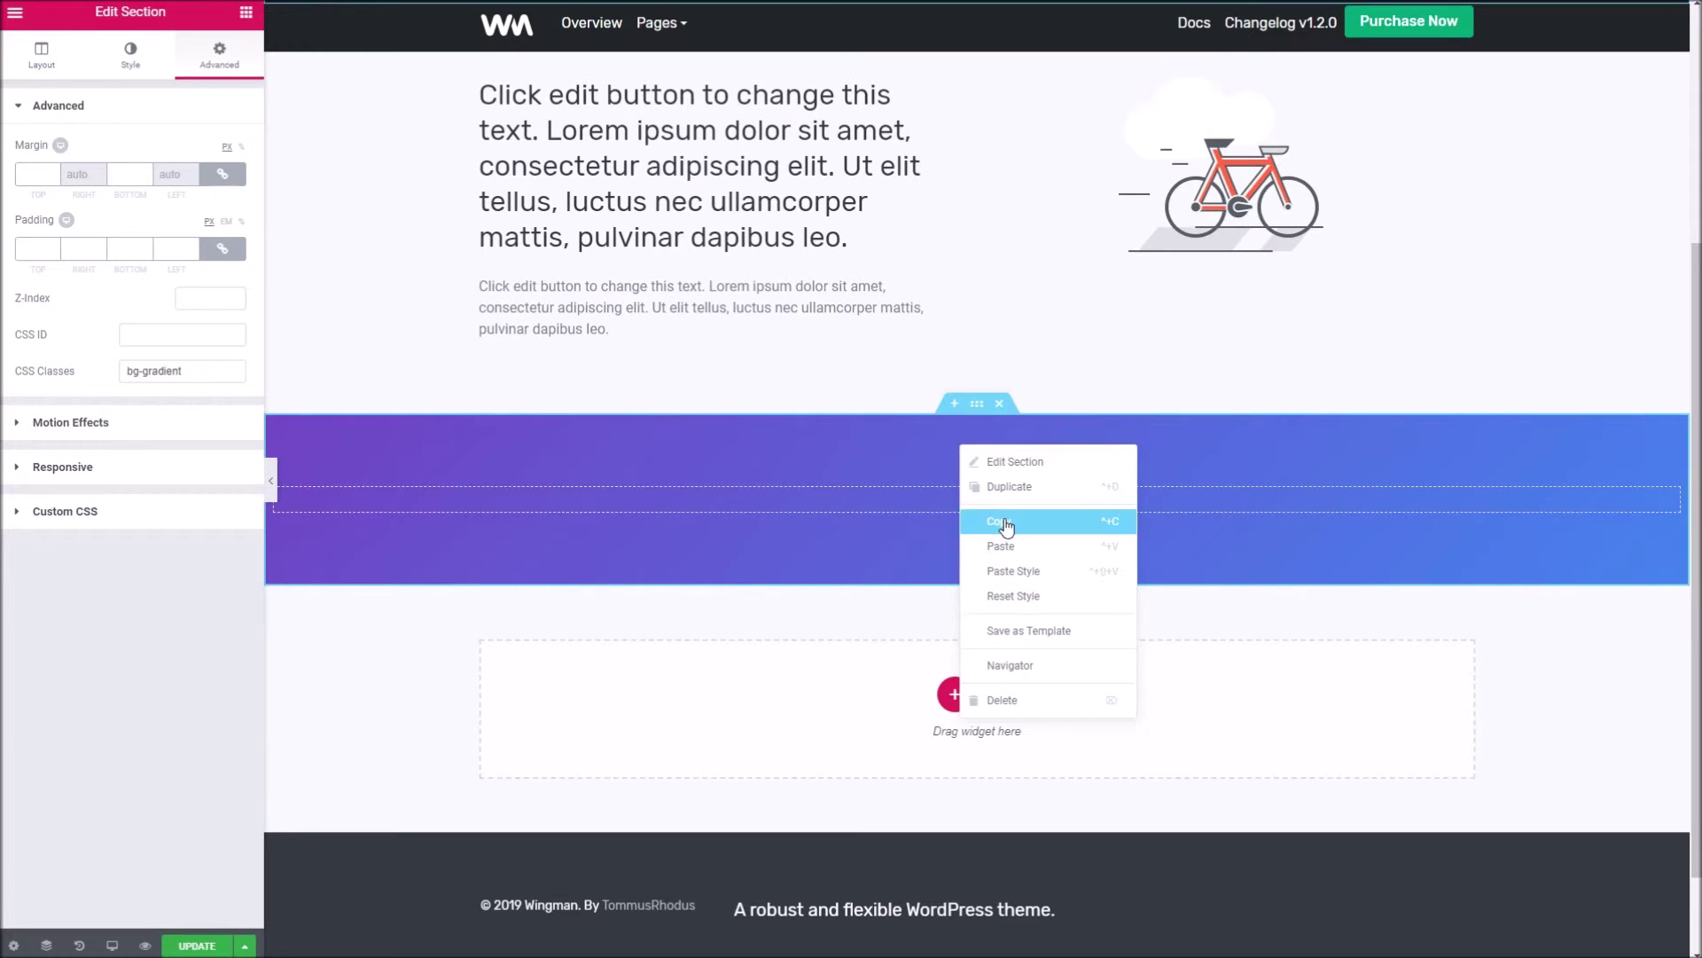
click(1012, 488)
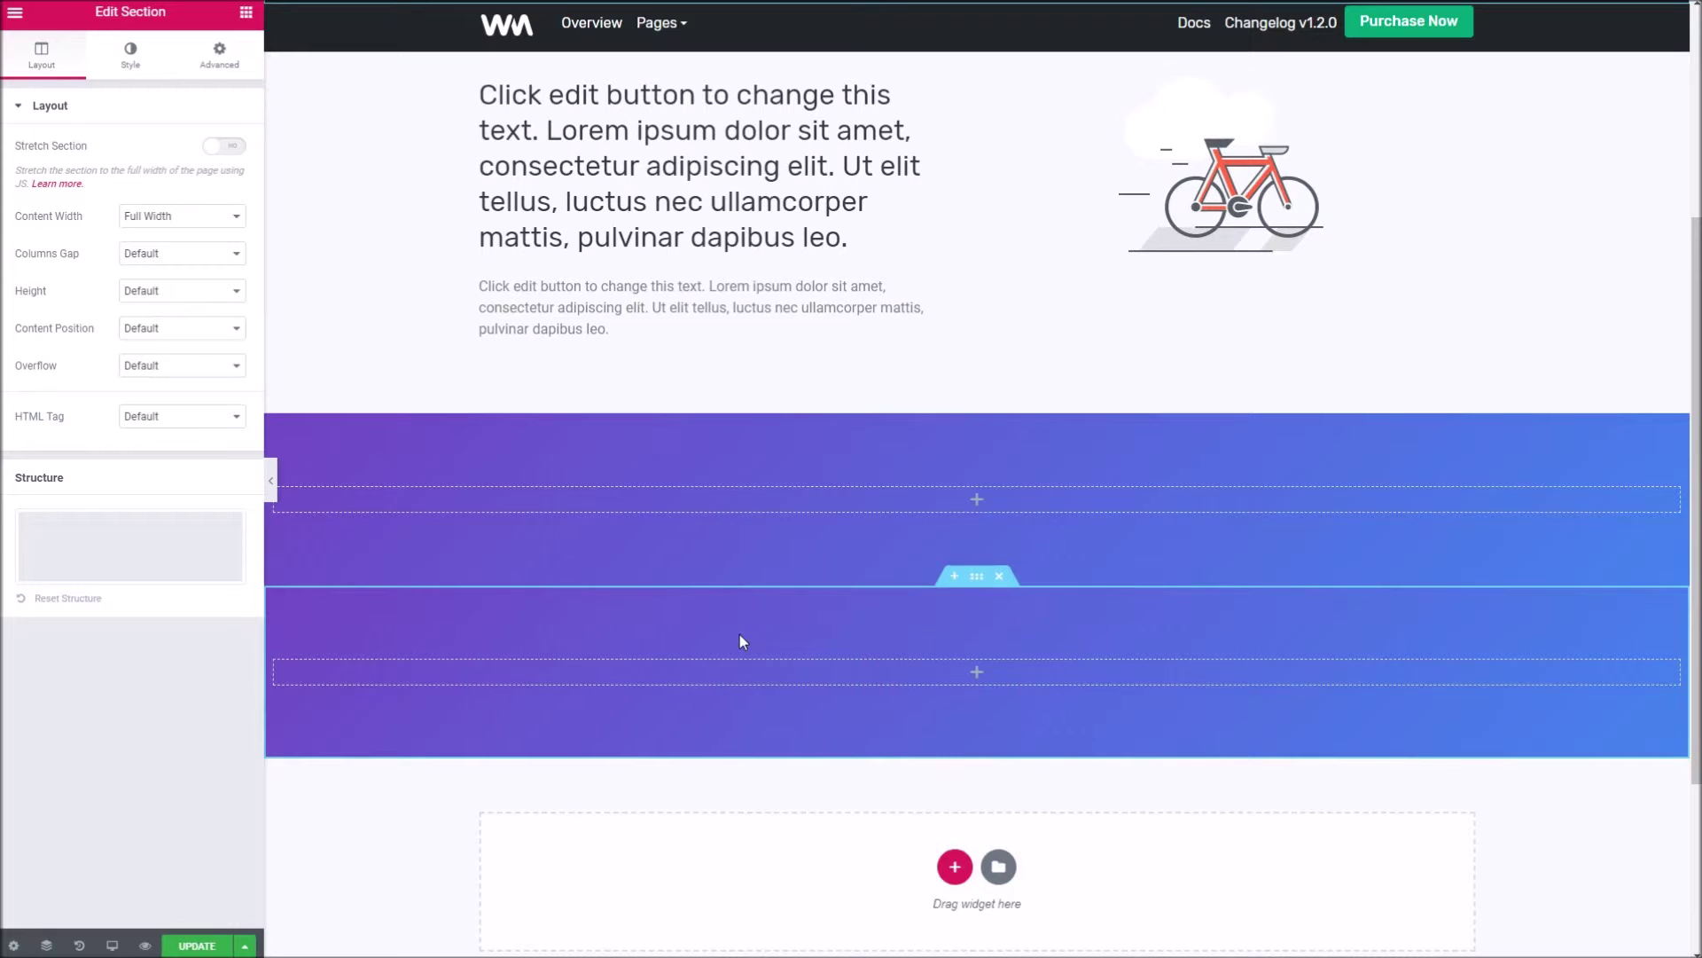
Change the duplicated section's CSS class to bg-dark
click(215, 60)
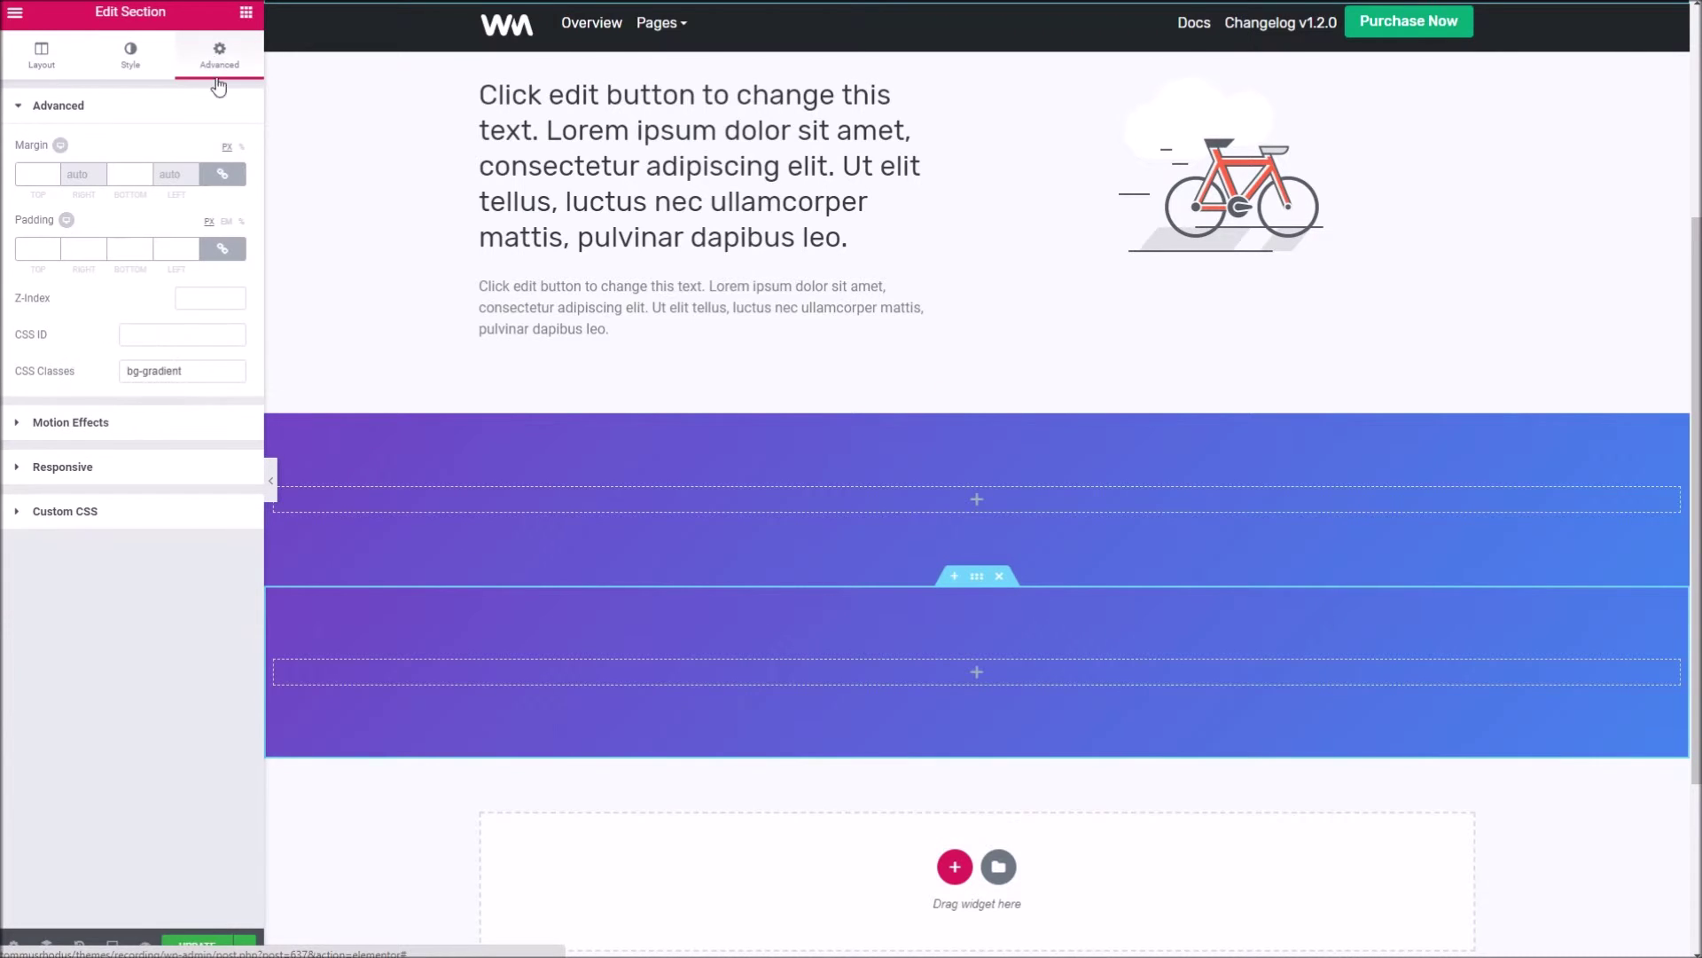
drag(211, 371, 156, 373)
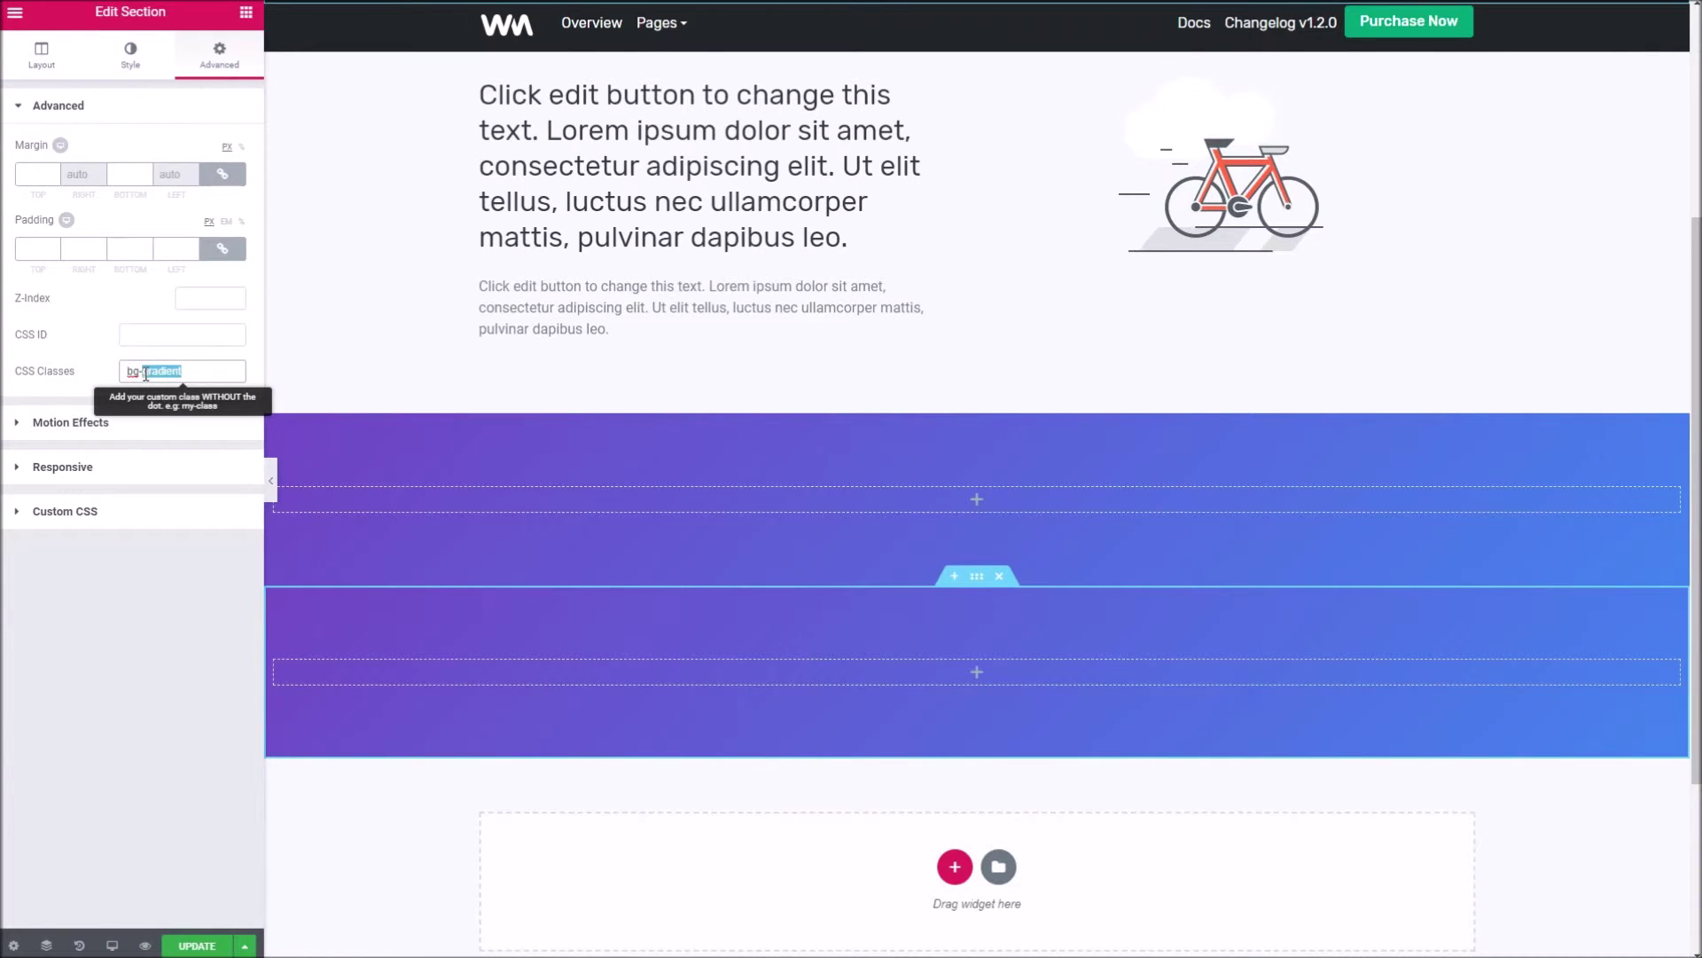
text(dark)
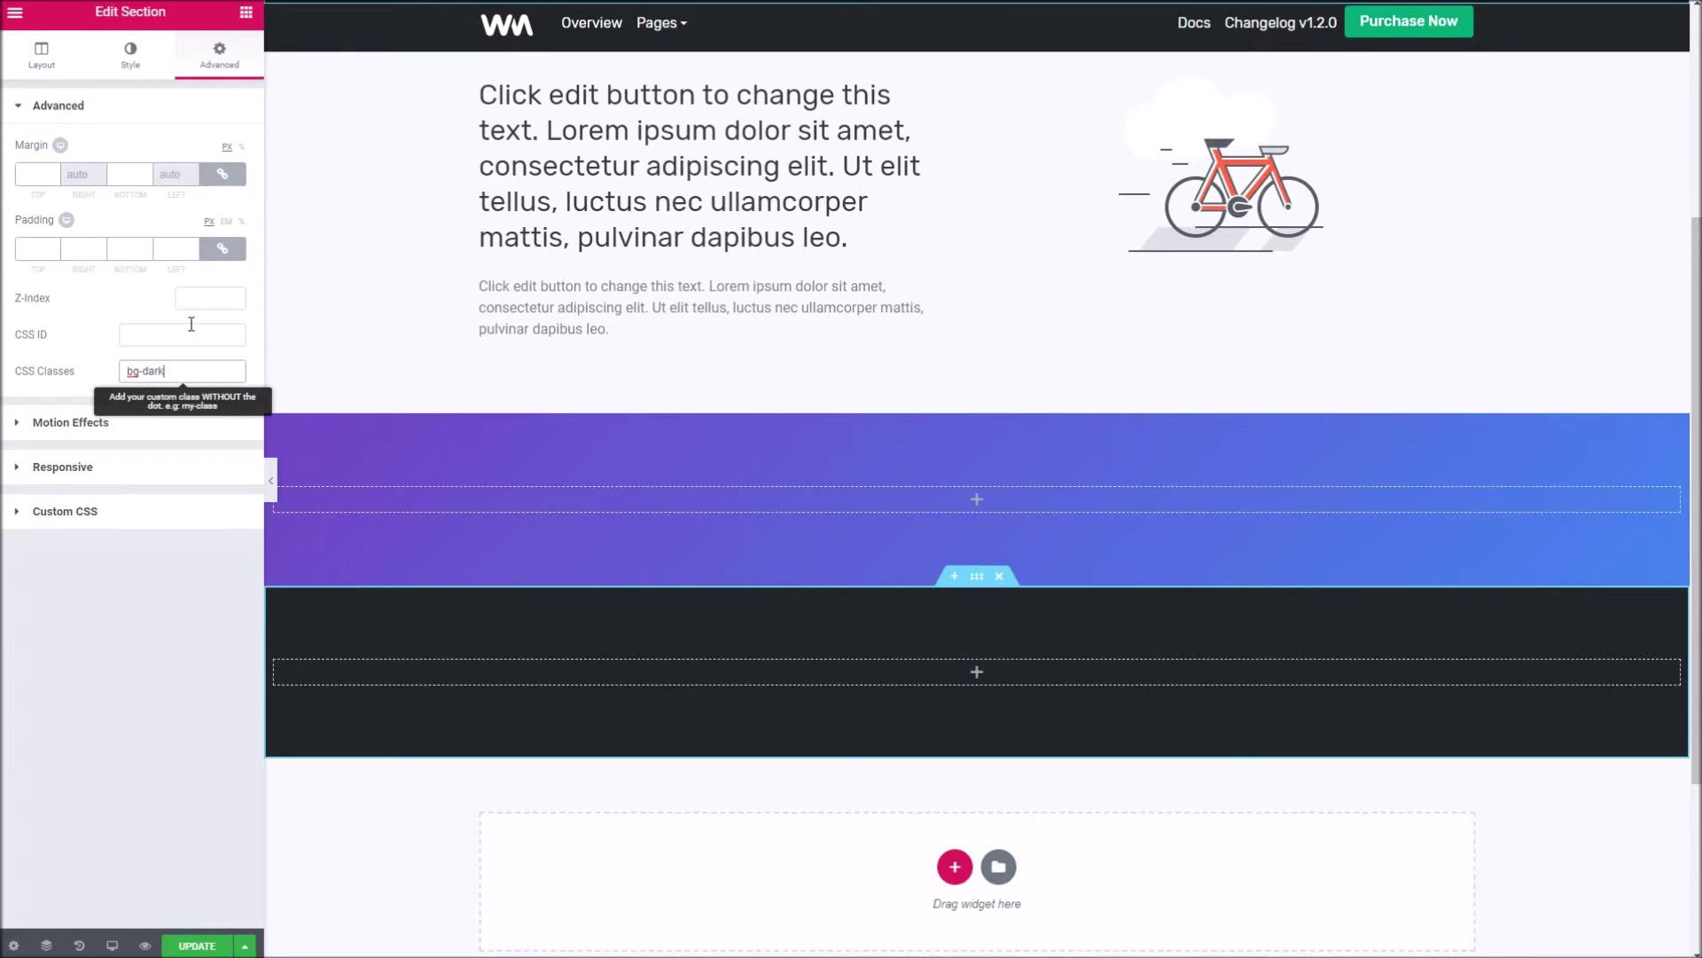
Give the duplicated section a classic background with a dark grey colour and clear its CSS class
click(140, 69)
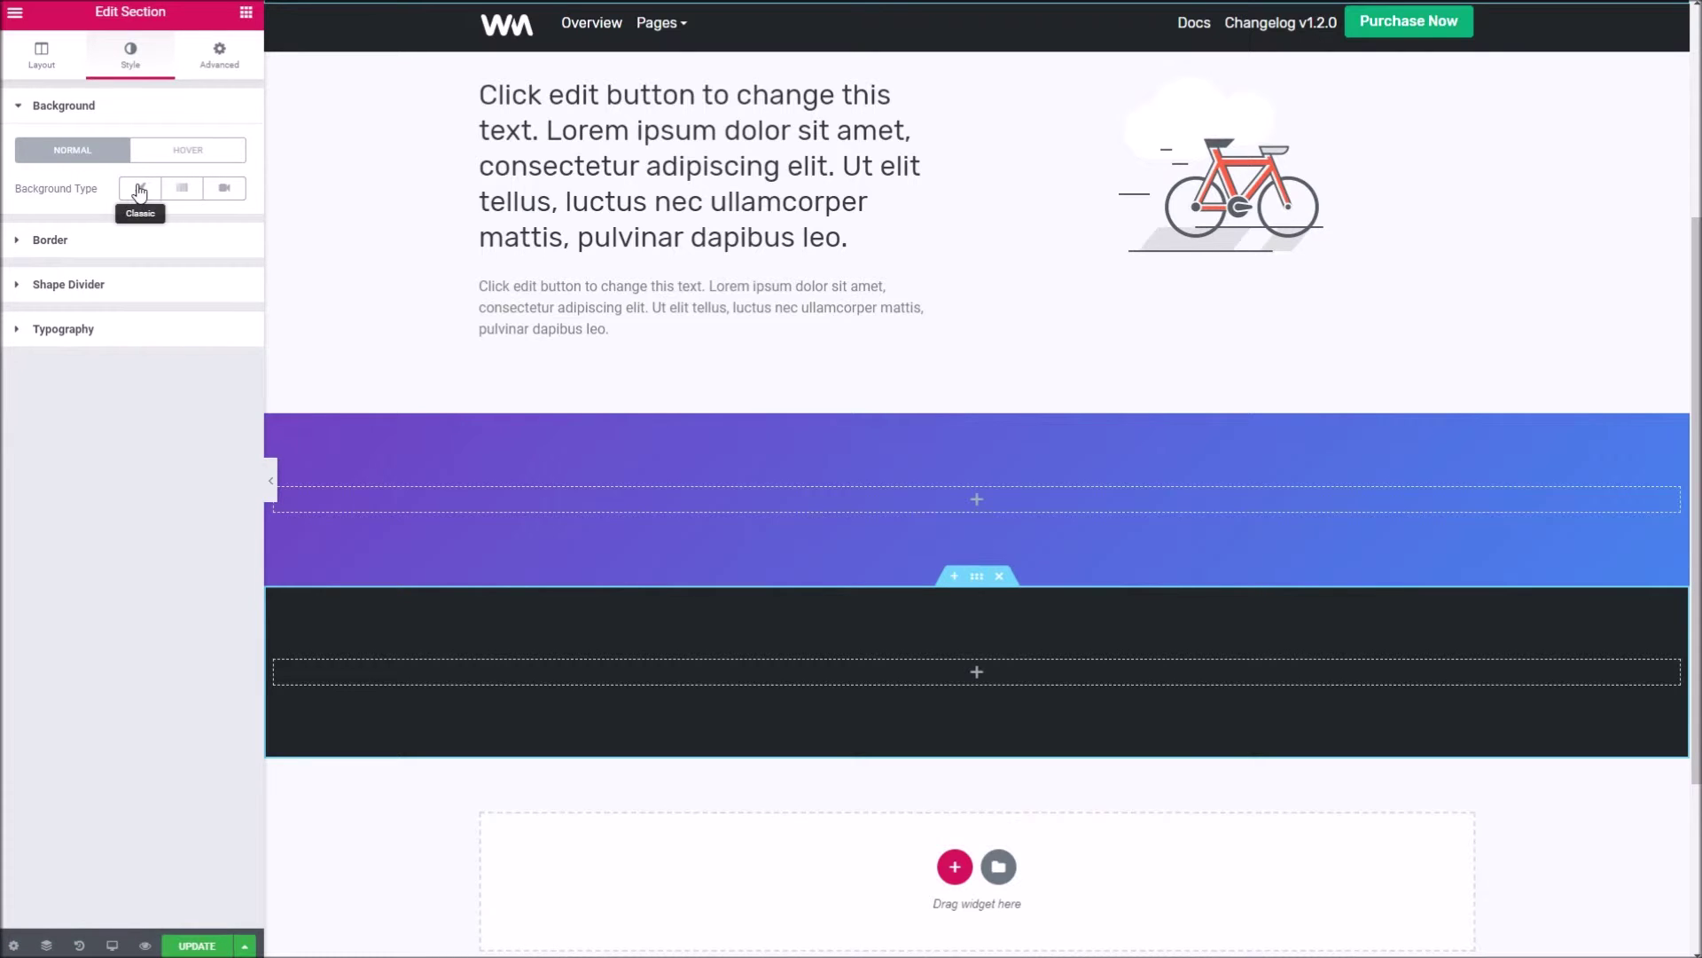
click(140, 192)
click(236, 229)
click(156, 301)
mouse_move(156, 301)
mouse_down()
mouse_move(56, 331)
mouse_move(163, 306)
mouse_up()
click(219, 55)
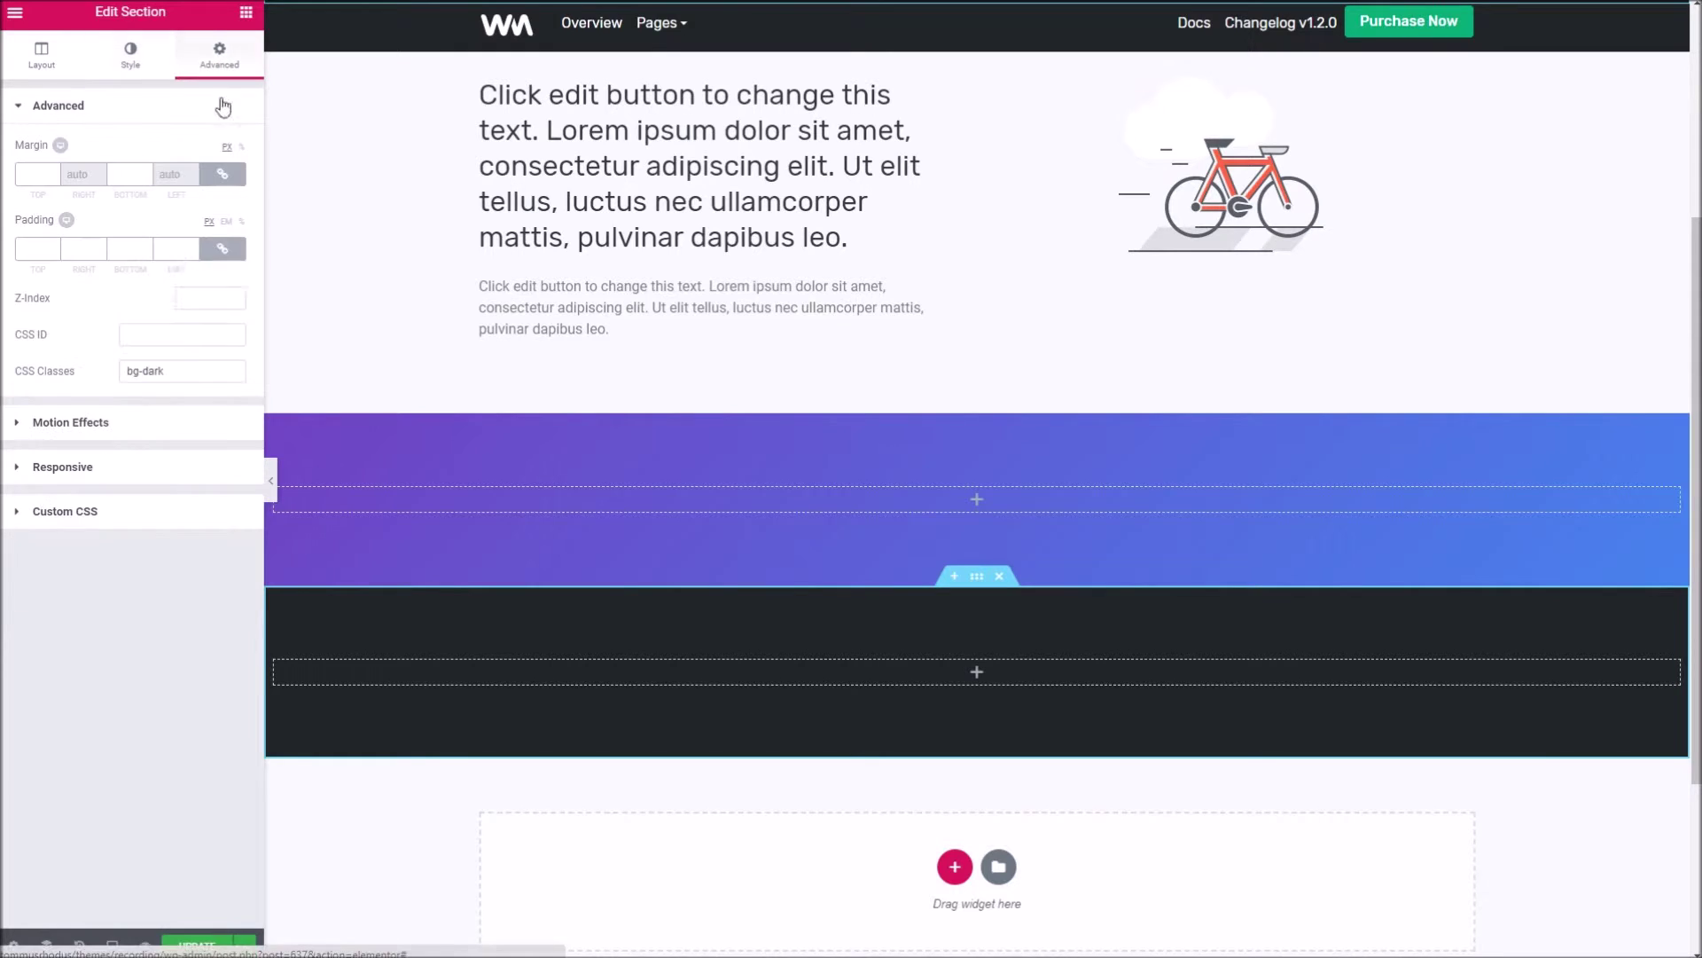
click(182, 371)
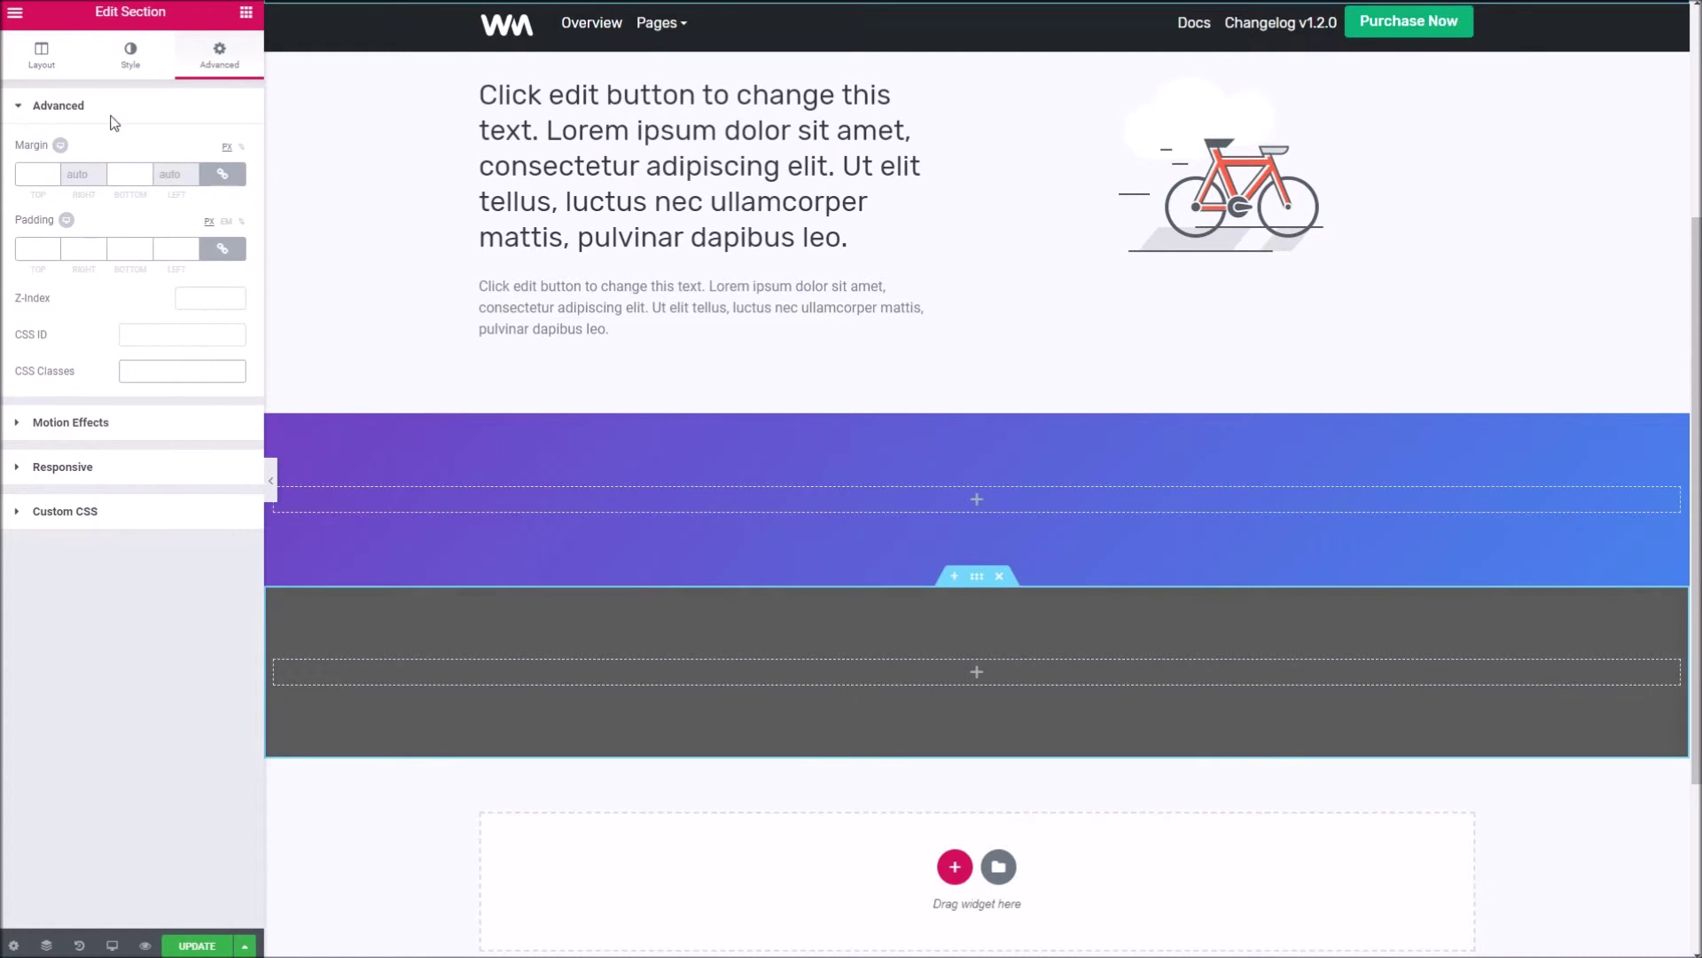
Set the duplicated section's background colour to dark purple, #450063
click(131, 70)
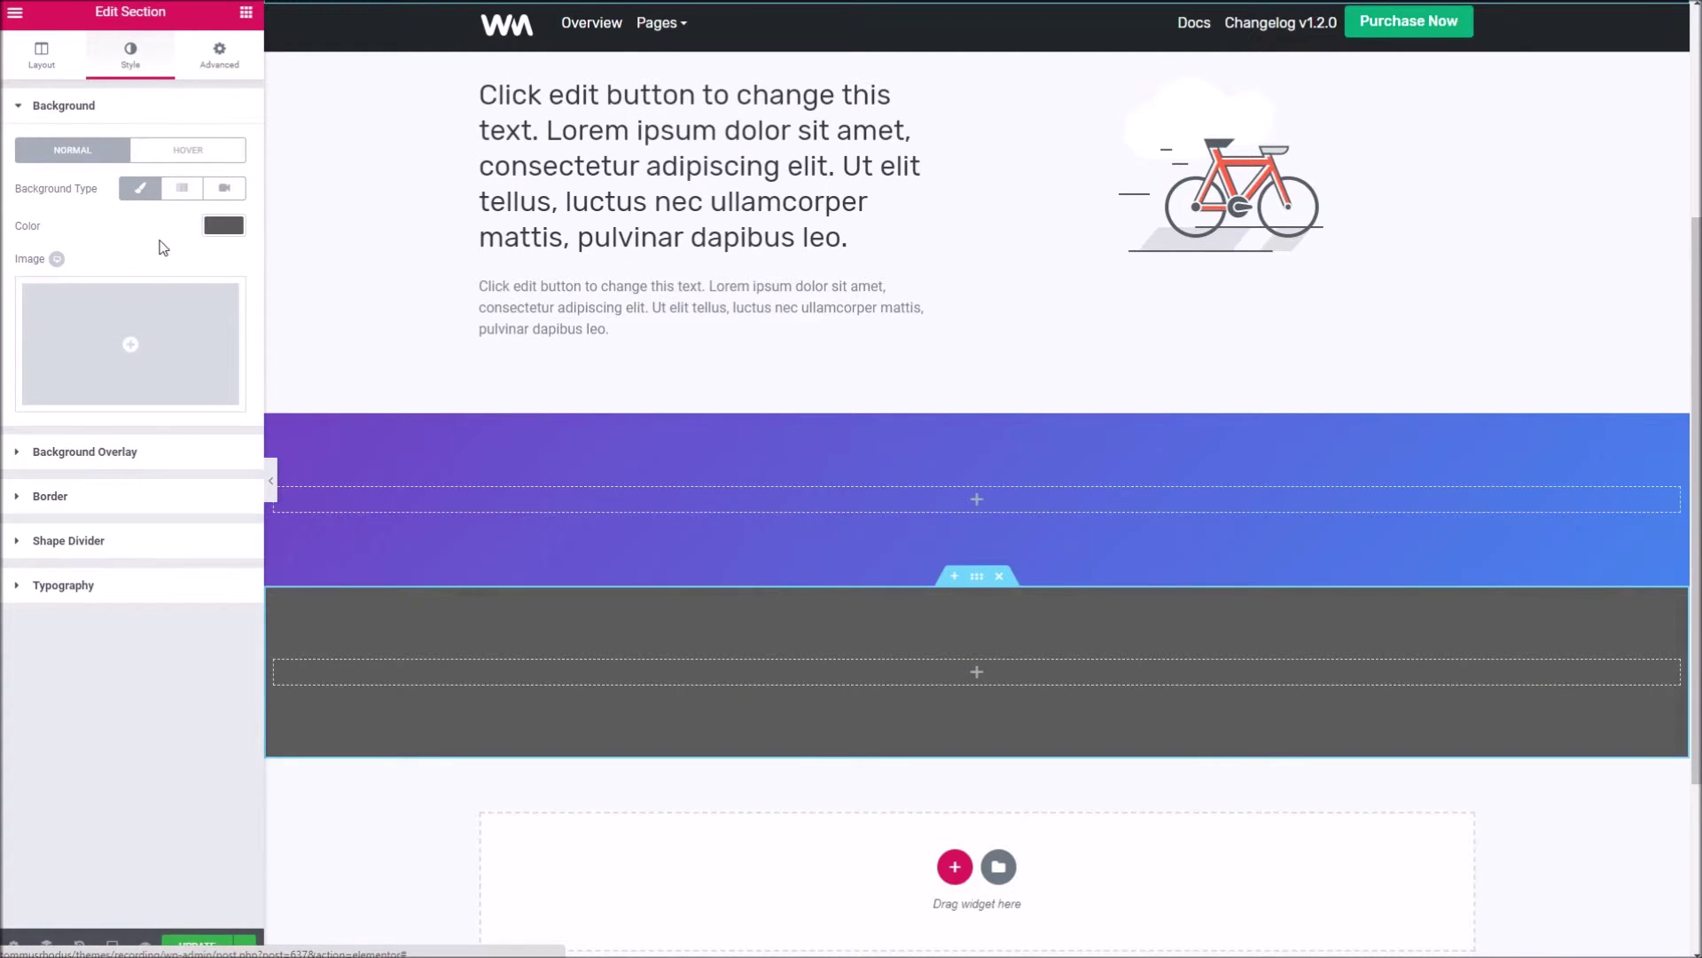
click(223, 226)
drag(164, 324, 153, 356)
click(135, 437)
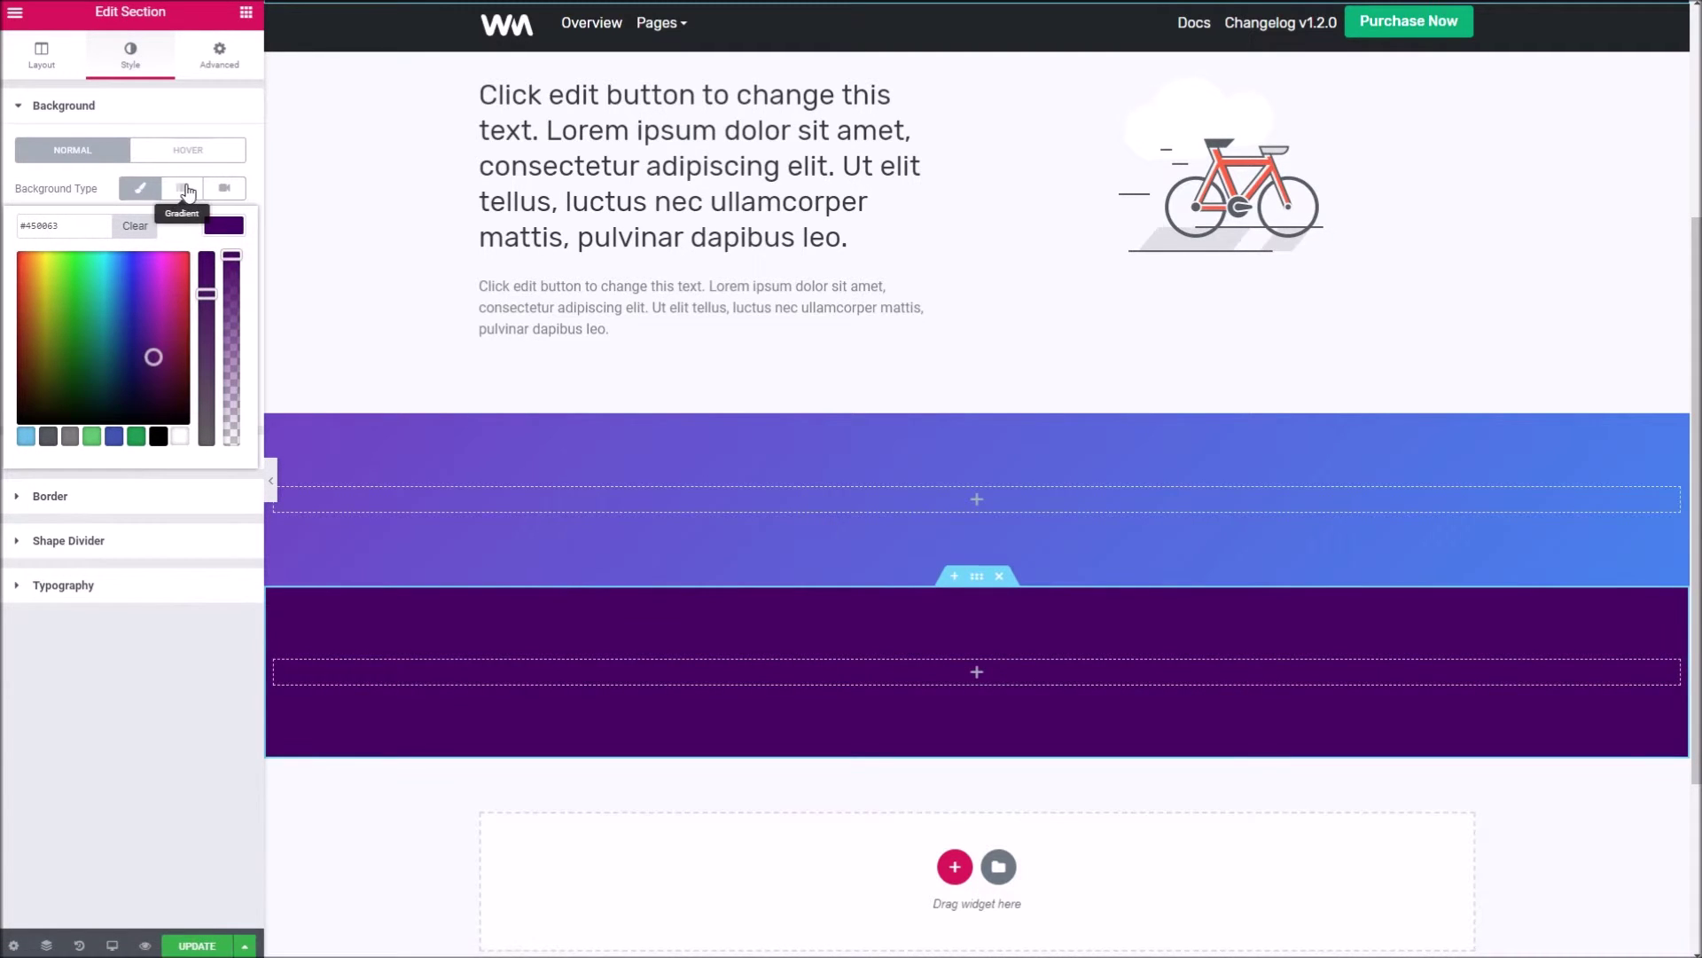
Try the gradient and video background types on the duplicated section and return to the classic type
click(184, 189)
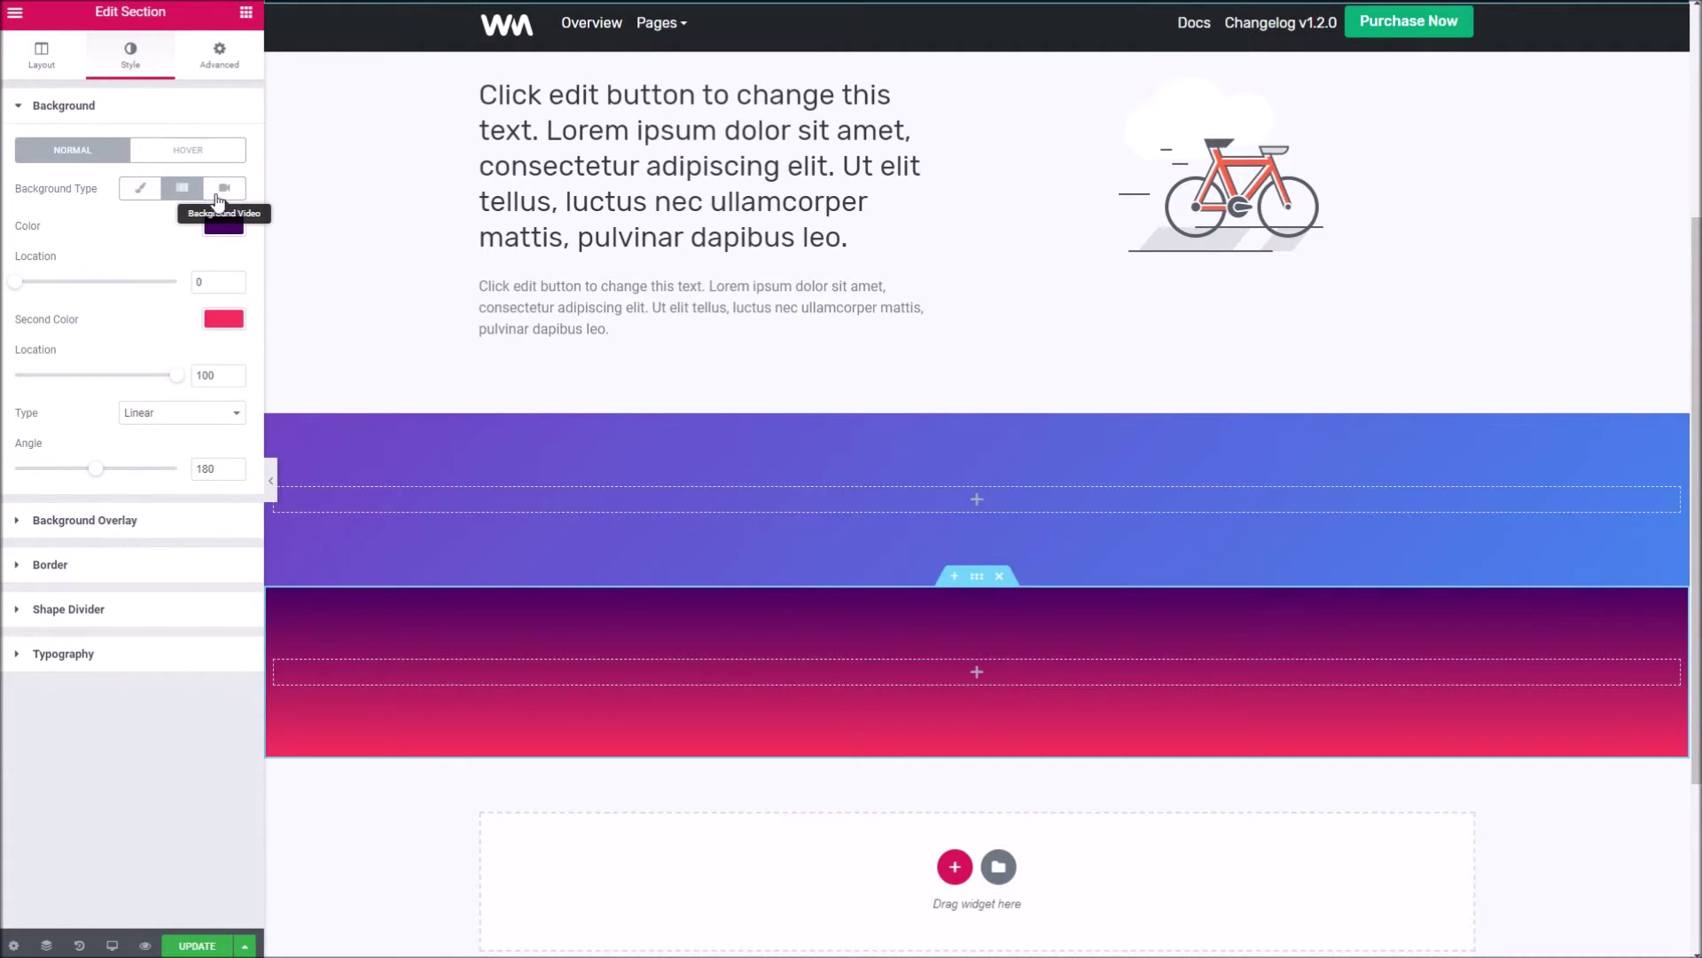
click(223, 190)
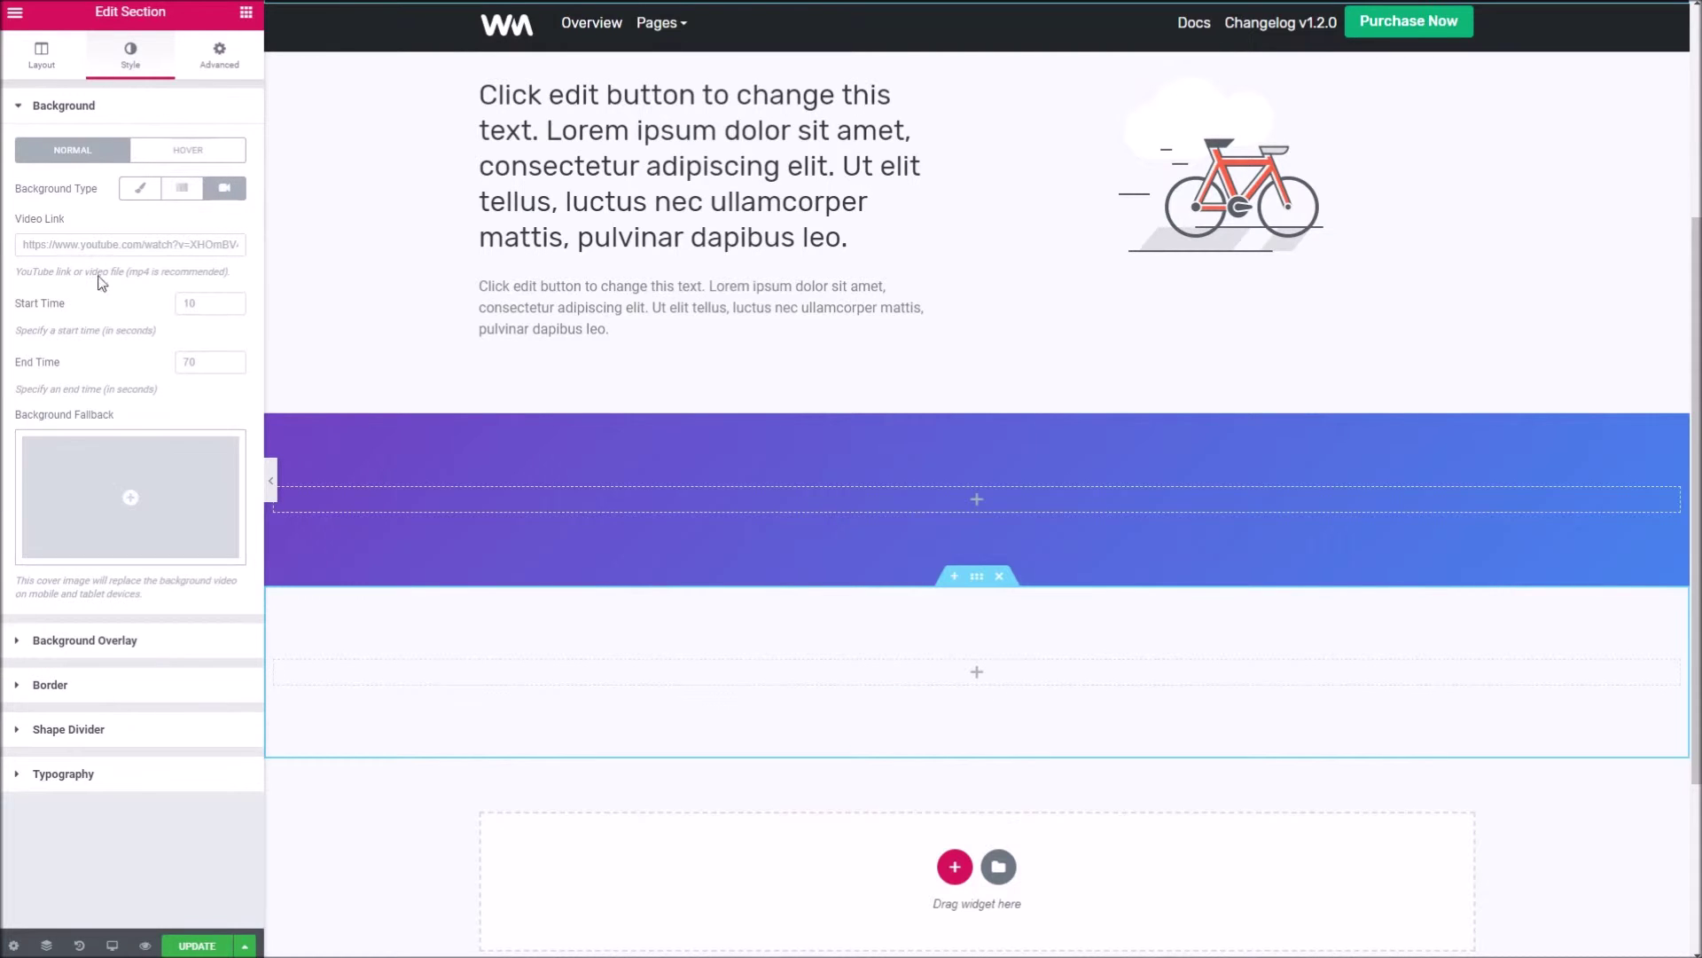
click(141, 188)
Insert photo-road-1.jpg from the media library as the duplicated section's background image
click(133, 333)
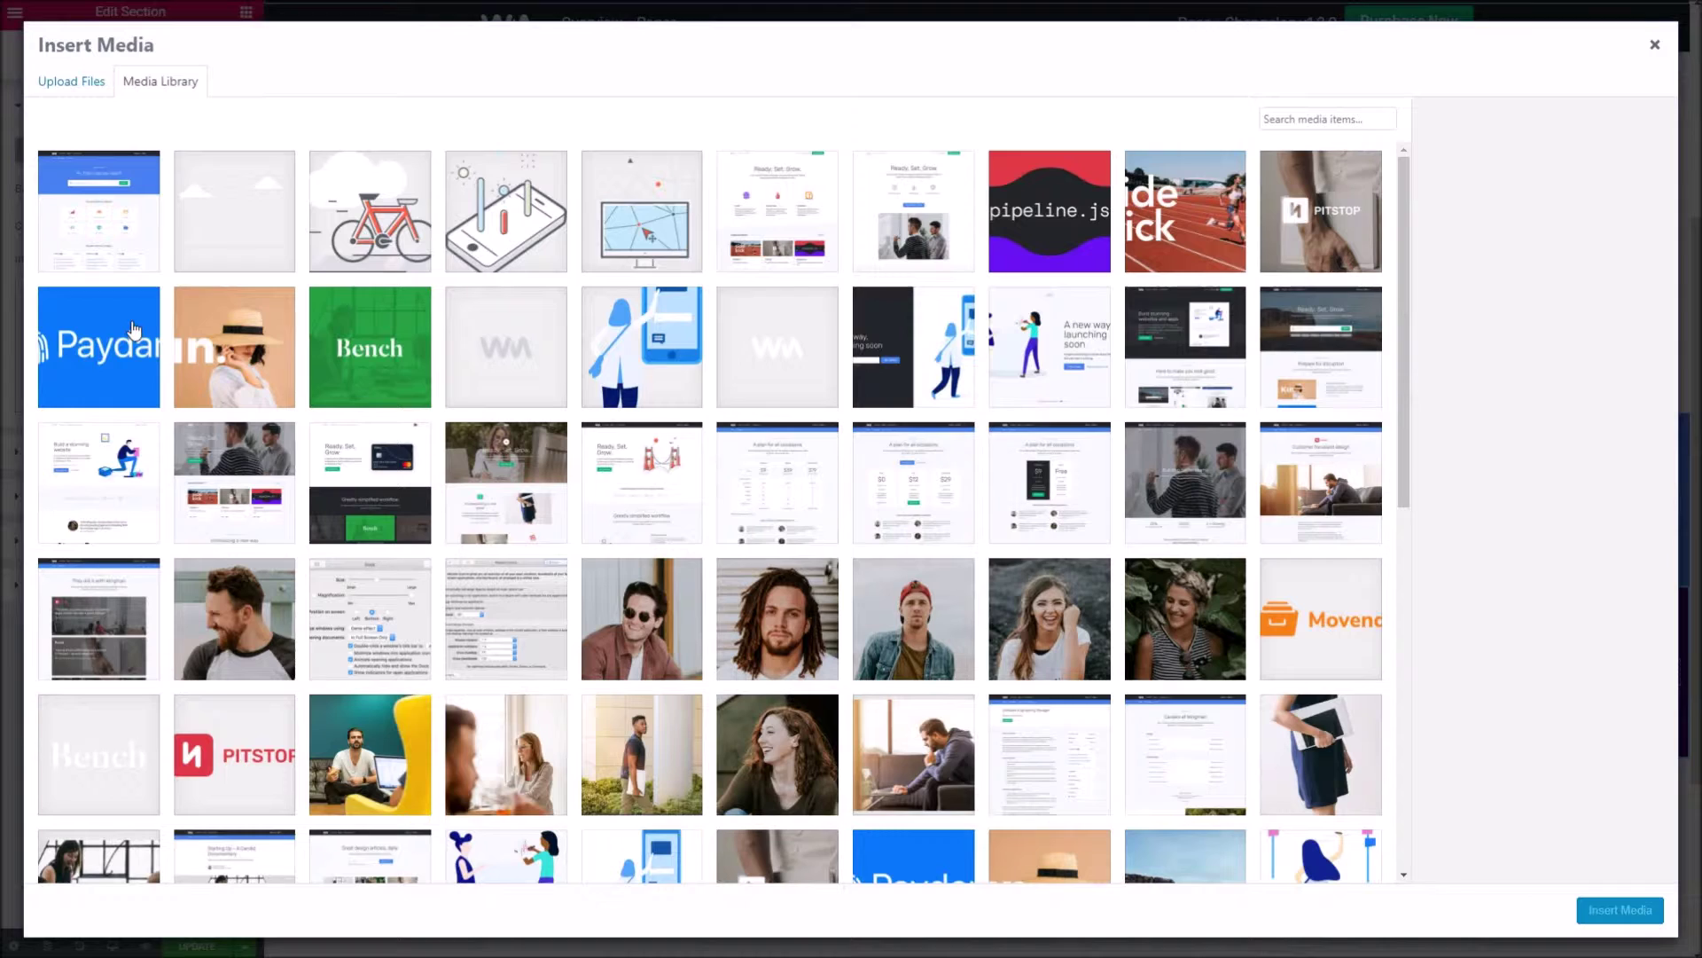
click(1170, 515)
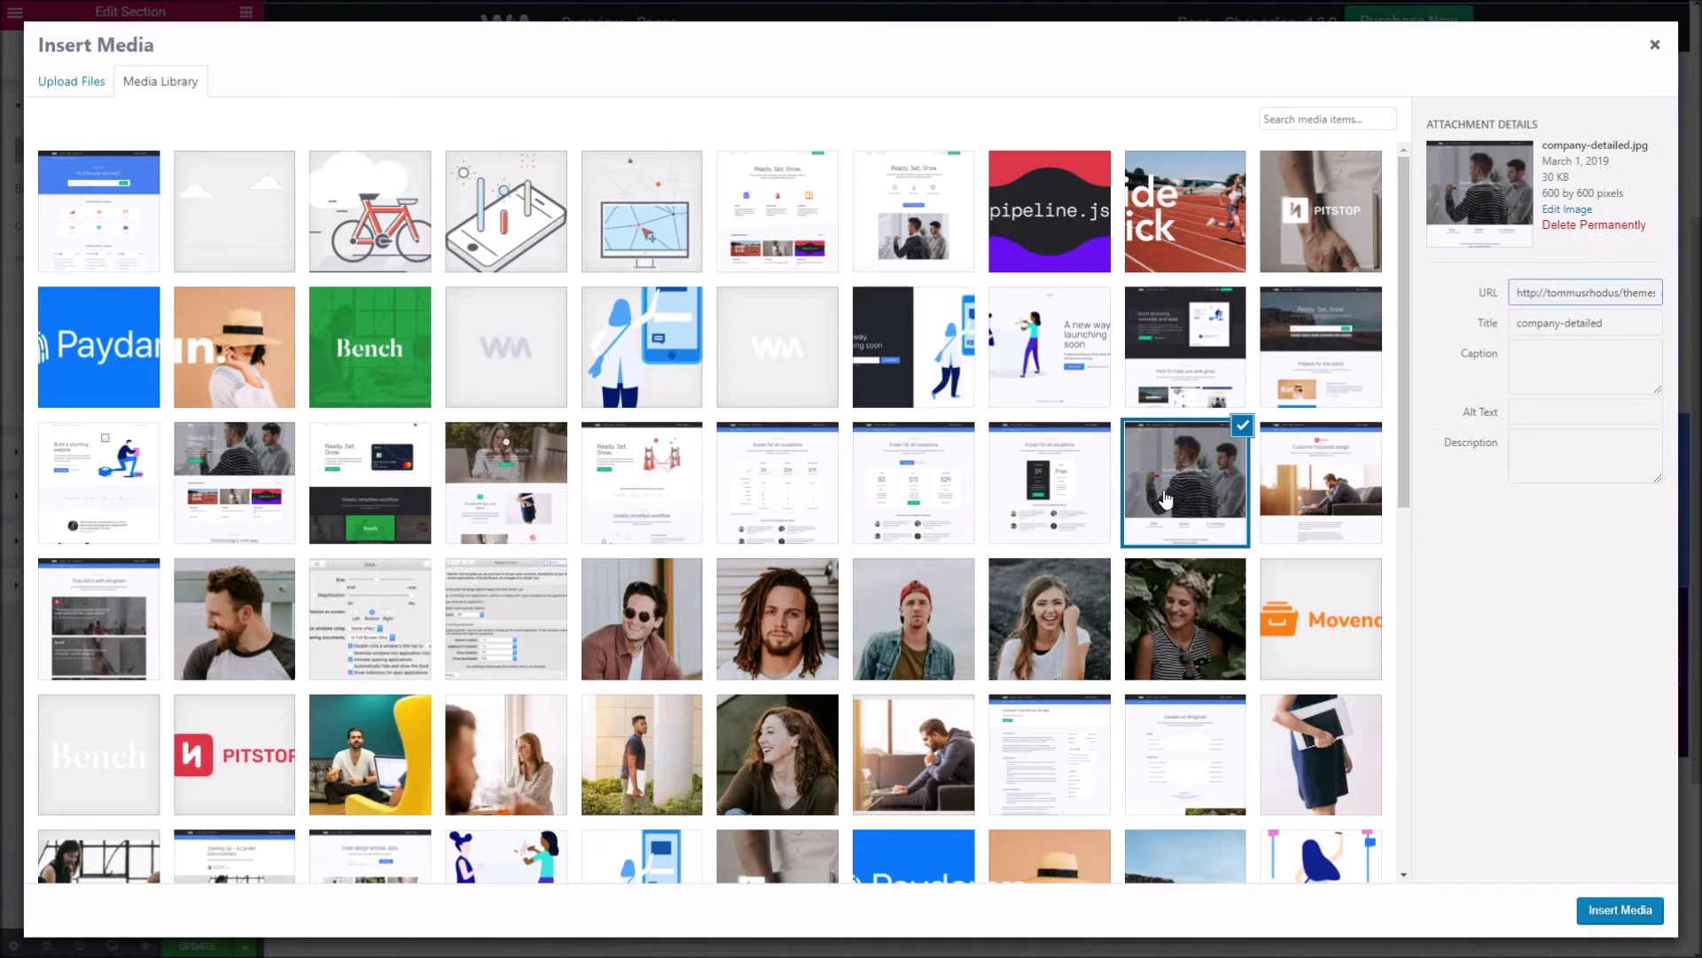
scroll(979, 568, down, 7)
click(1194, 294)
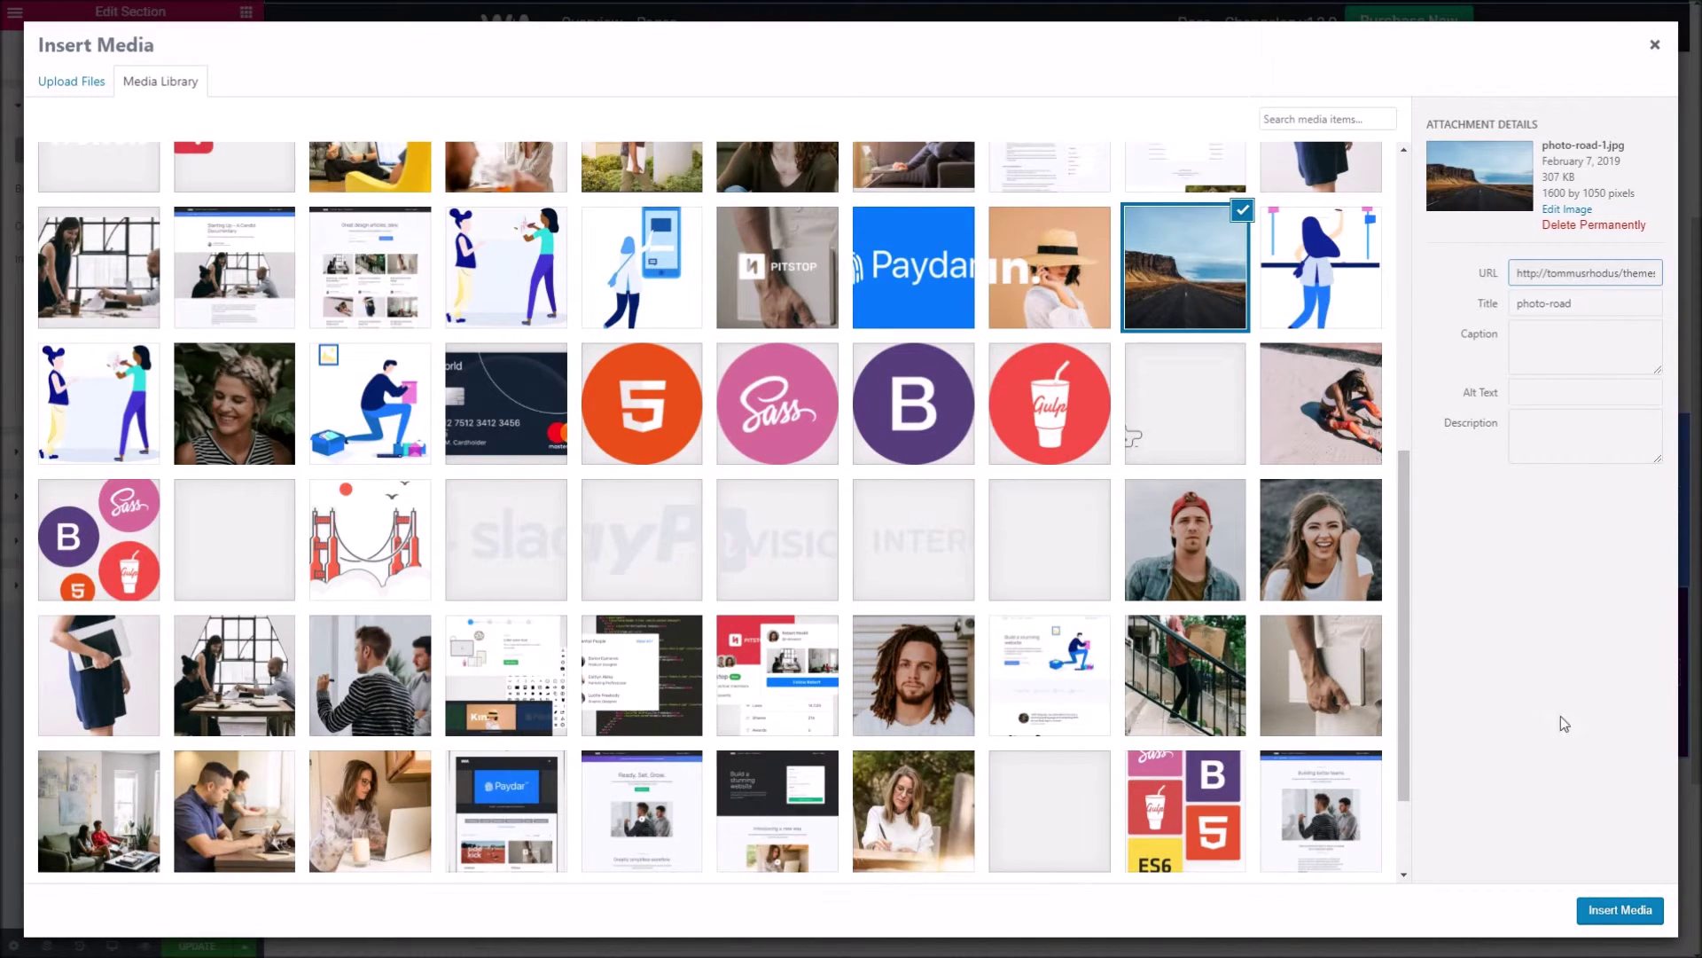
click(1620, 911)
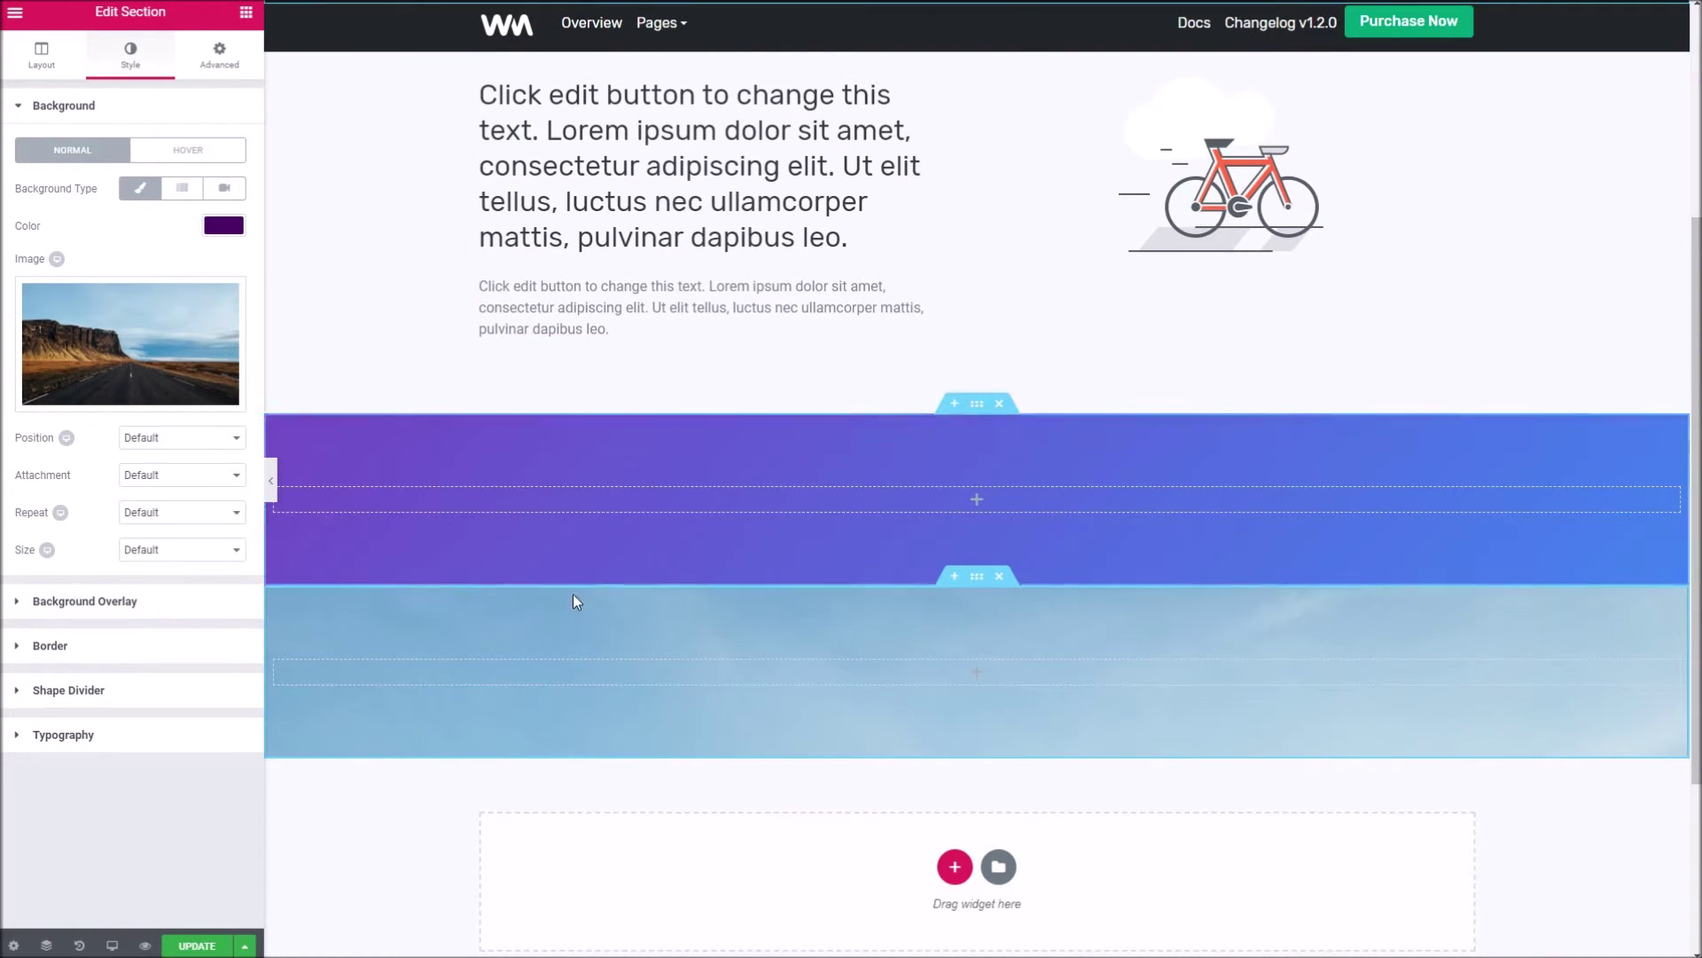
Set the background image's position to Center Center and its size to Cover
click(208, 443)
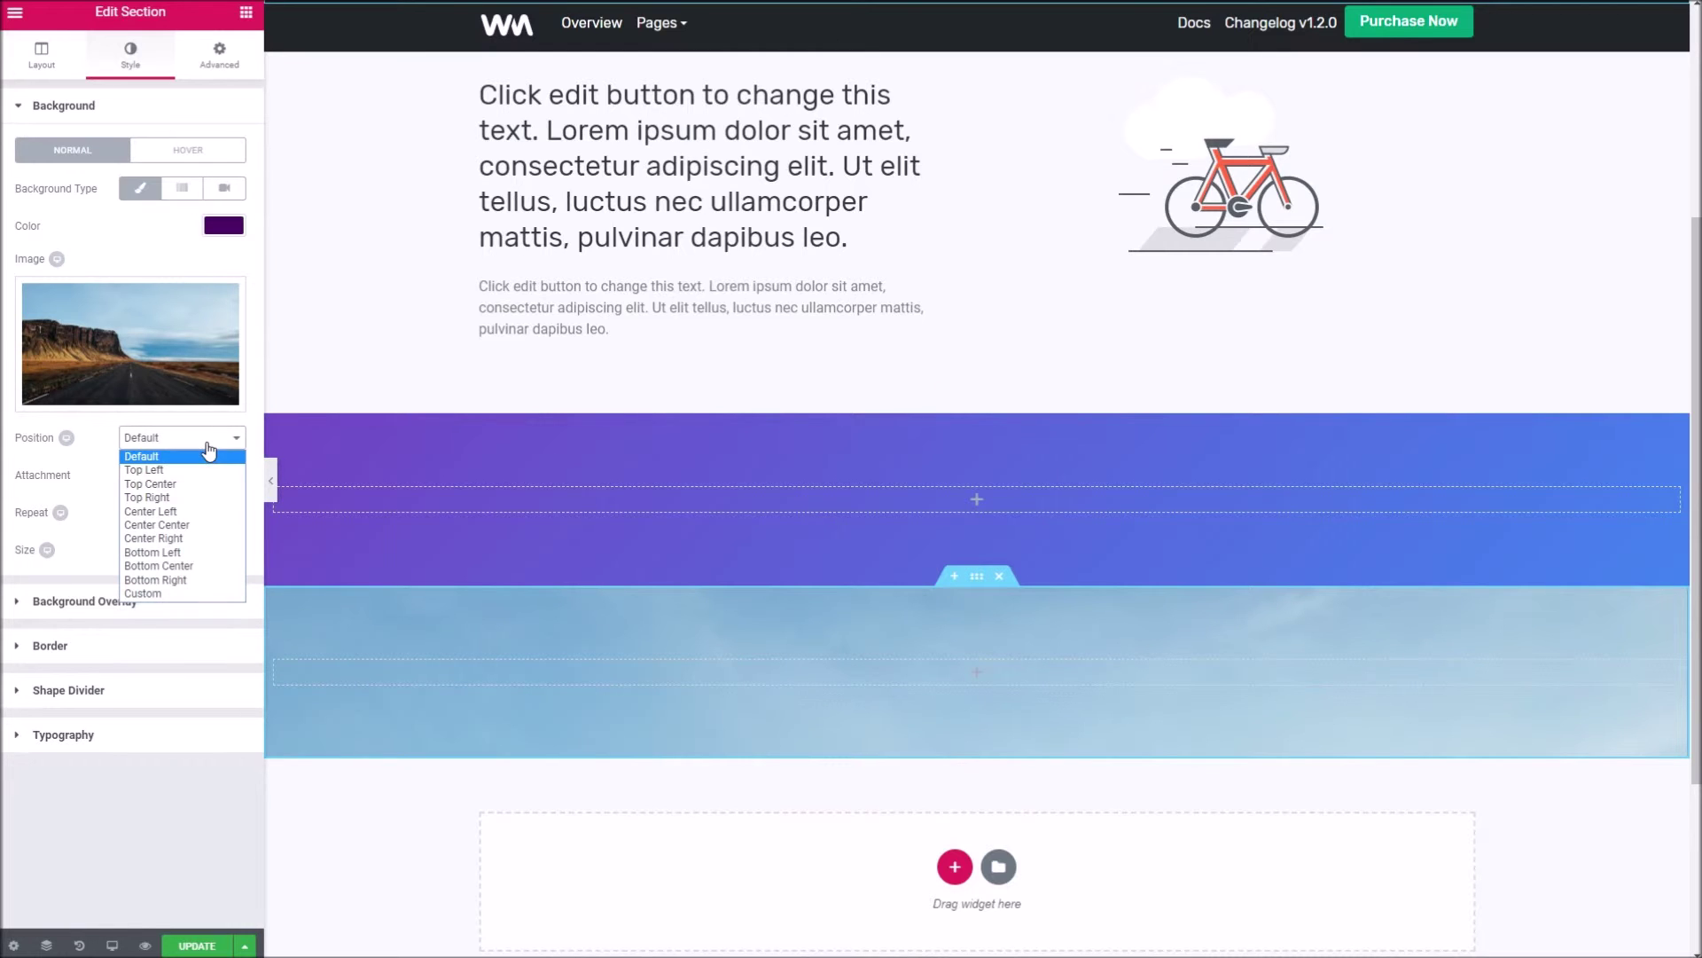
click(190, 525)
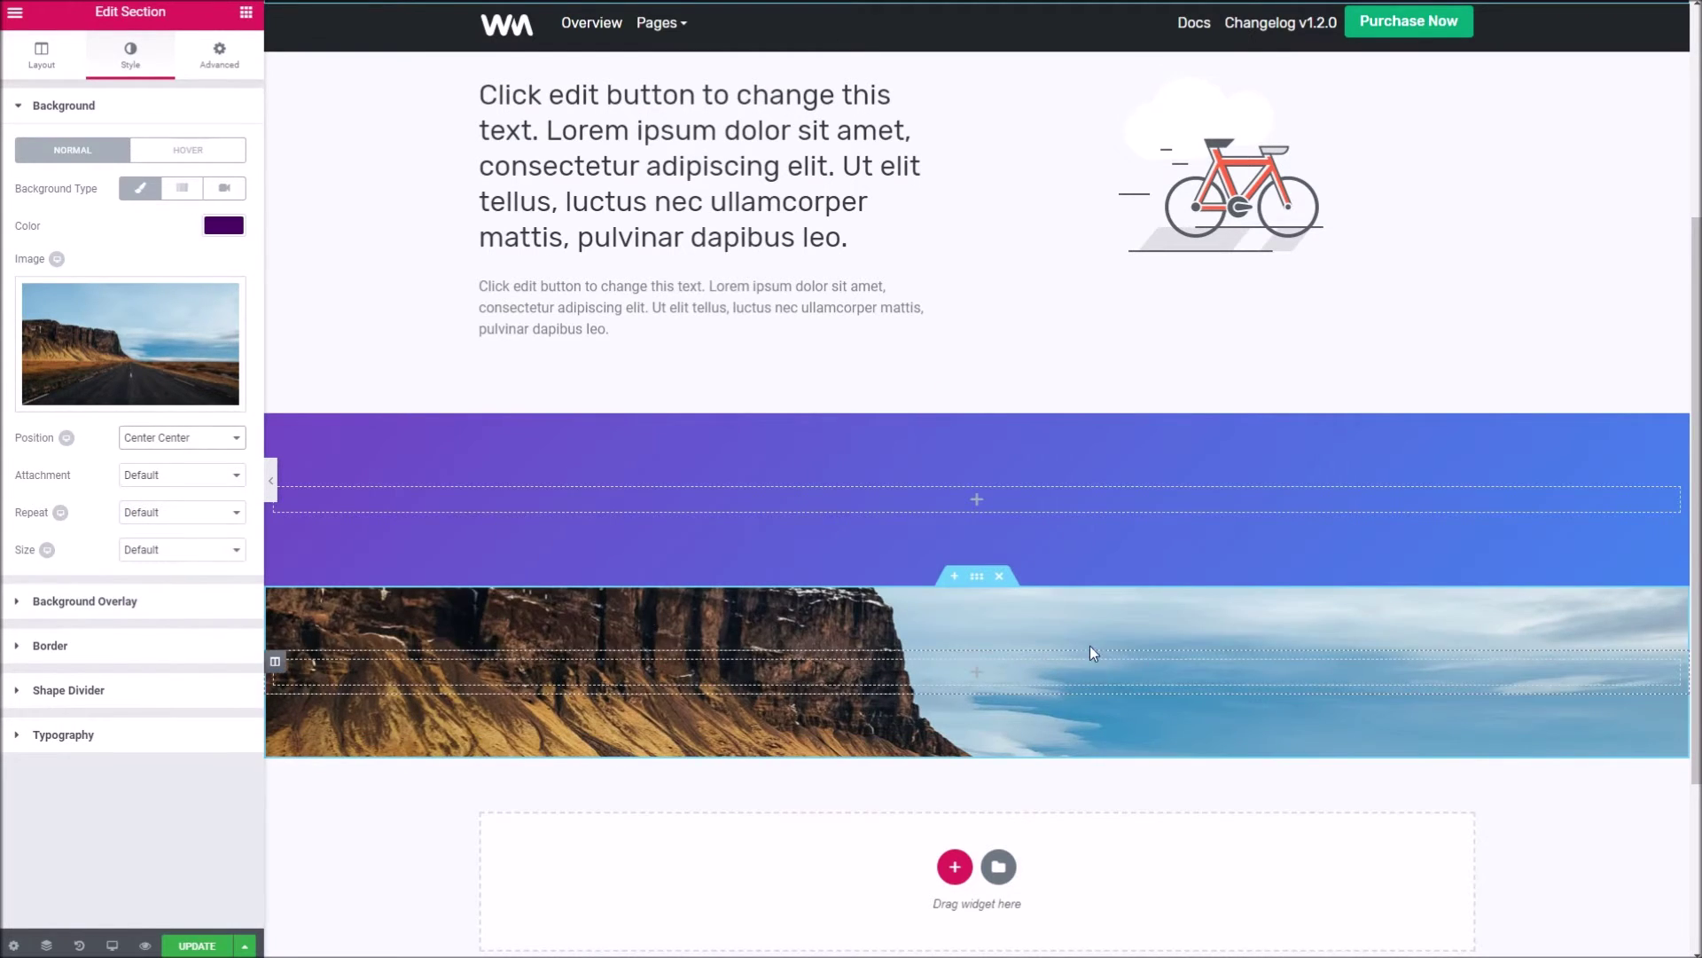
click(236, 555)
click(206, 600)
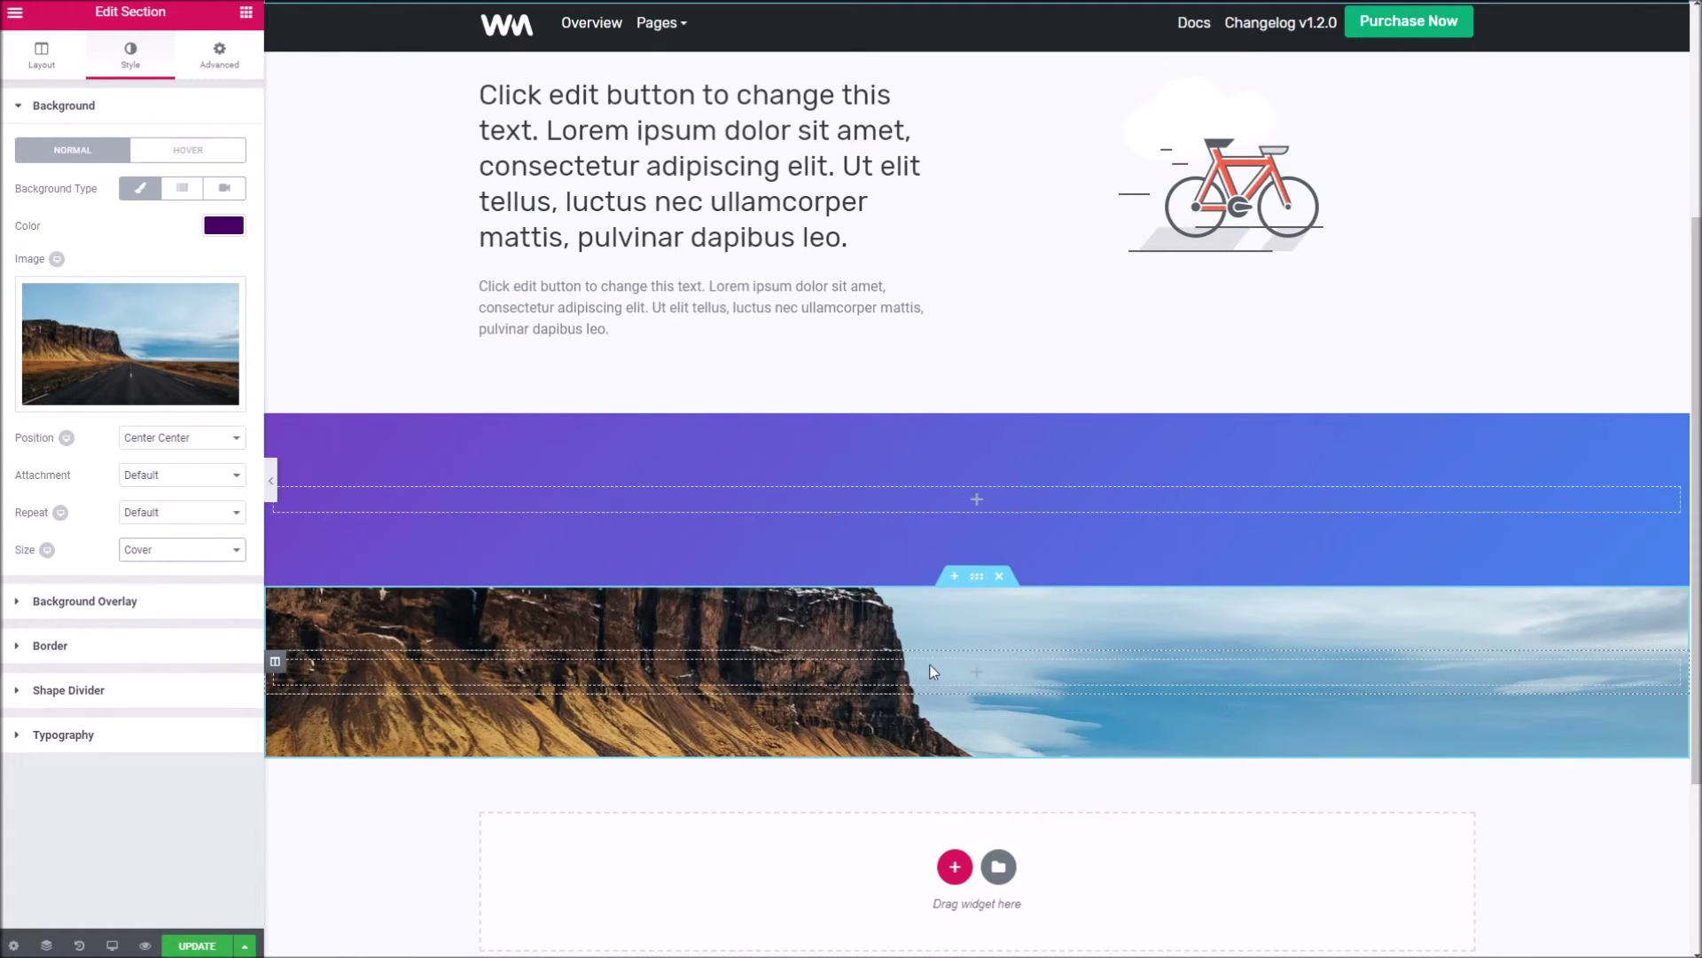
Place a Text Editor widget in the photo-background section and format its placeholder text as a centred Heading 1
click(977, 675)
drag(195, 266, 874, 674)
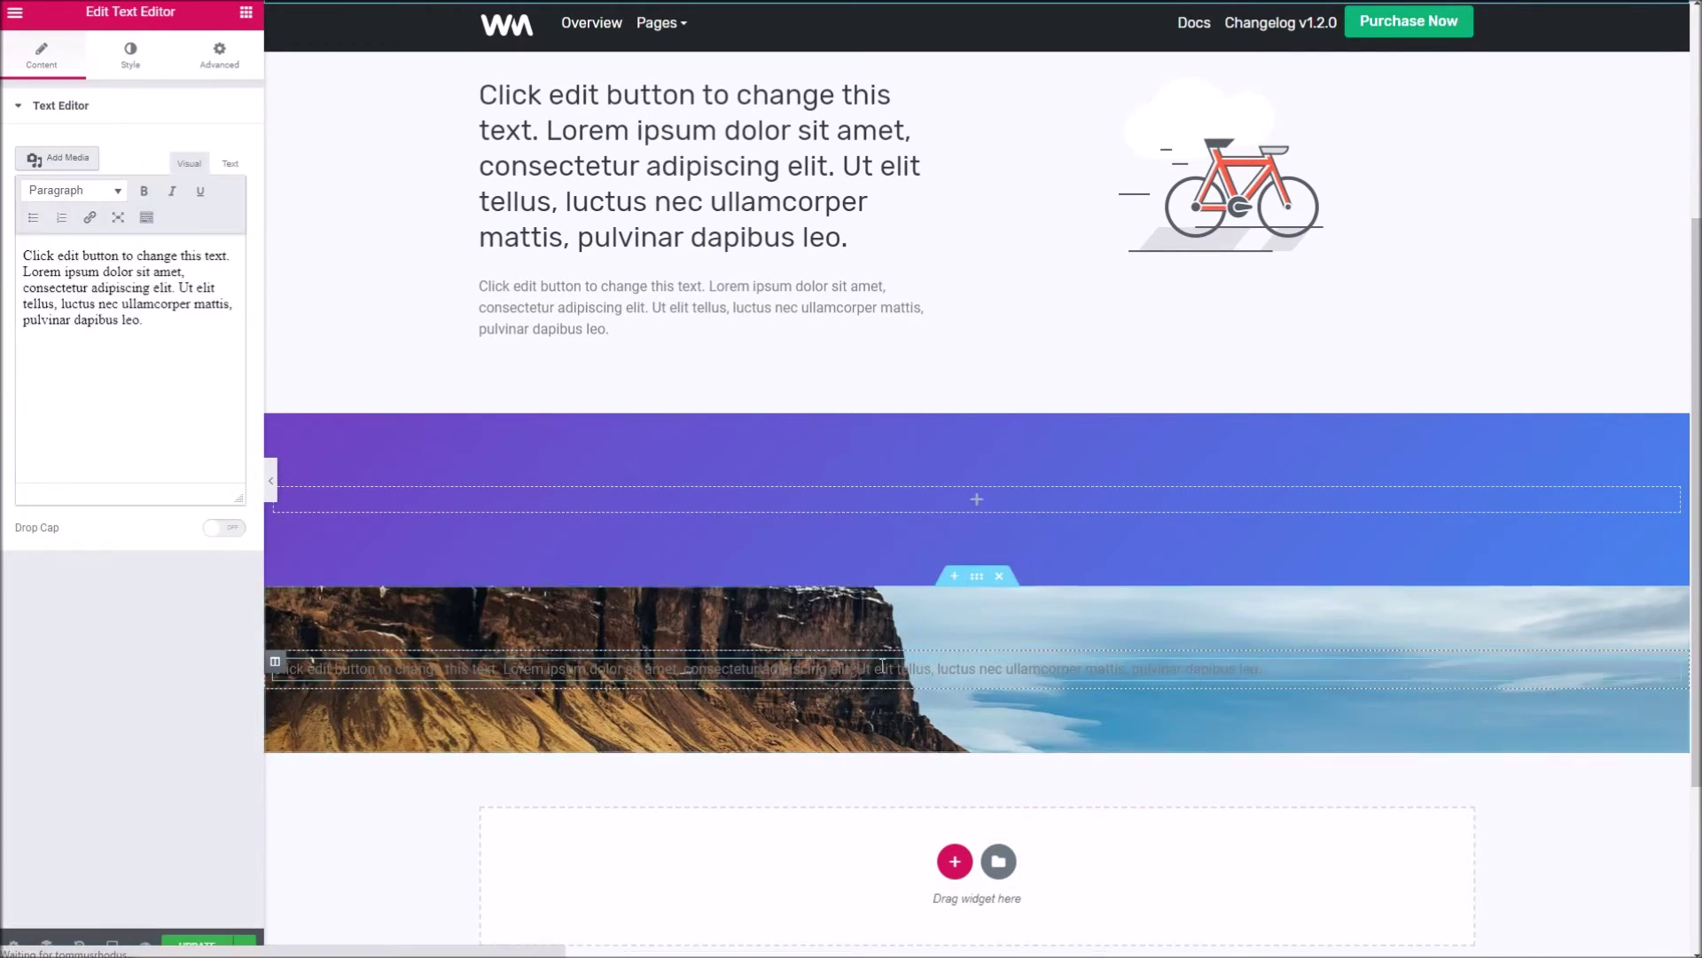
click(176, 349)
key(ctrl+a)
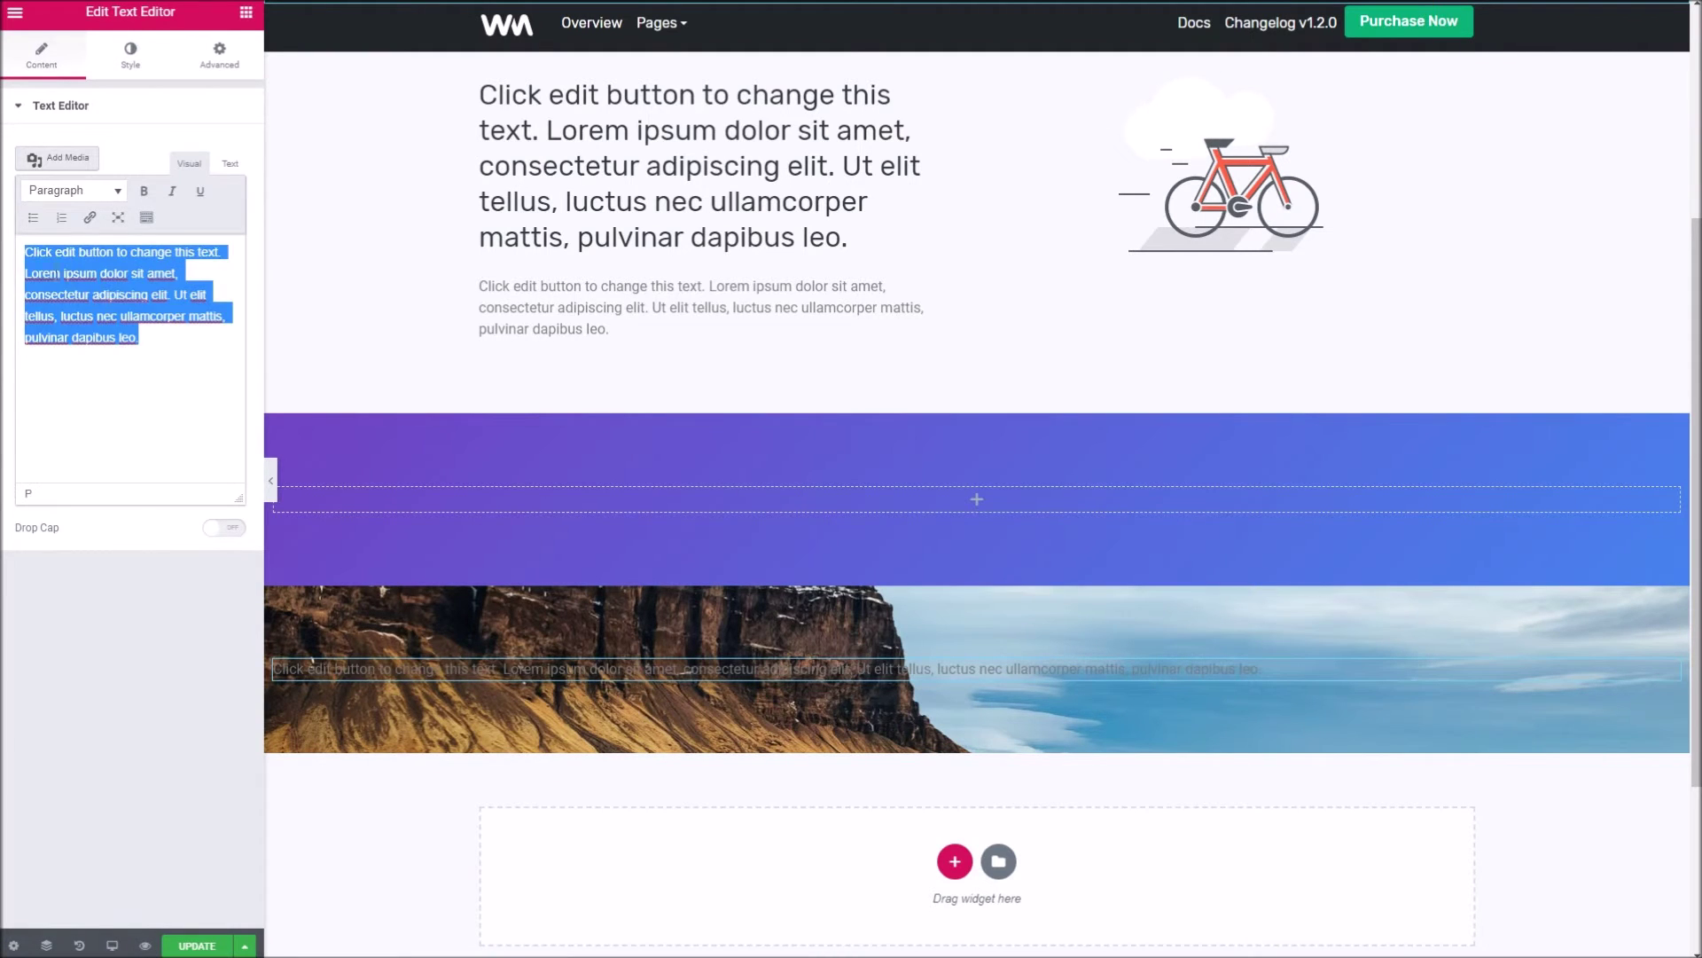
click(140, 337)
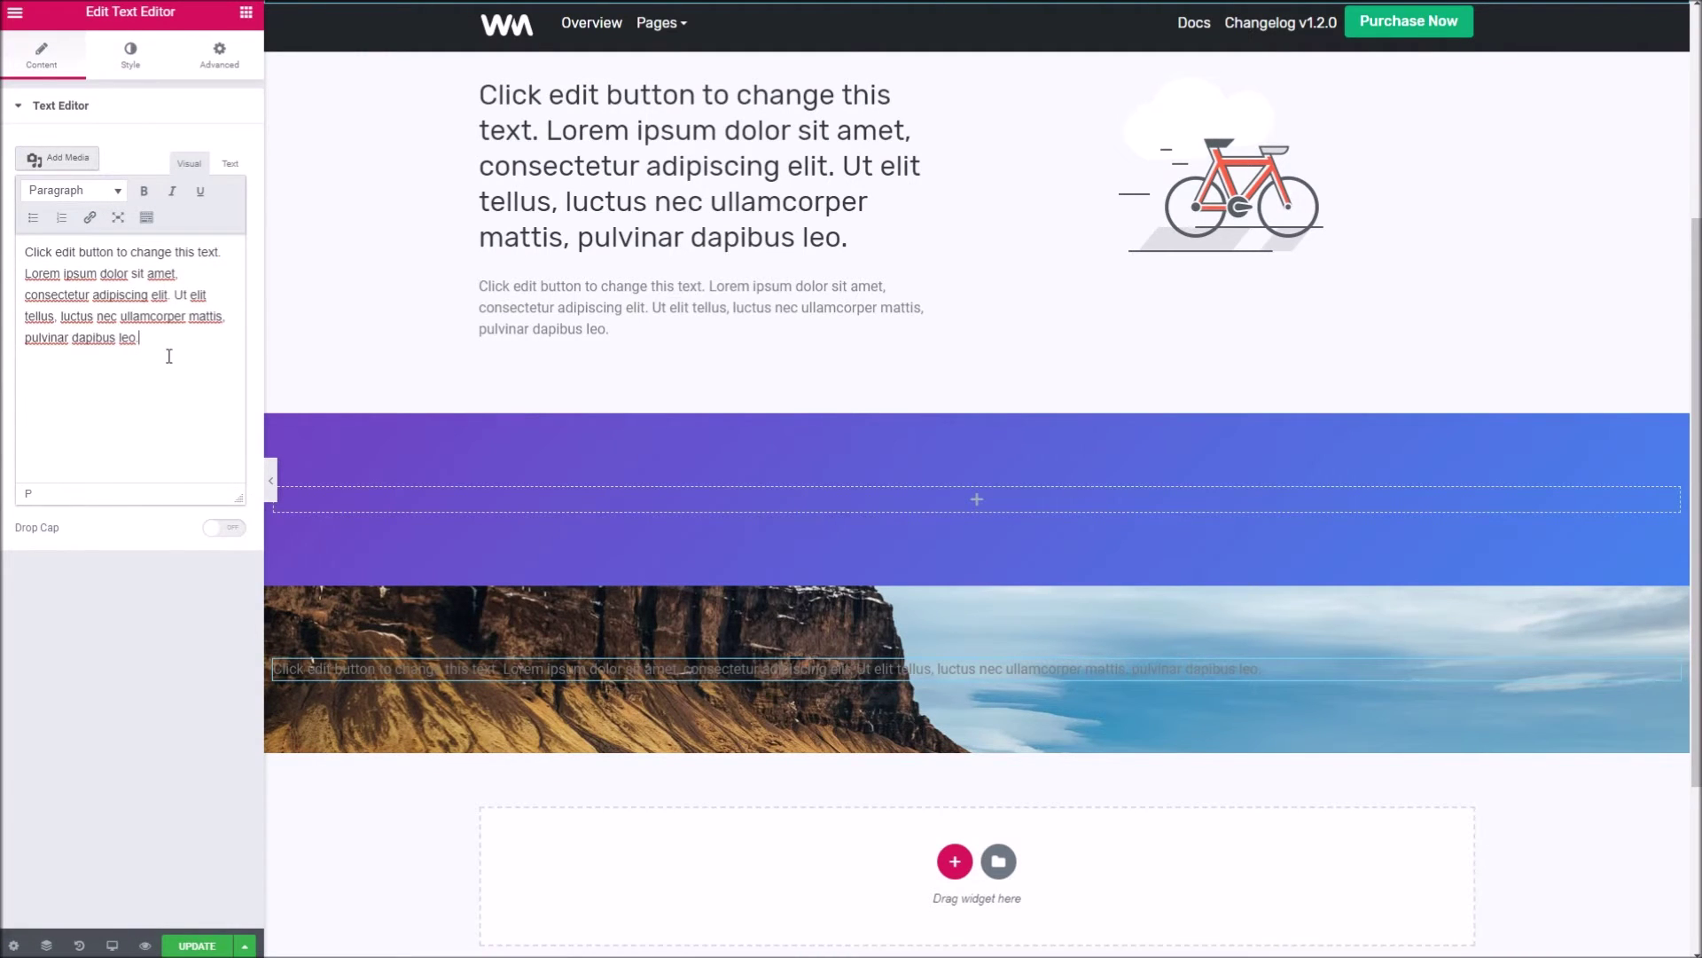
drag(168, 356, 14, 247)
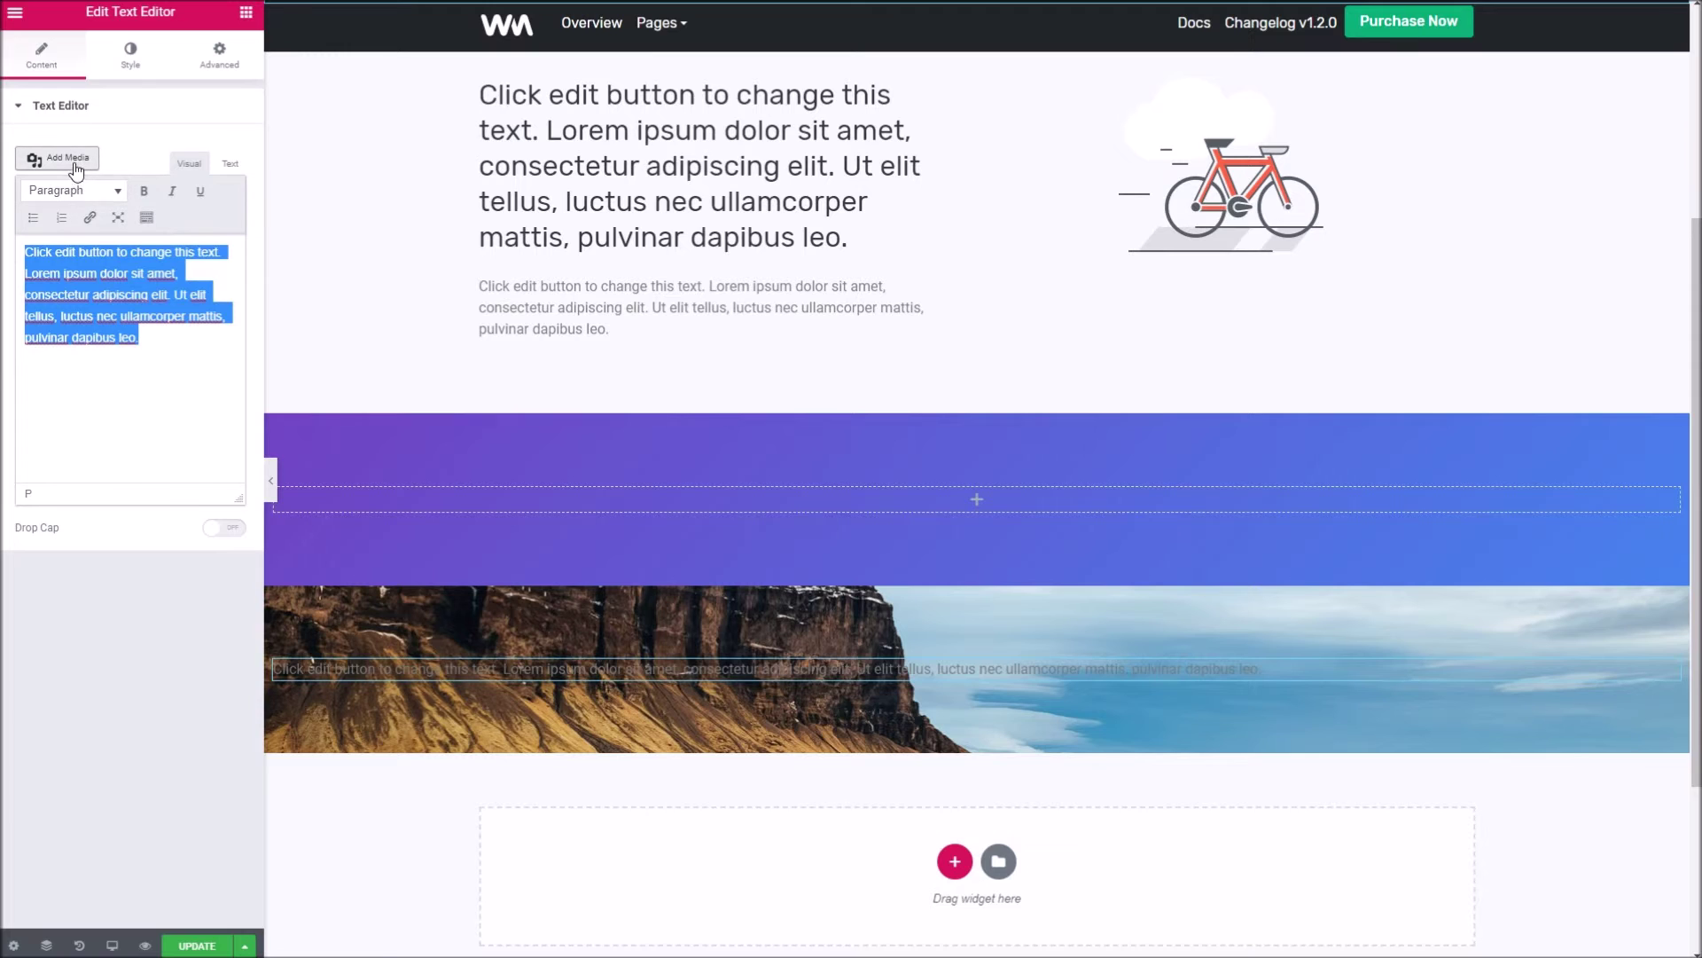
click(98, 192)
click(85, 243)
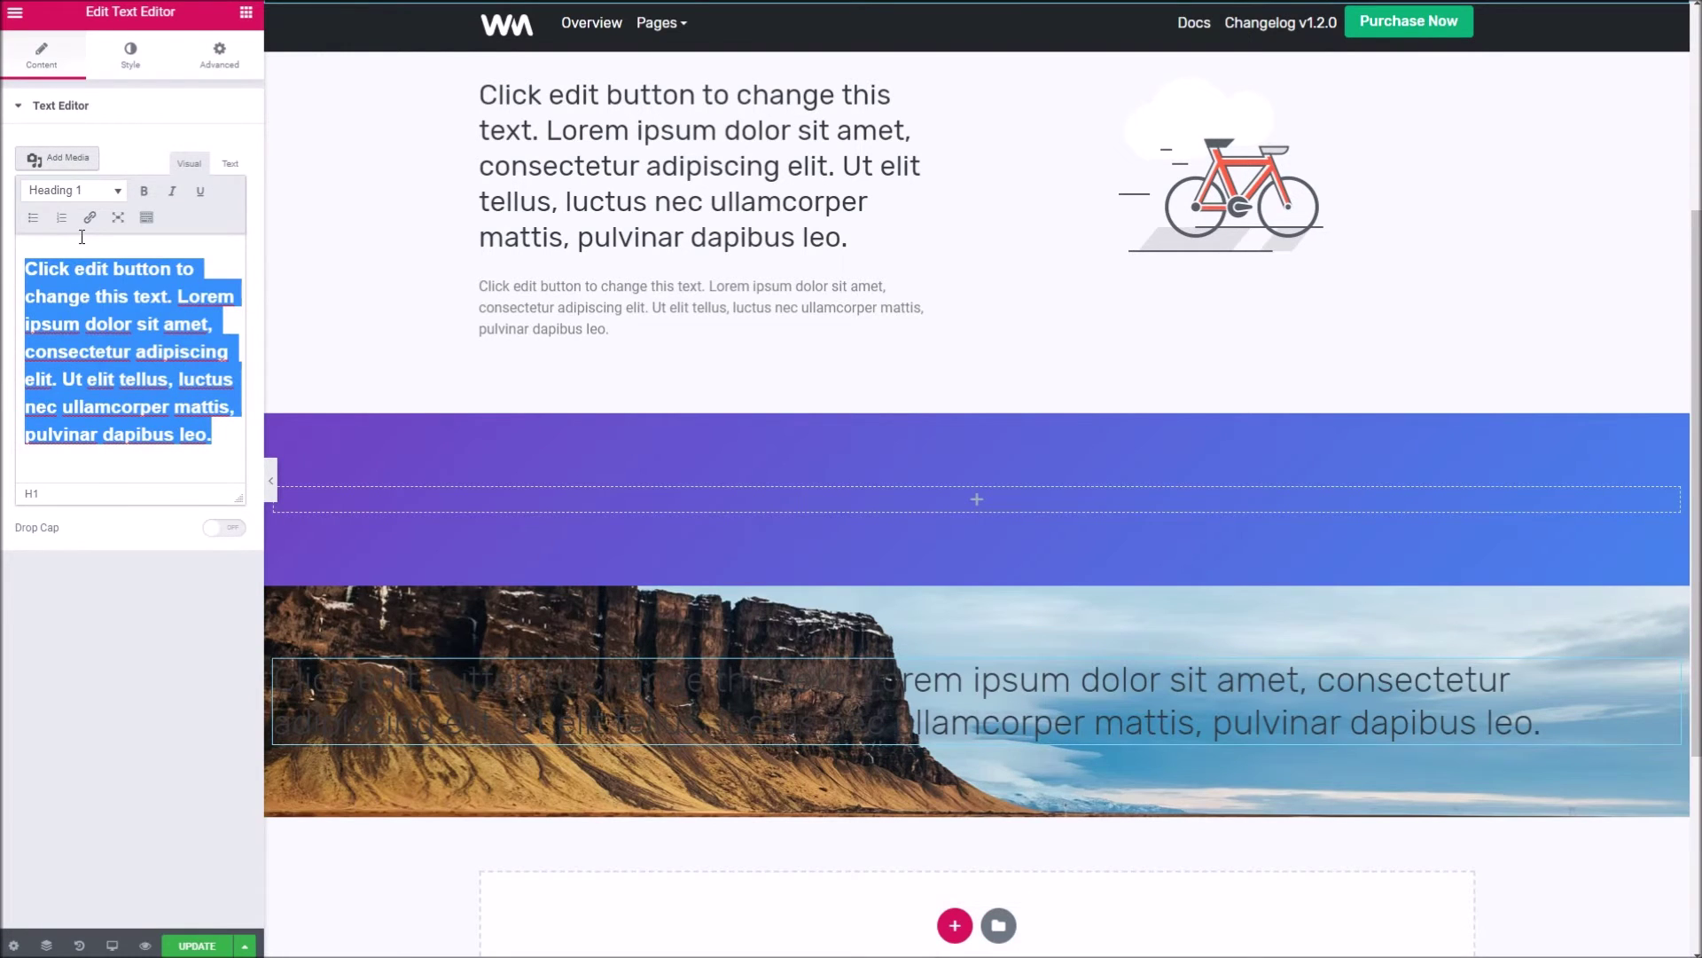
click(663, 692)
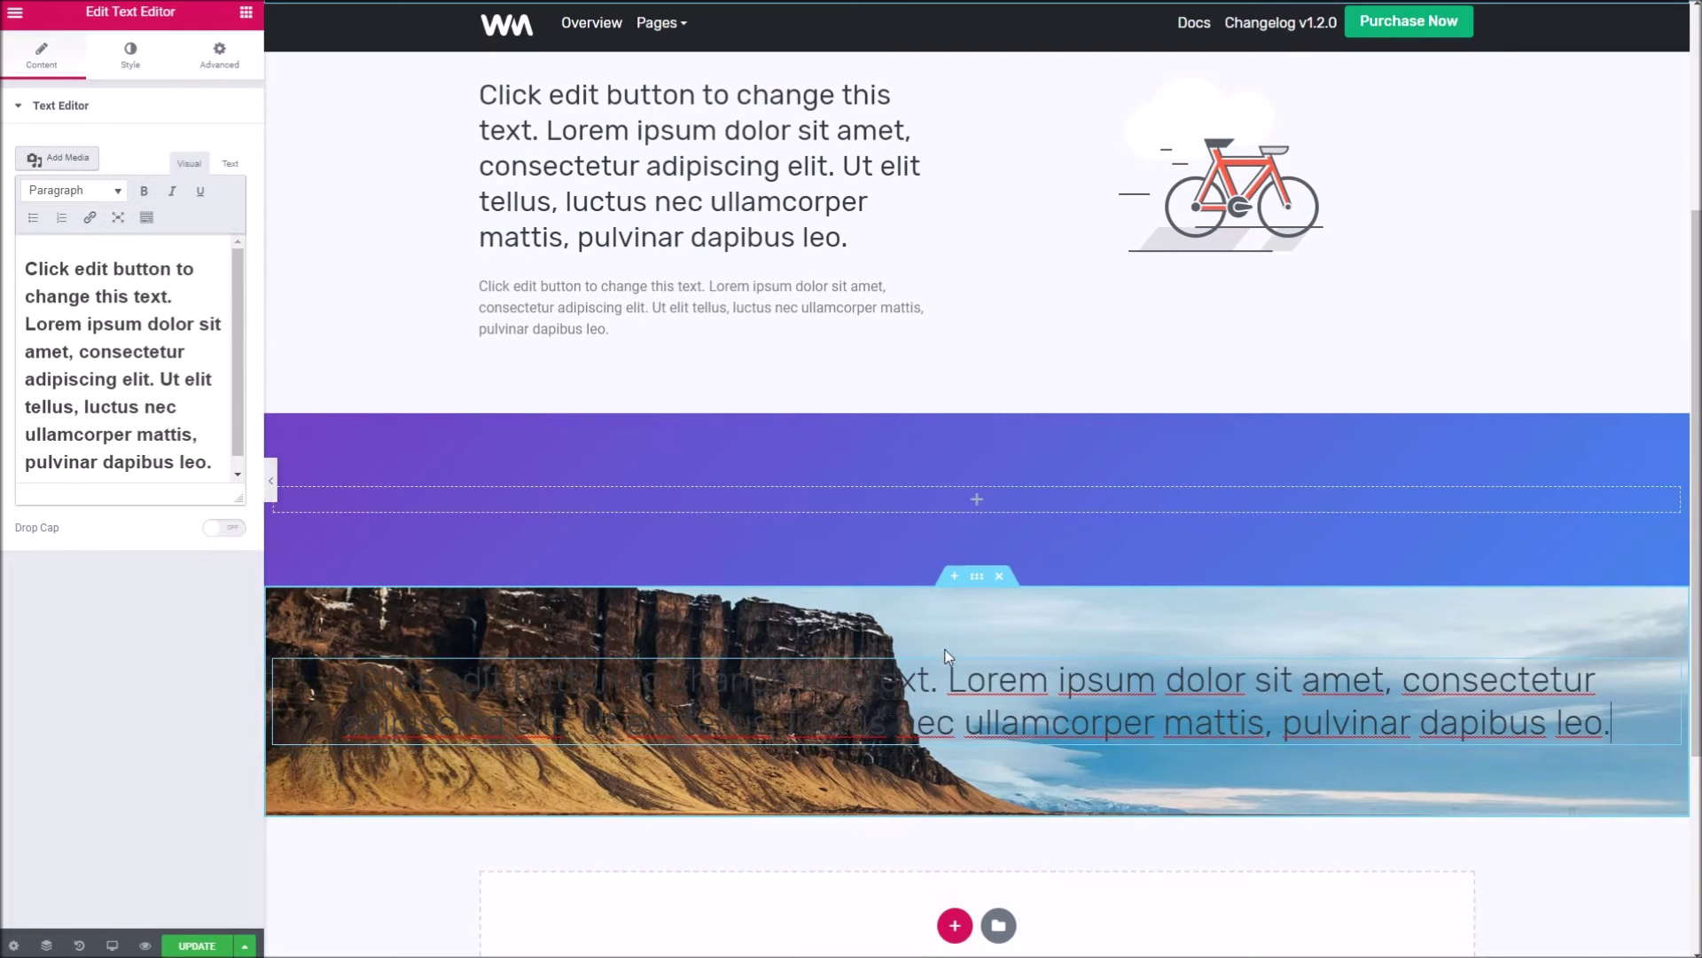
Assign the CSS class text-white to the photo-background section
click(976, 575)
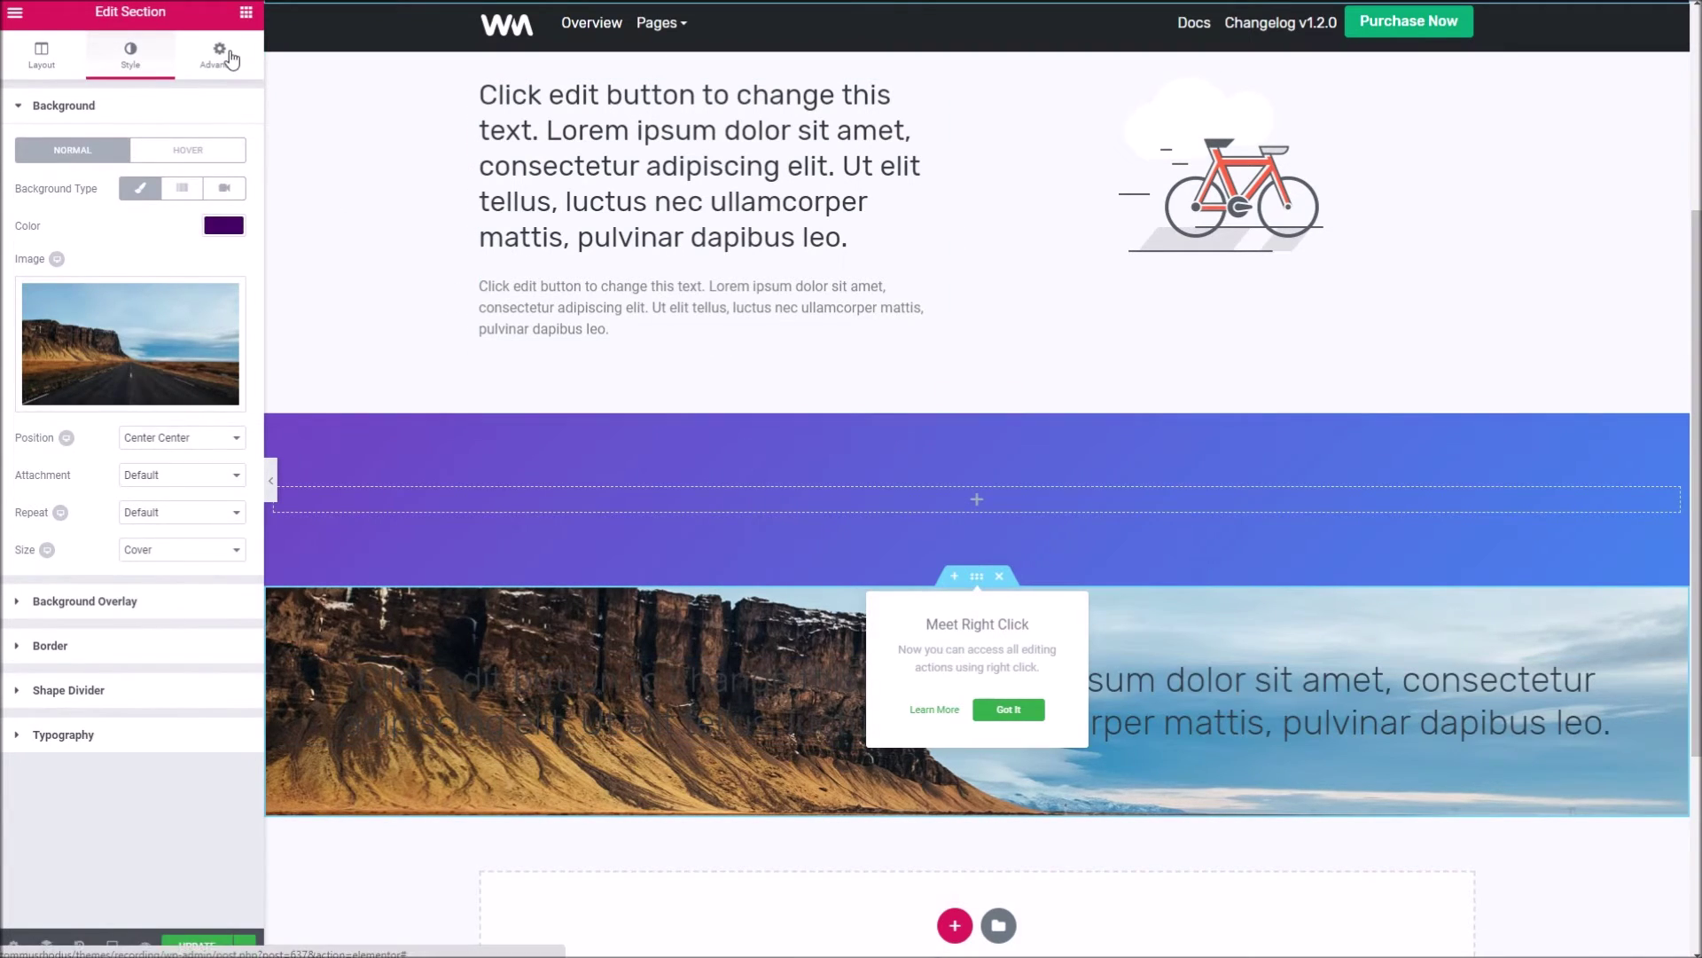
click(222, 53)
click(136, 376)
text(text-white)
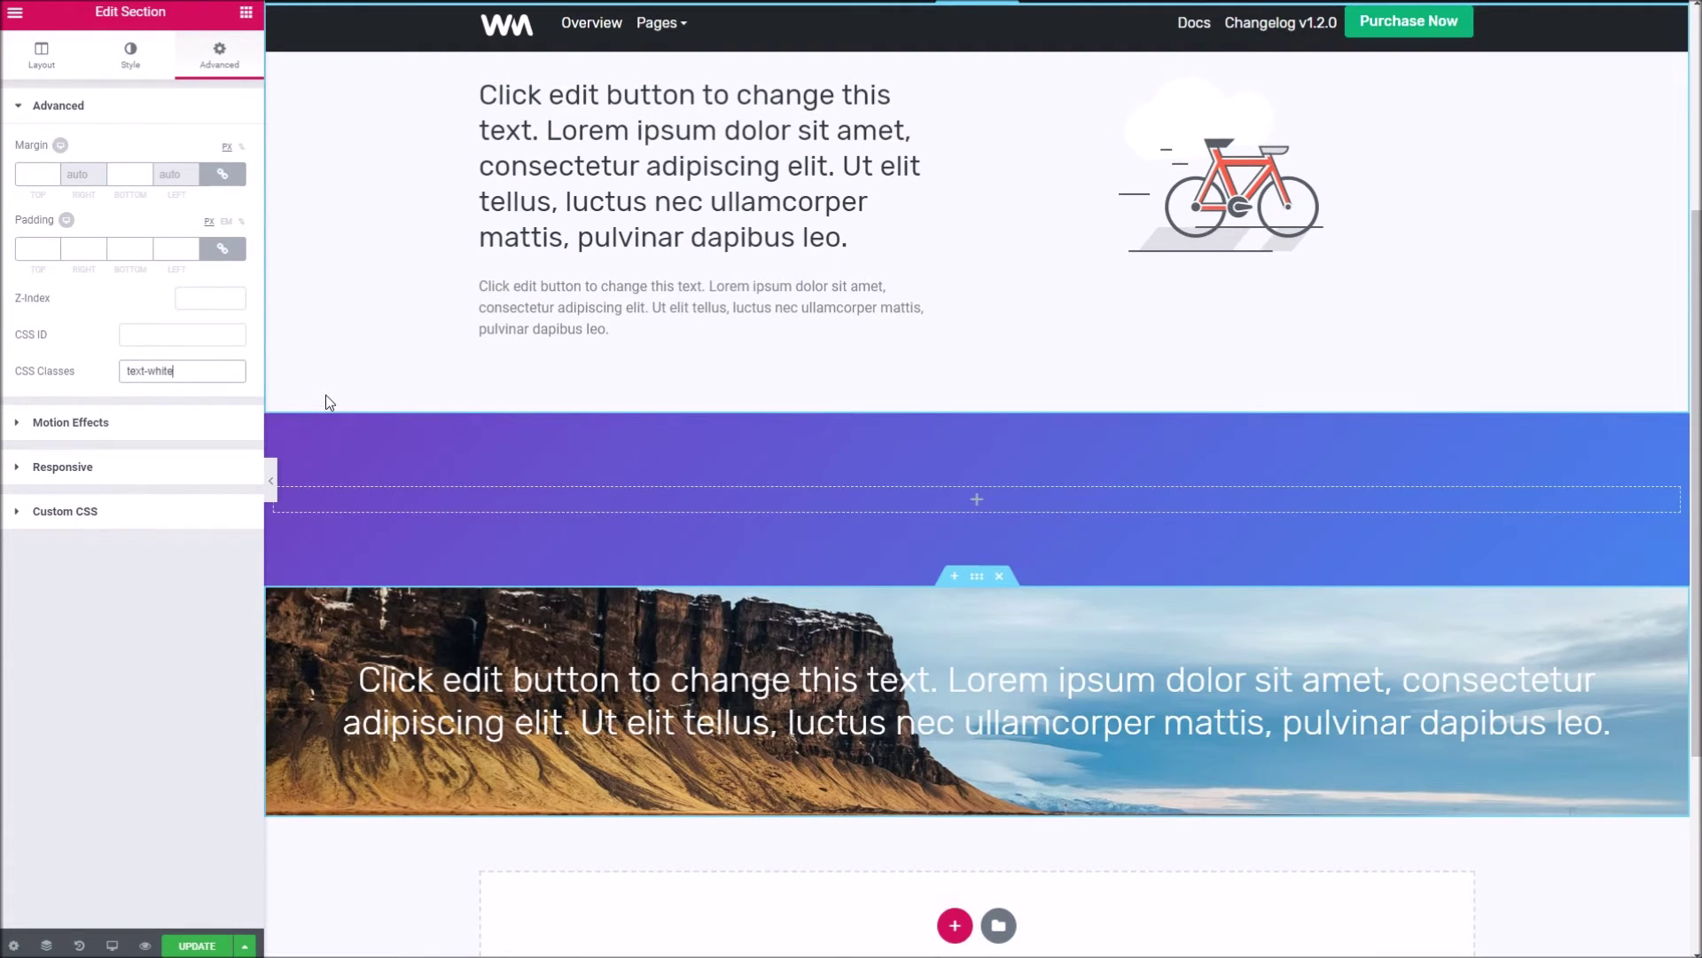
Add two new columns to the photo-background section beside the existing text column
click(574, 676)
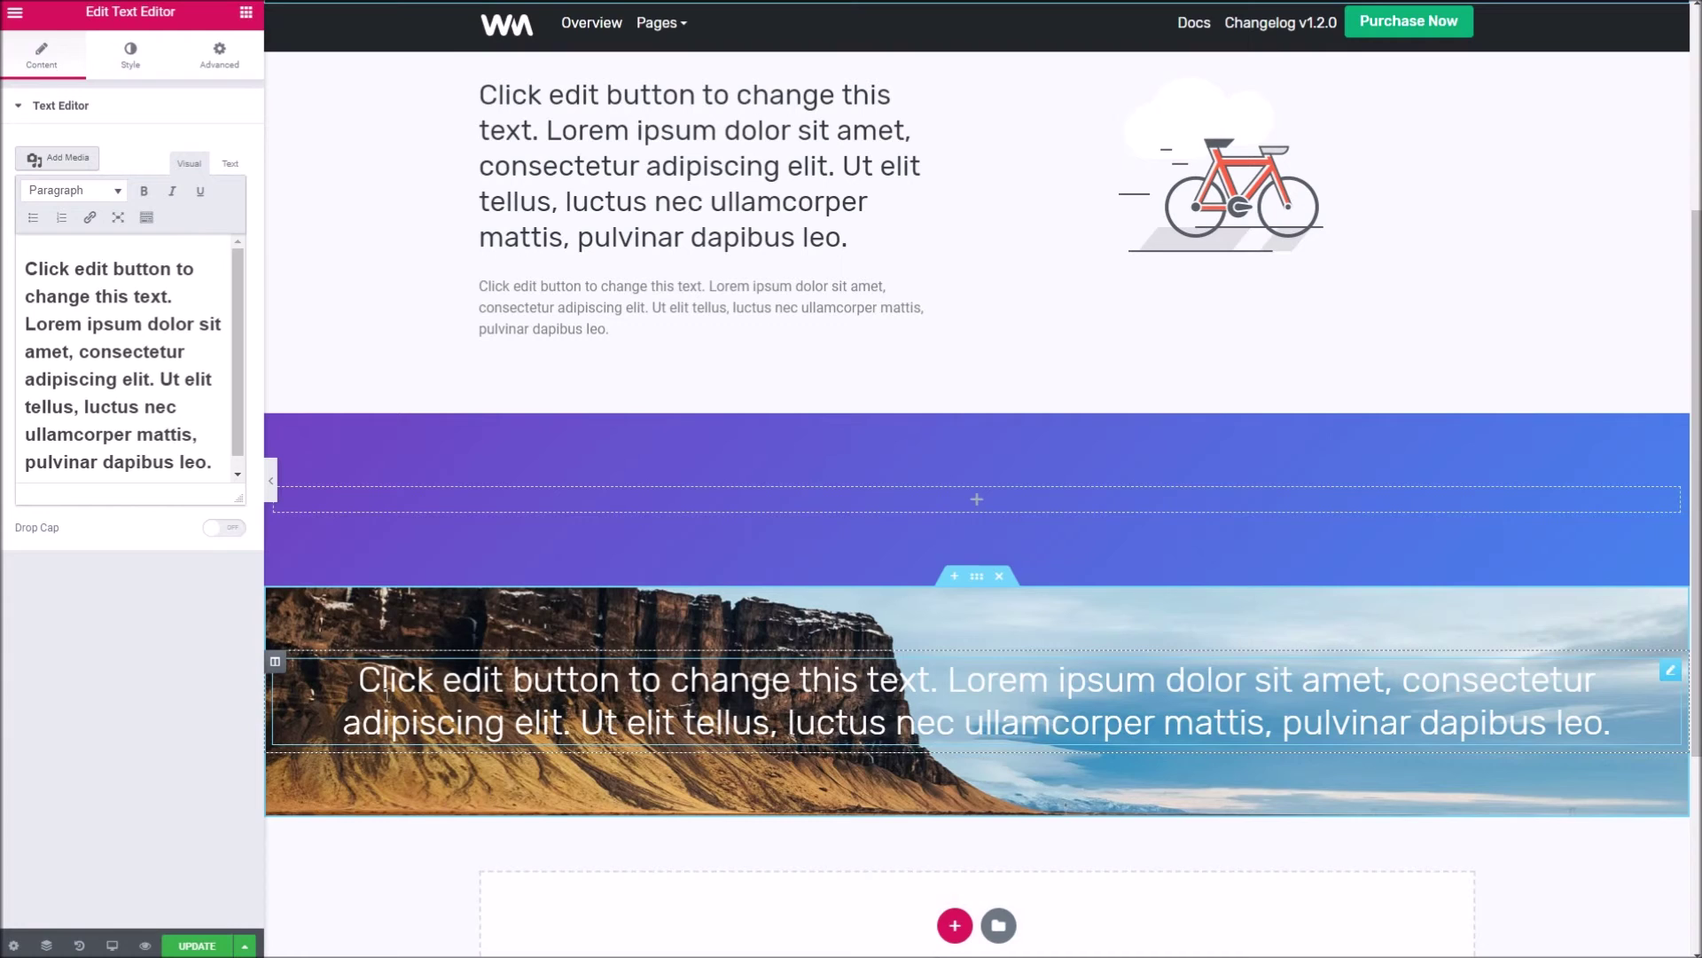
click(277, 663)
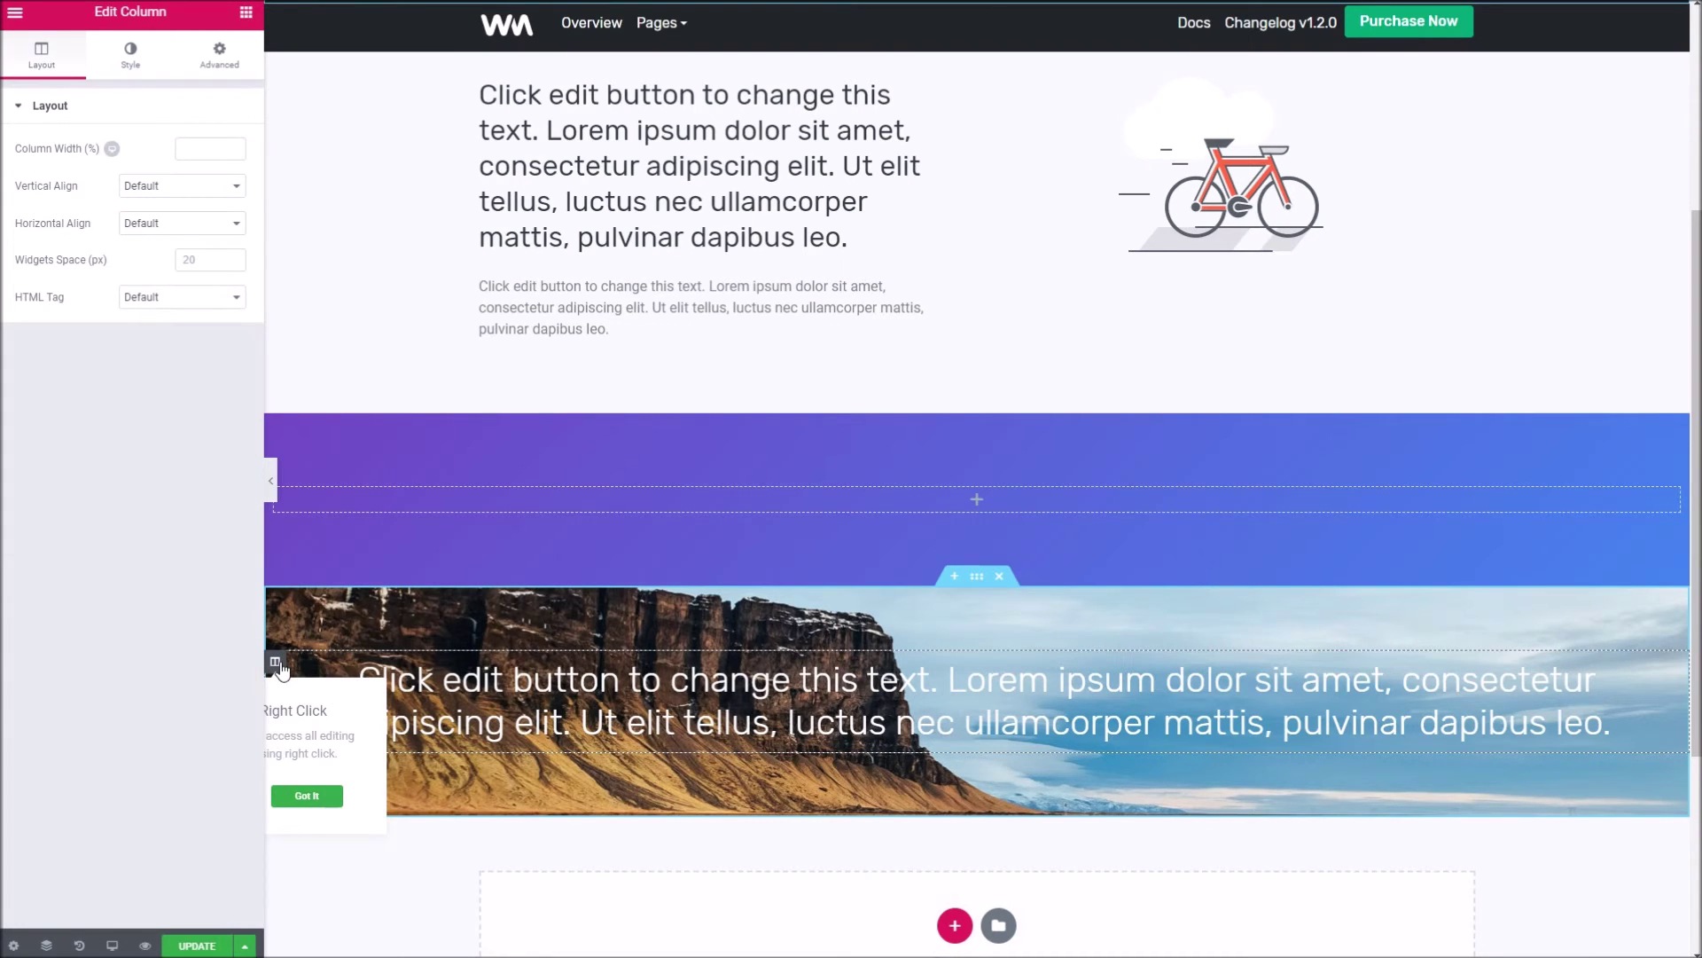
click(321, 671)
right_click(321, 671)
click(277, 663)
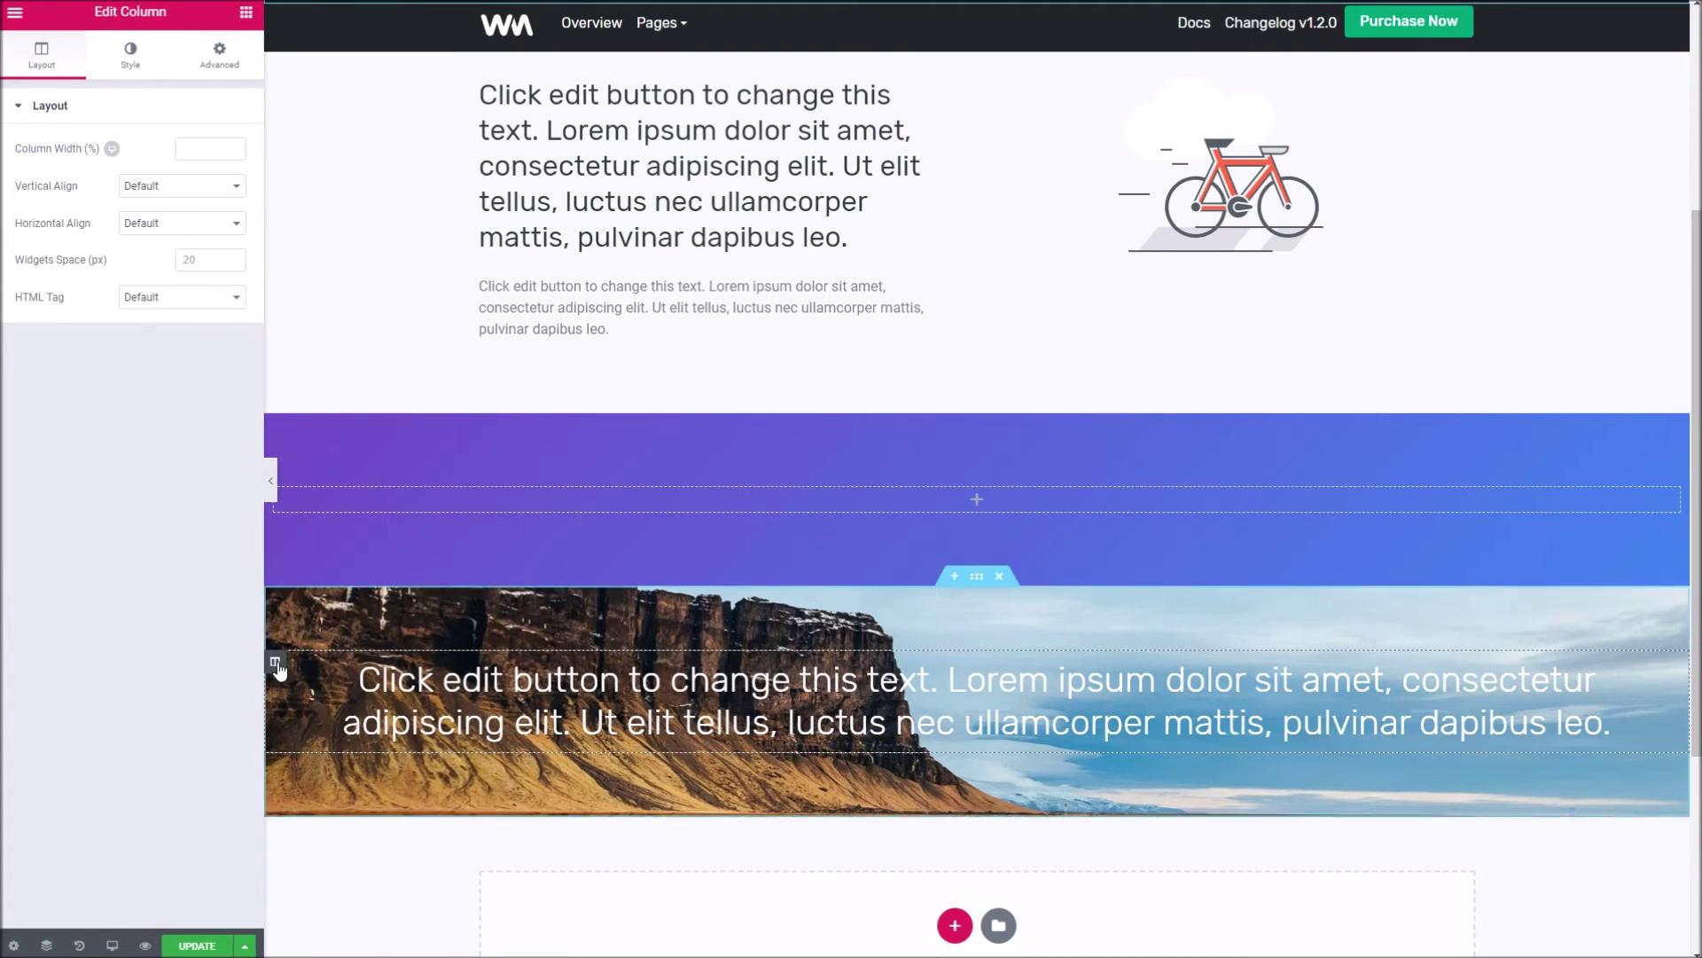
right_click(276, 665)
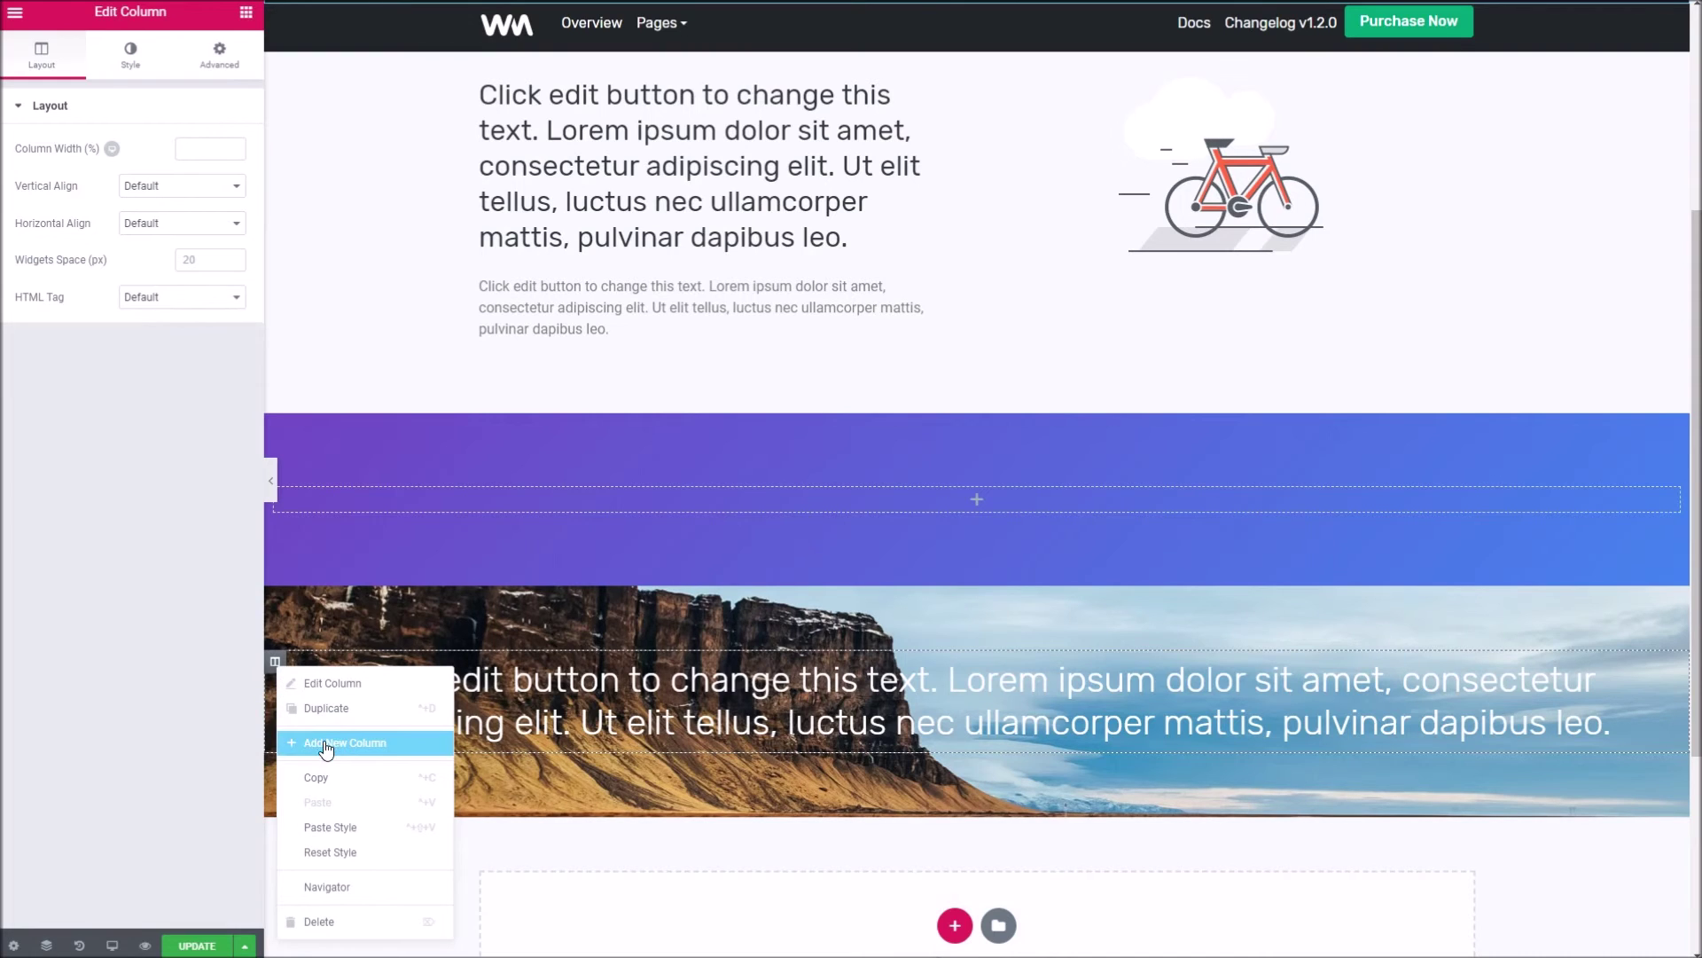
click(327, 743)
right_click(272, 658)
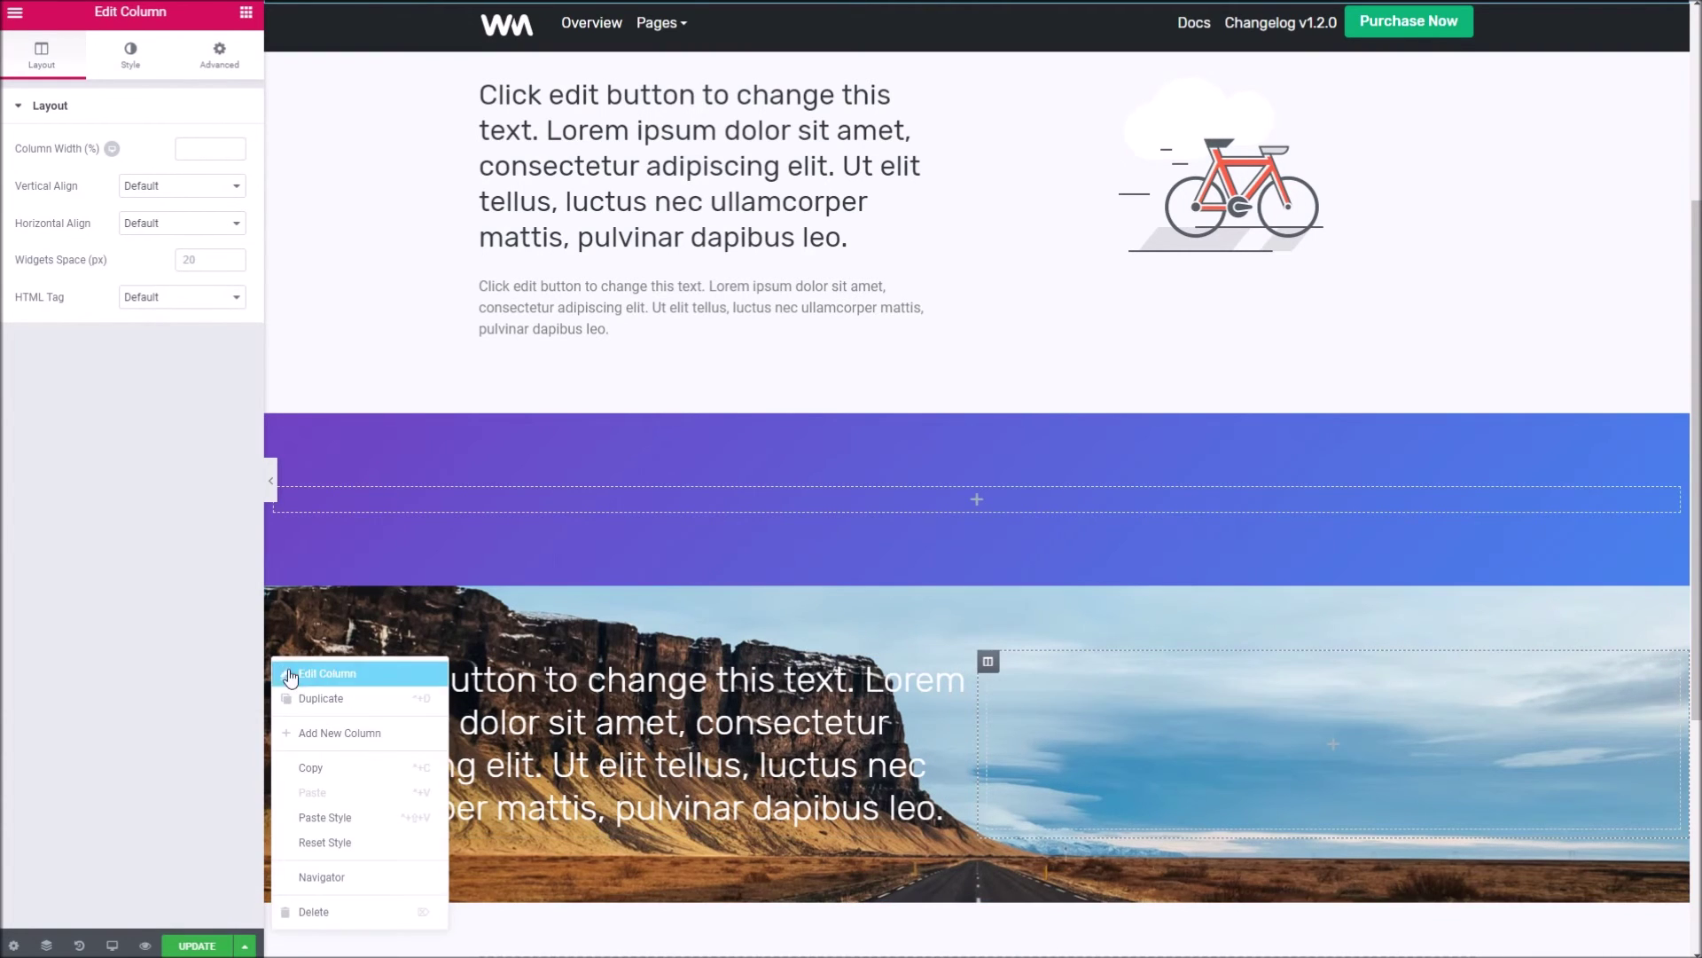
click(359, 733)
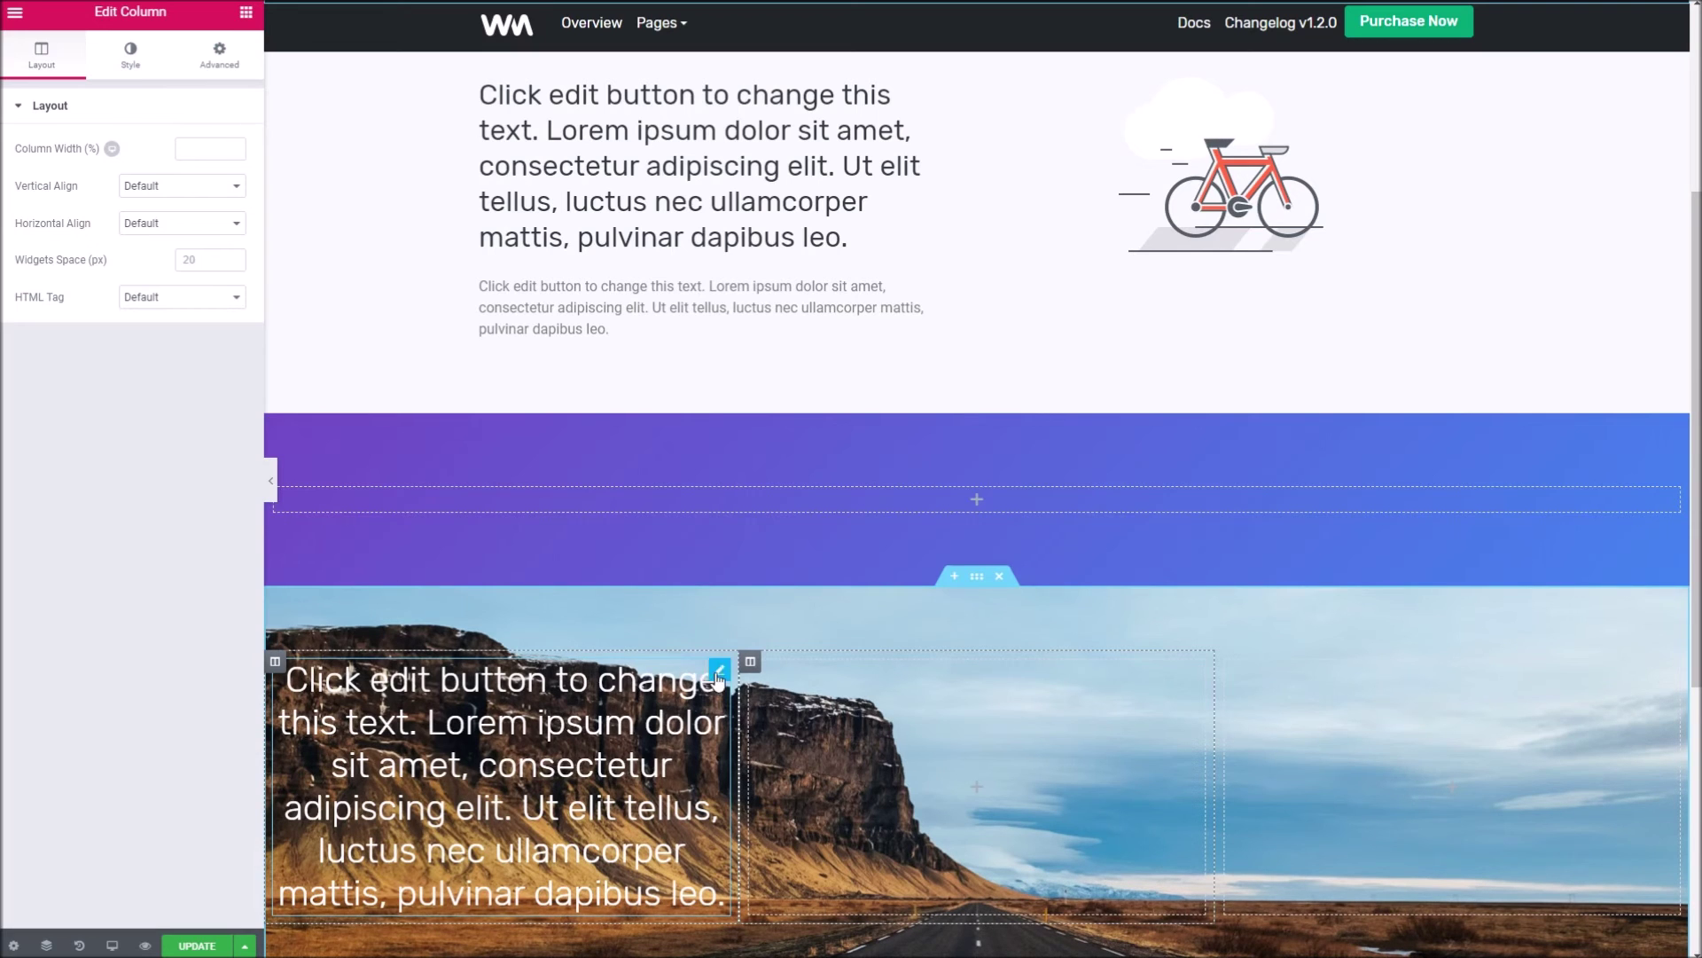
Move the heading text into the middle column and widen that column on both sides to about 60% of the section
drag(657, 680, 953, 678)
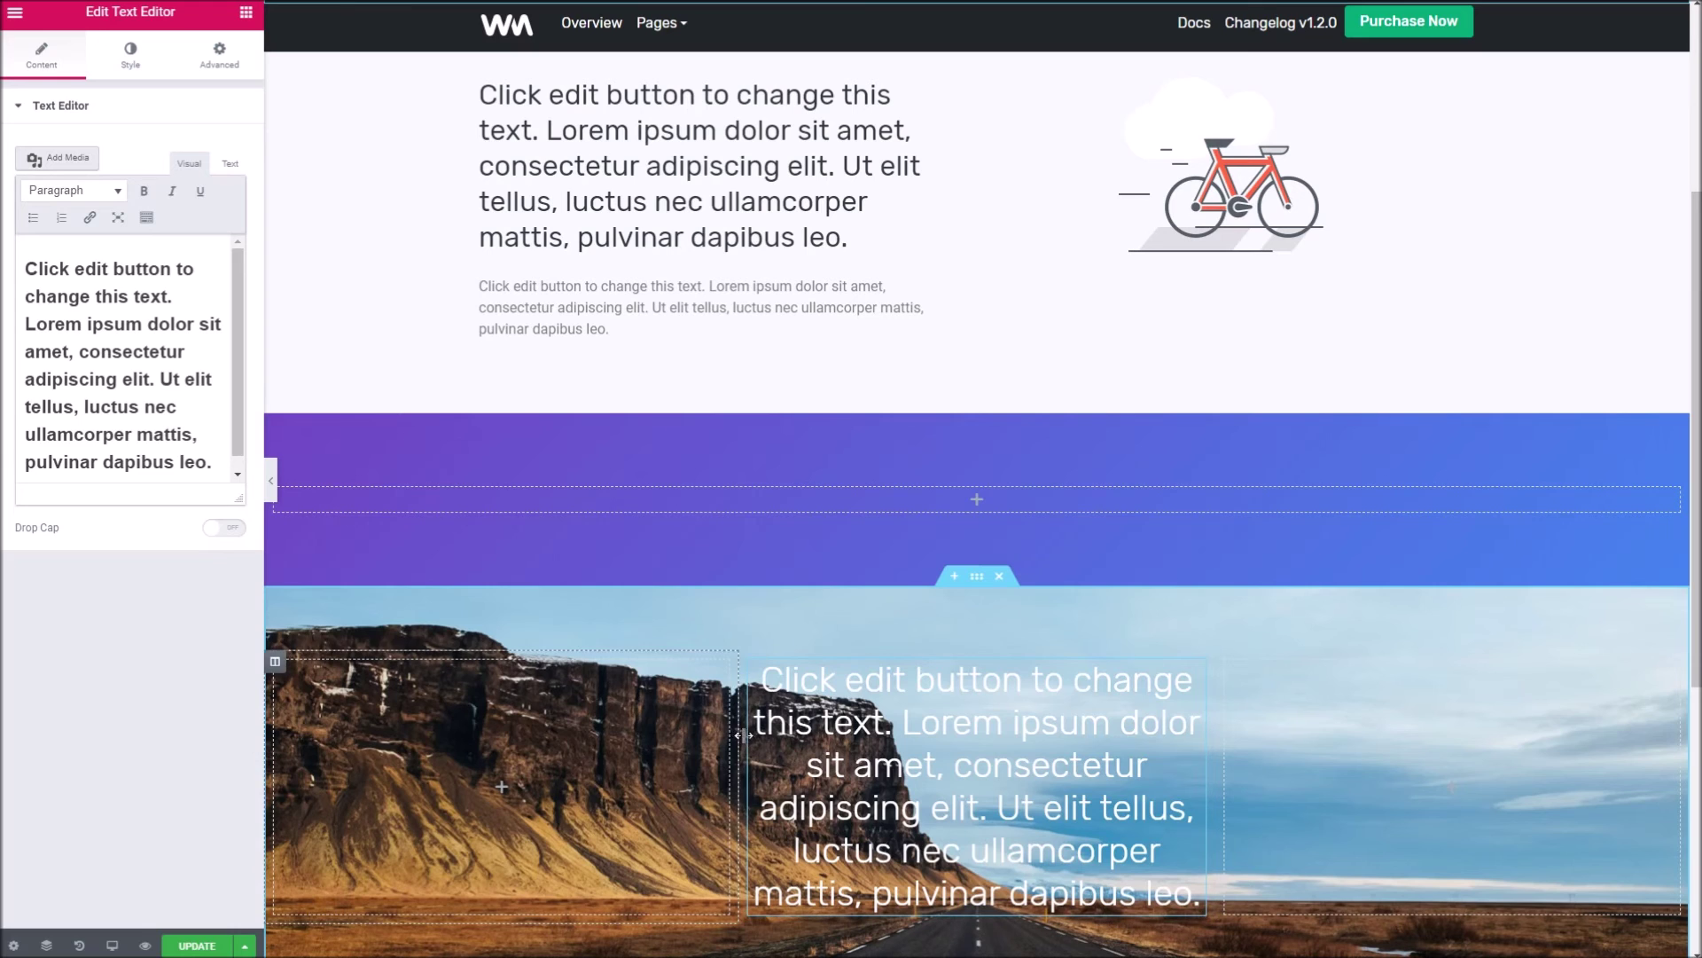
drag(737, 734, 545, 739)
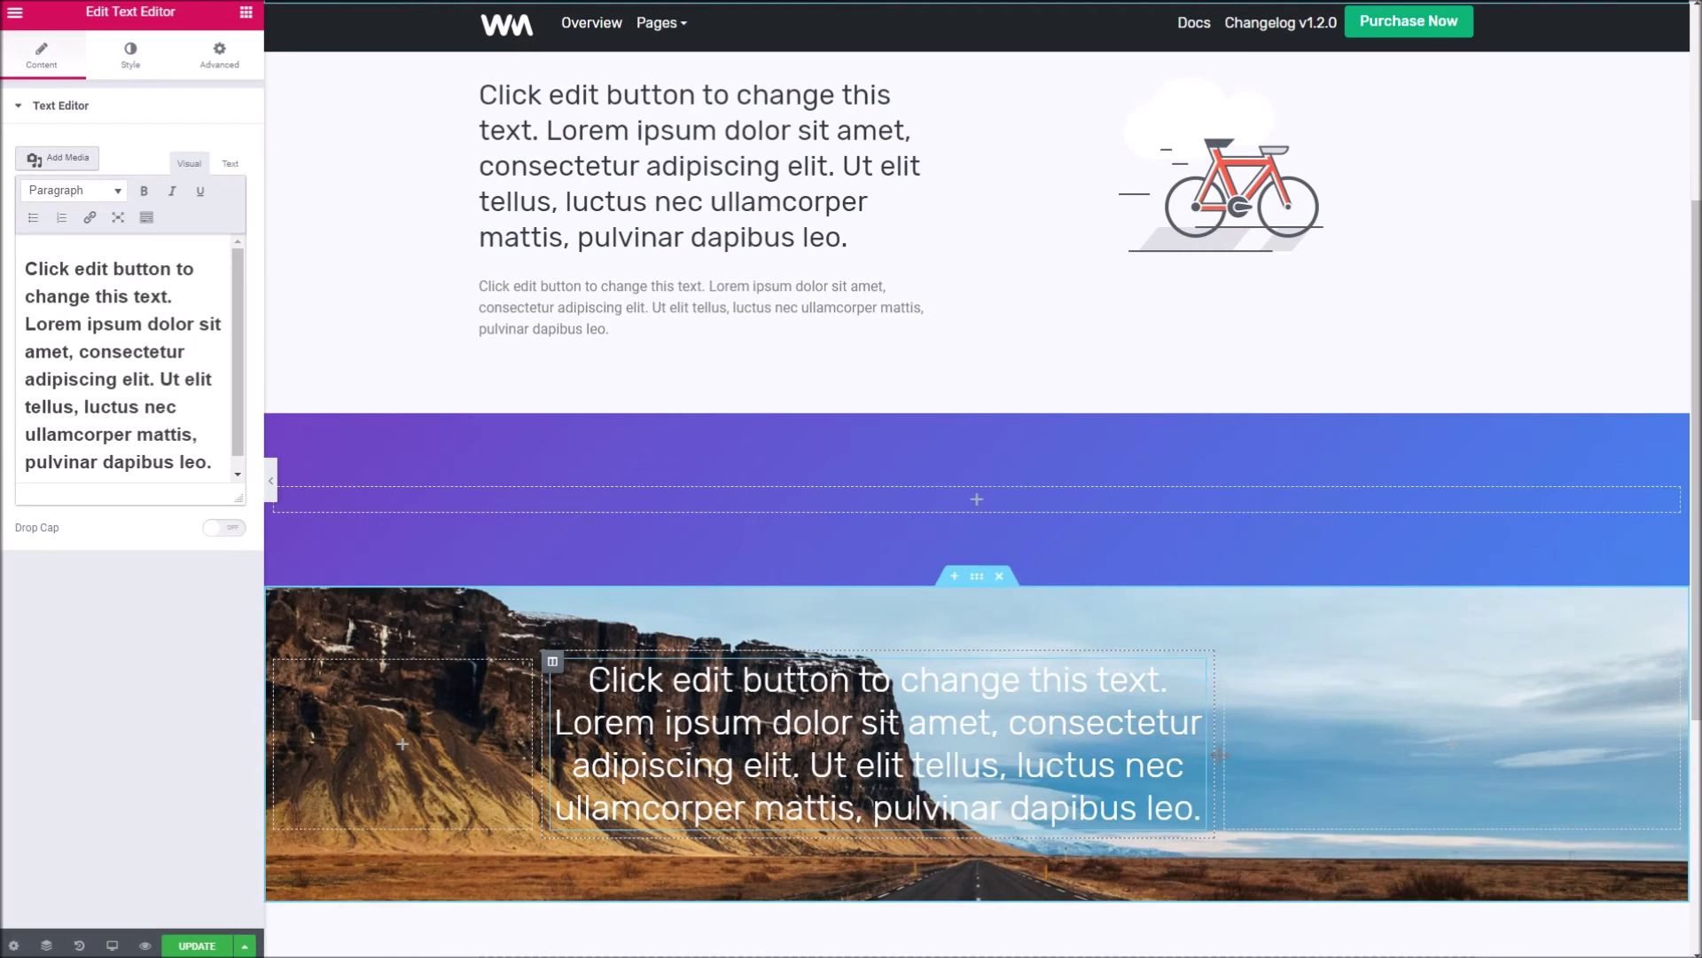
drag(1218, 756, 1406, 761)
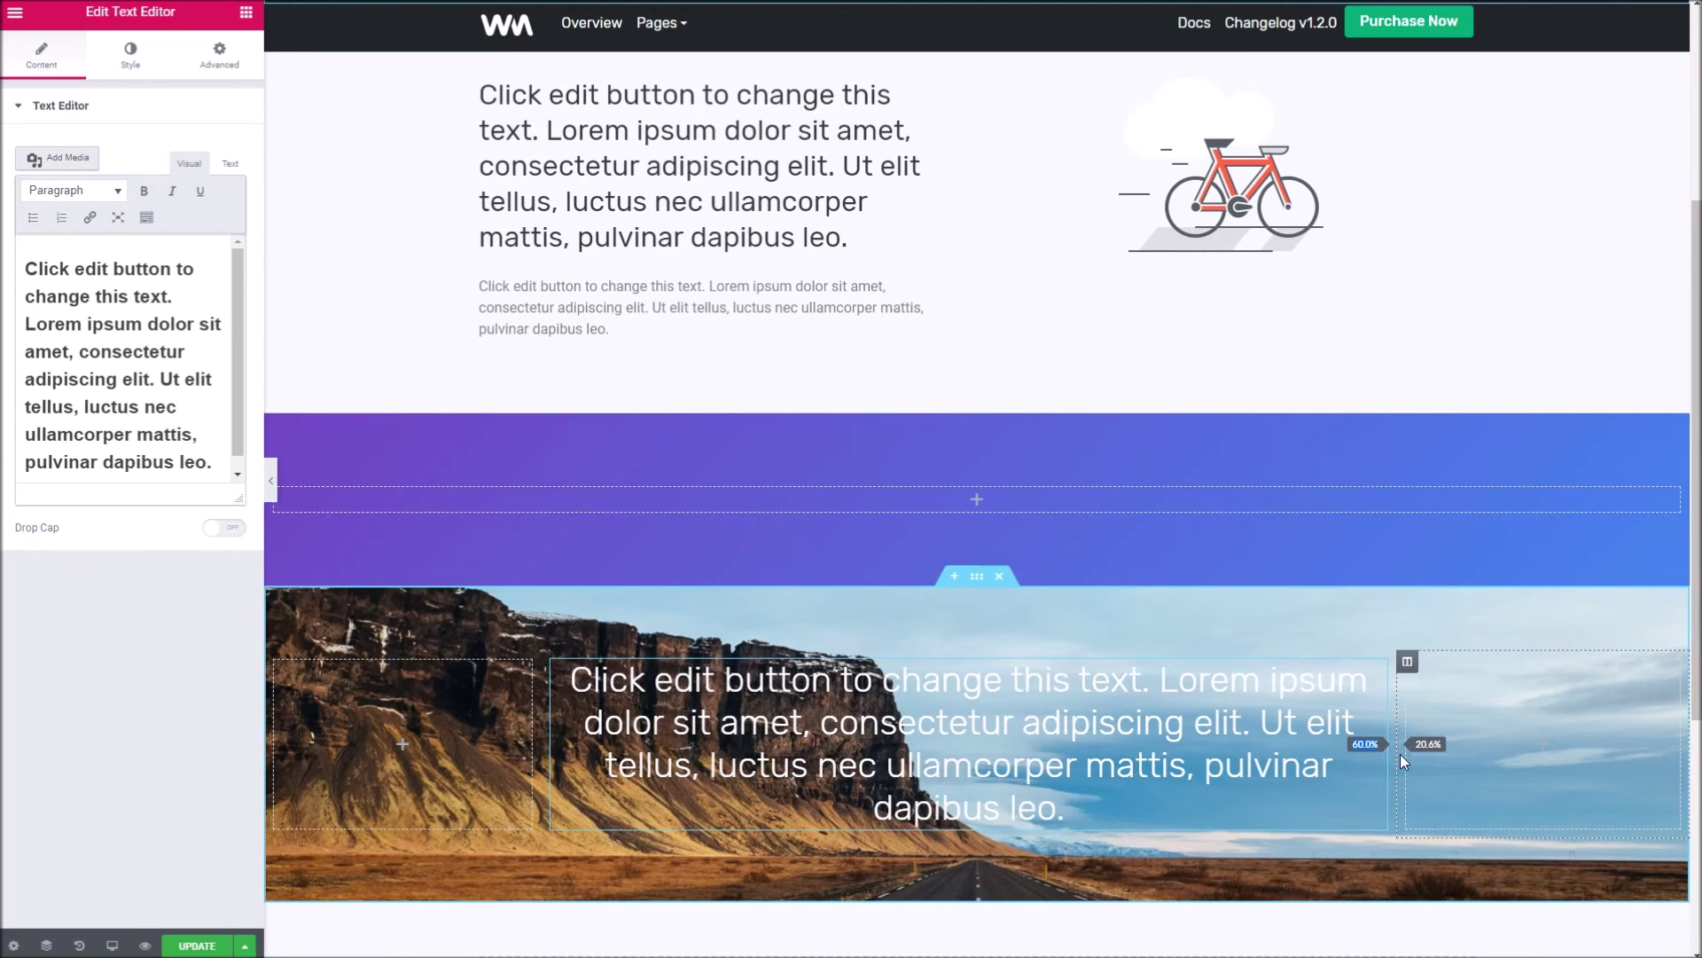
Add a single-column section below the photo section and place the Wingman Blog Posts widget in it
scroll(771, 725, down, 4)
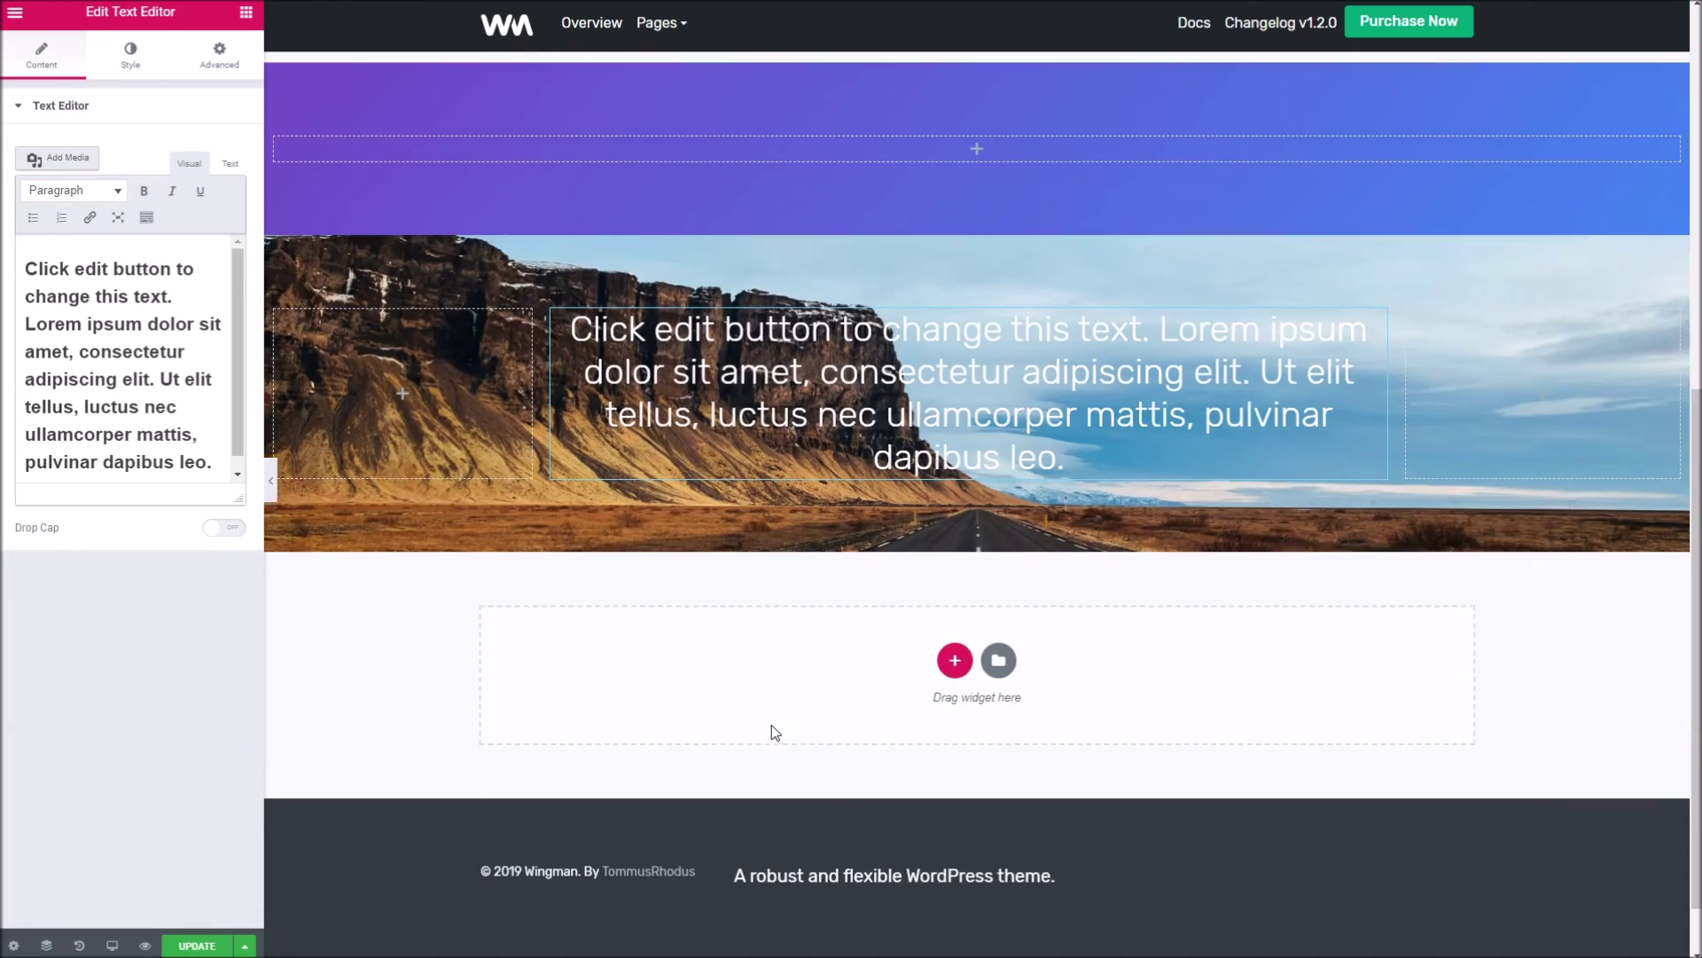
scroll(769, 714, up, 3)
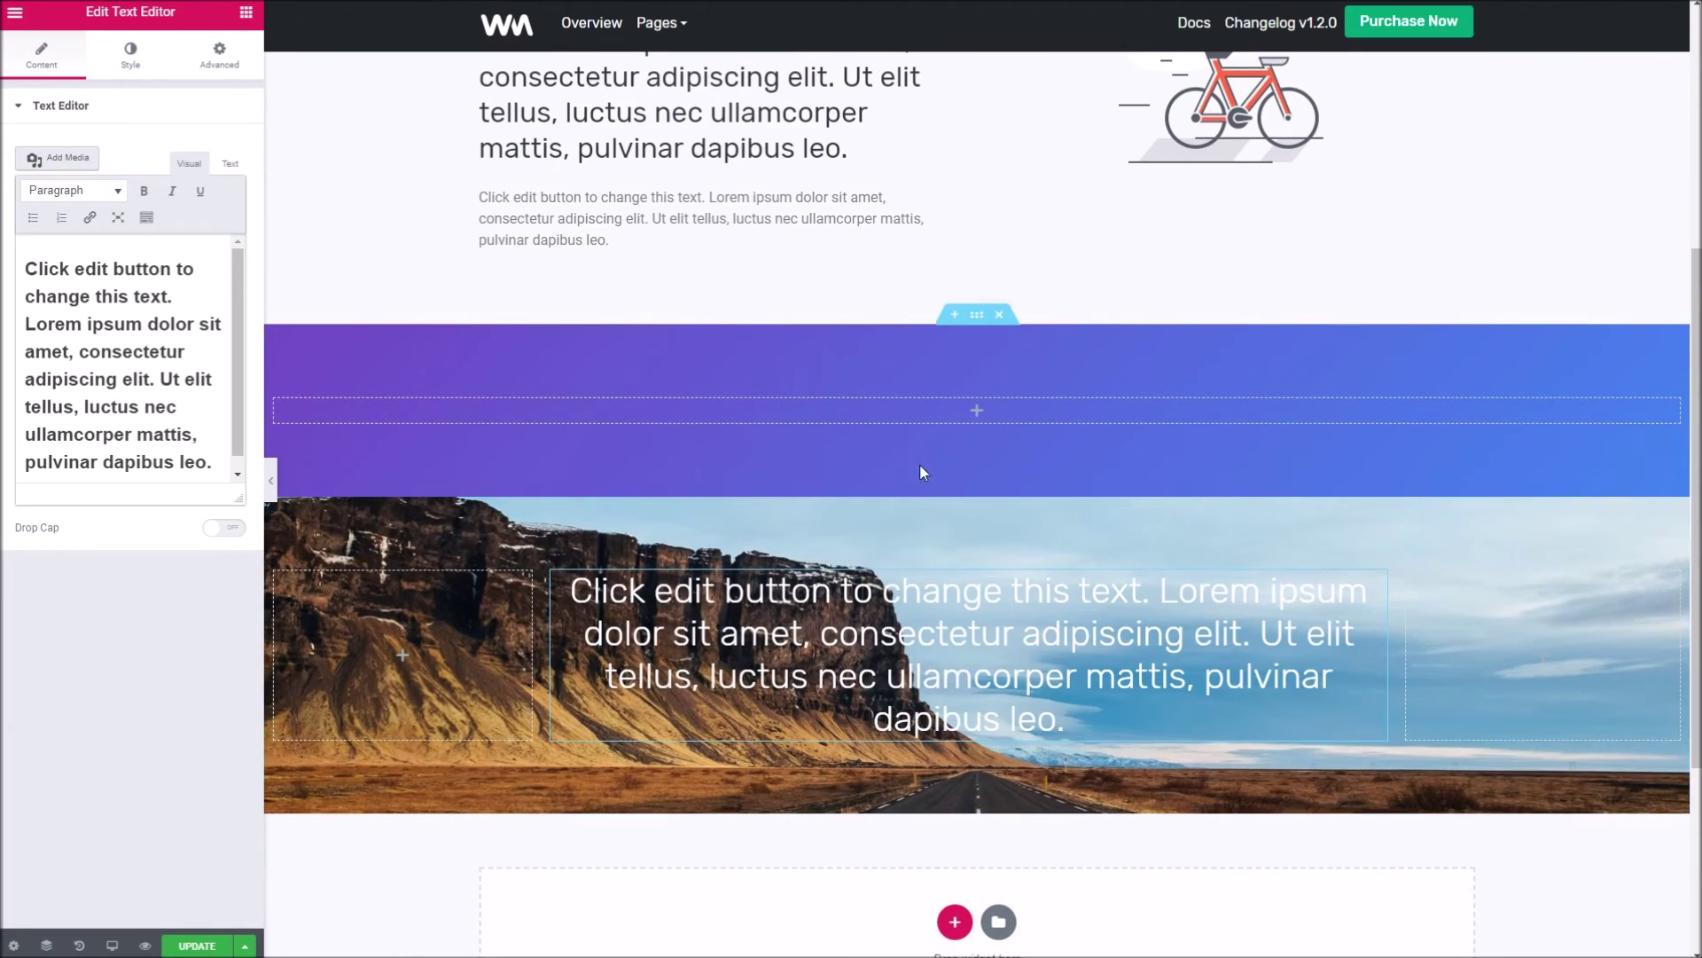
scroll(870, 810, down, 2)
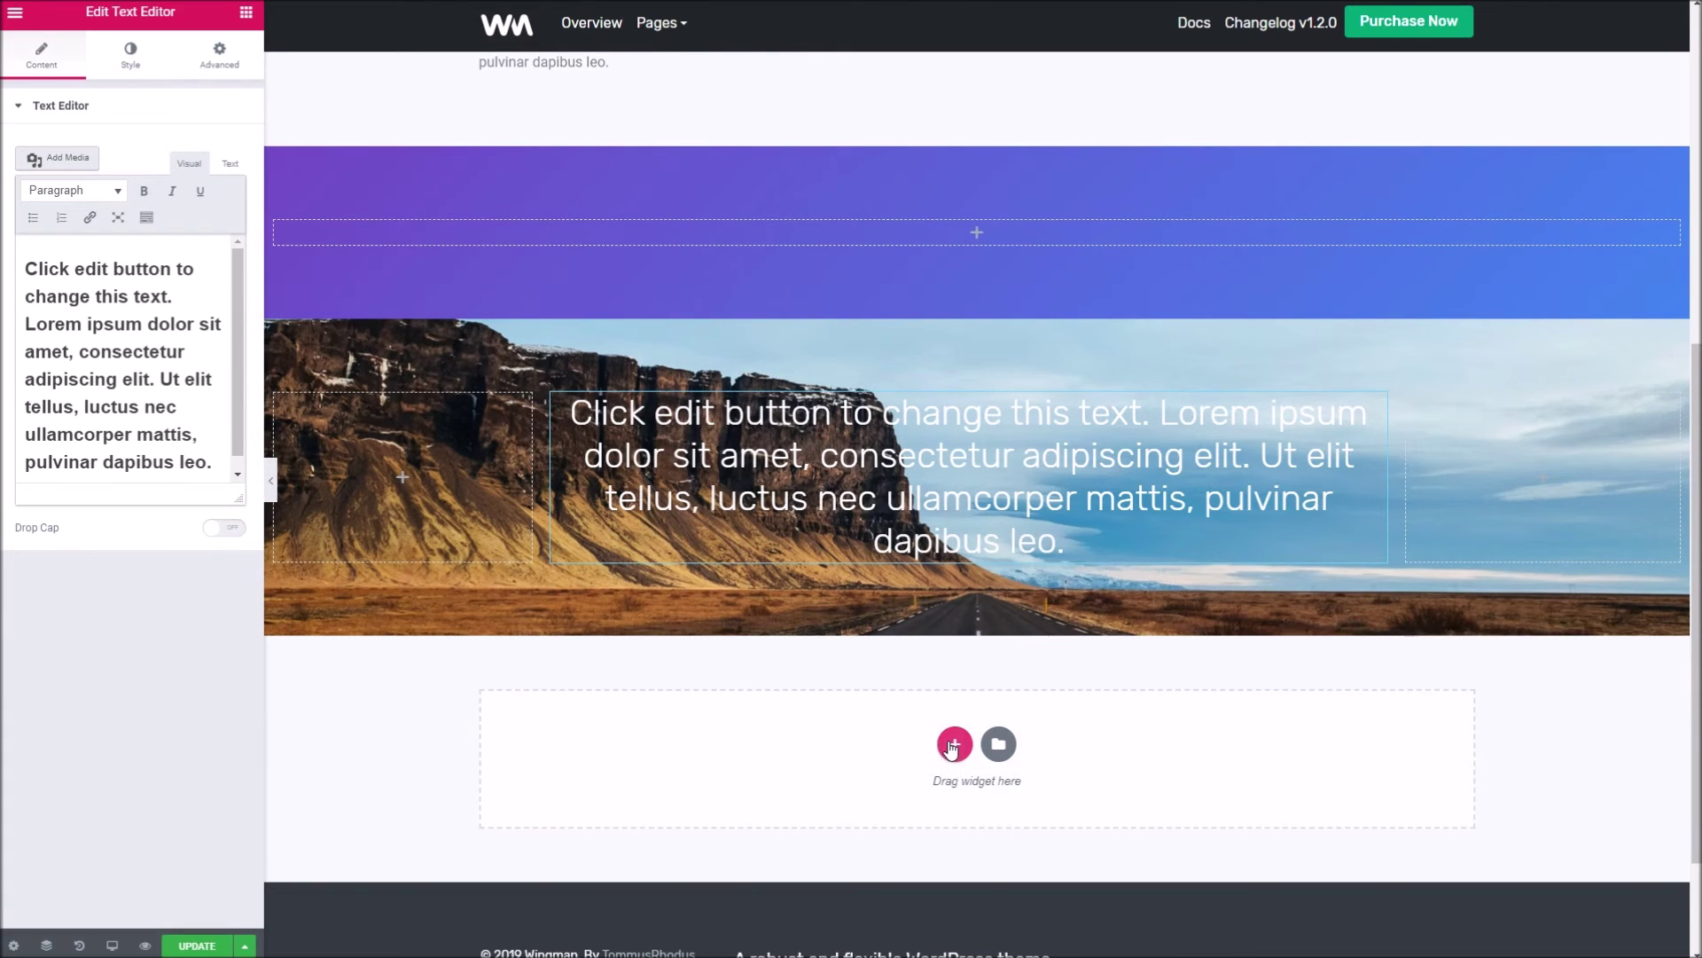
click(953, 746)
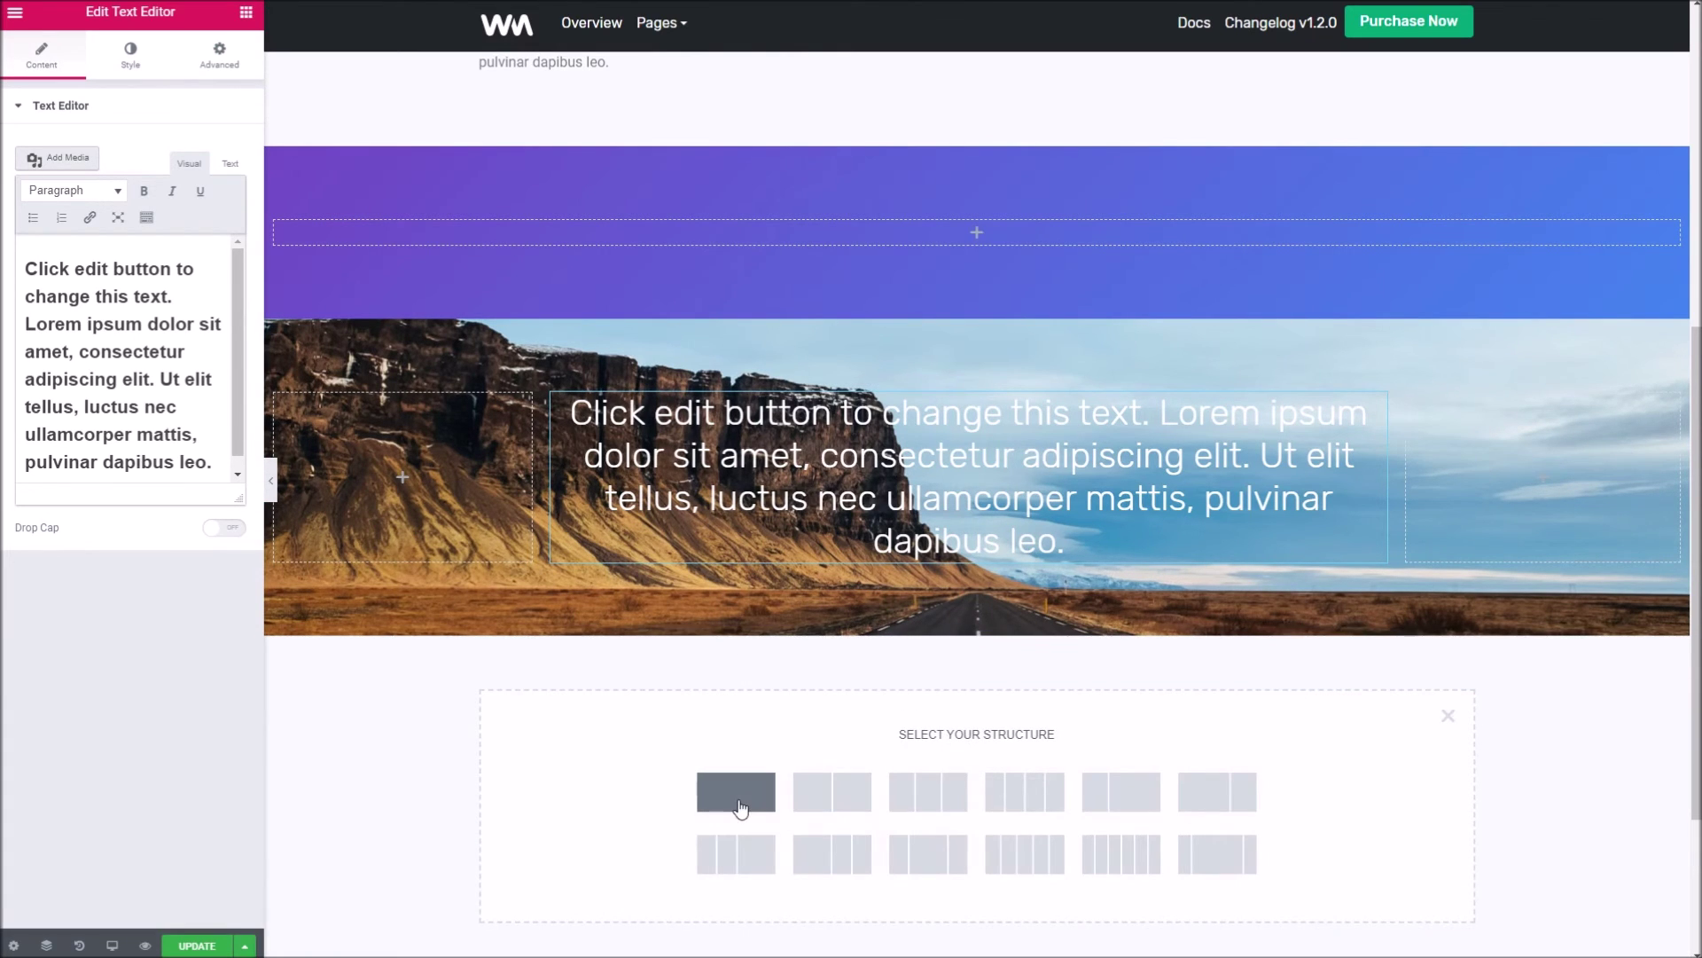
click(736, 791)
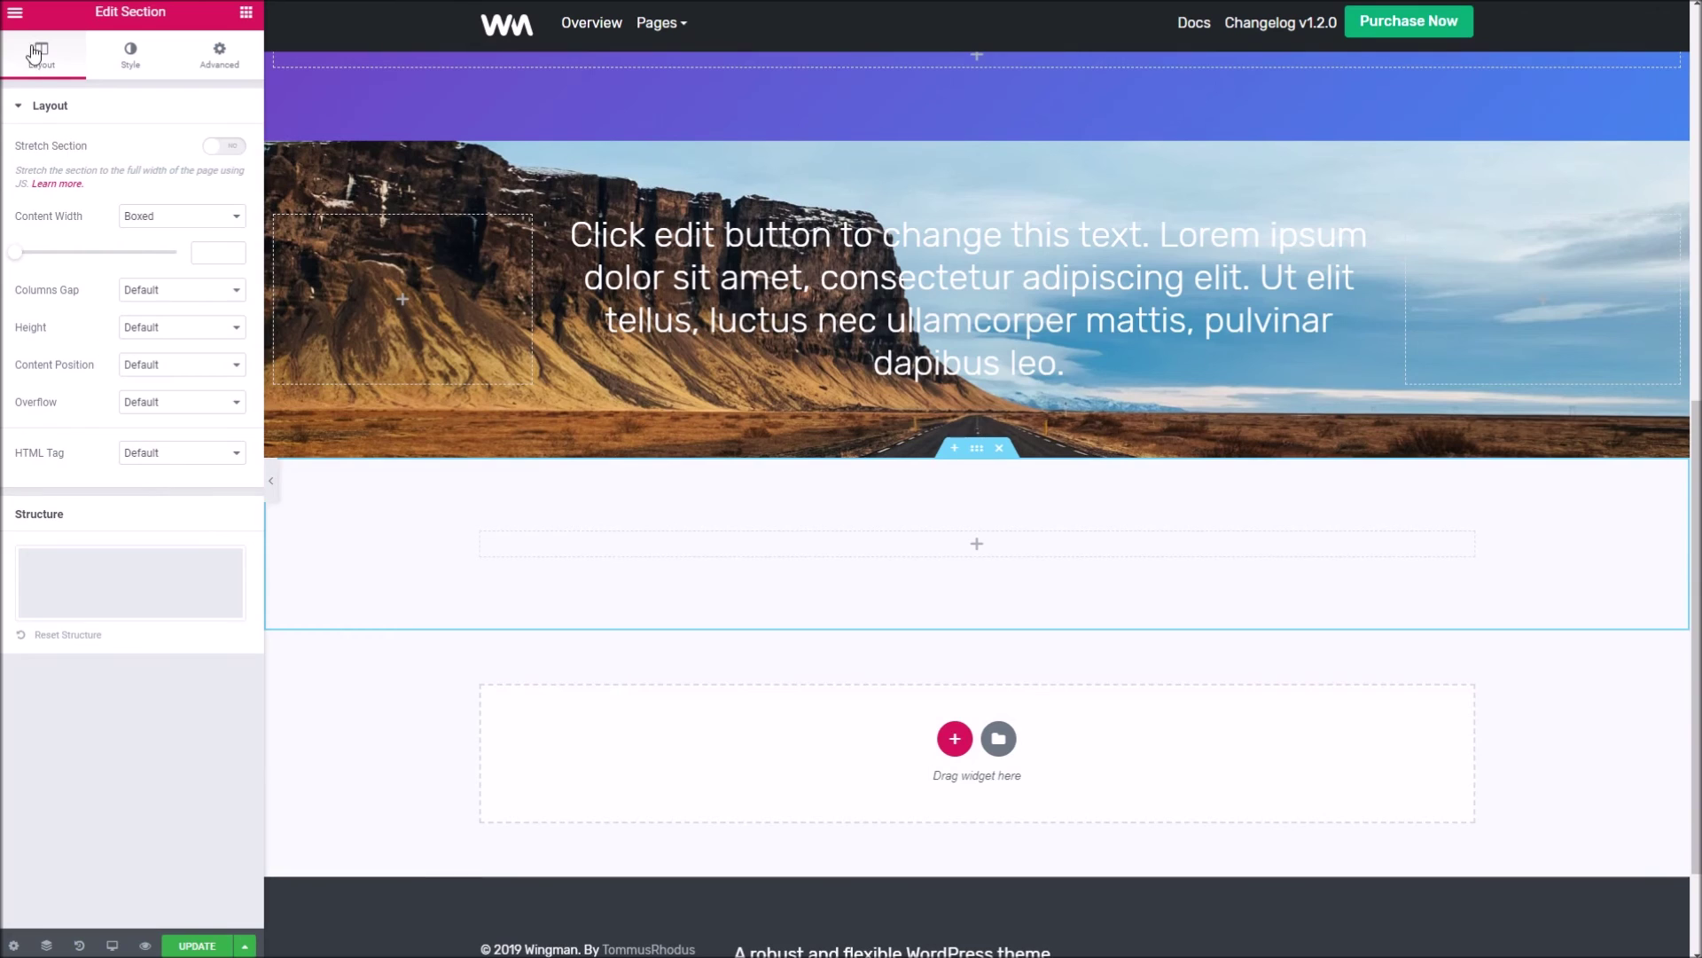
click(247, 14)
scroll(190, 621, down, 15)
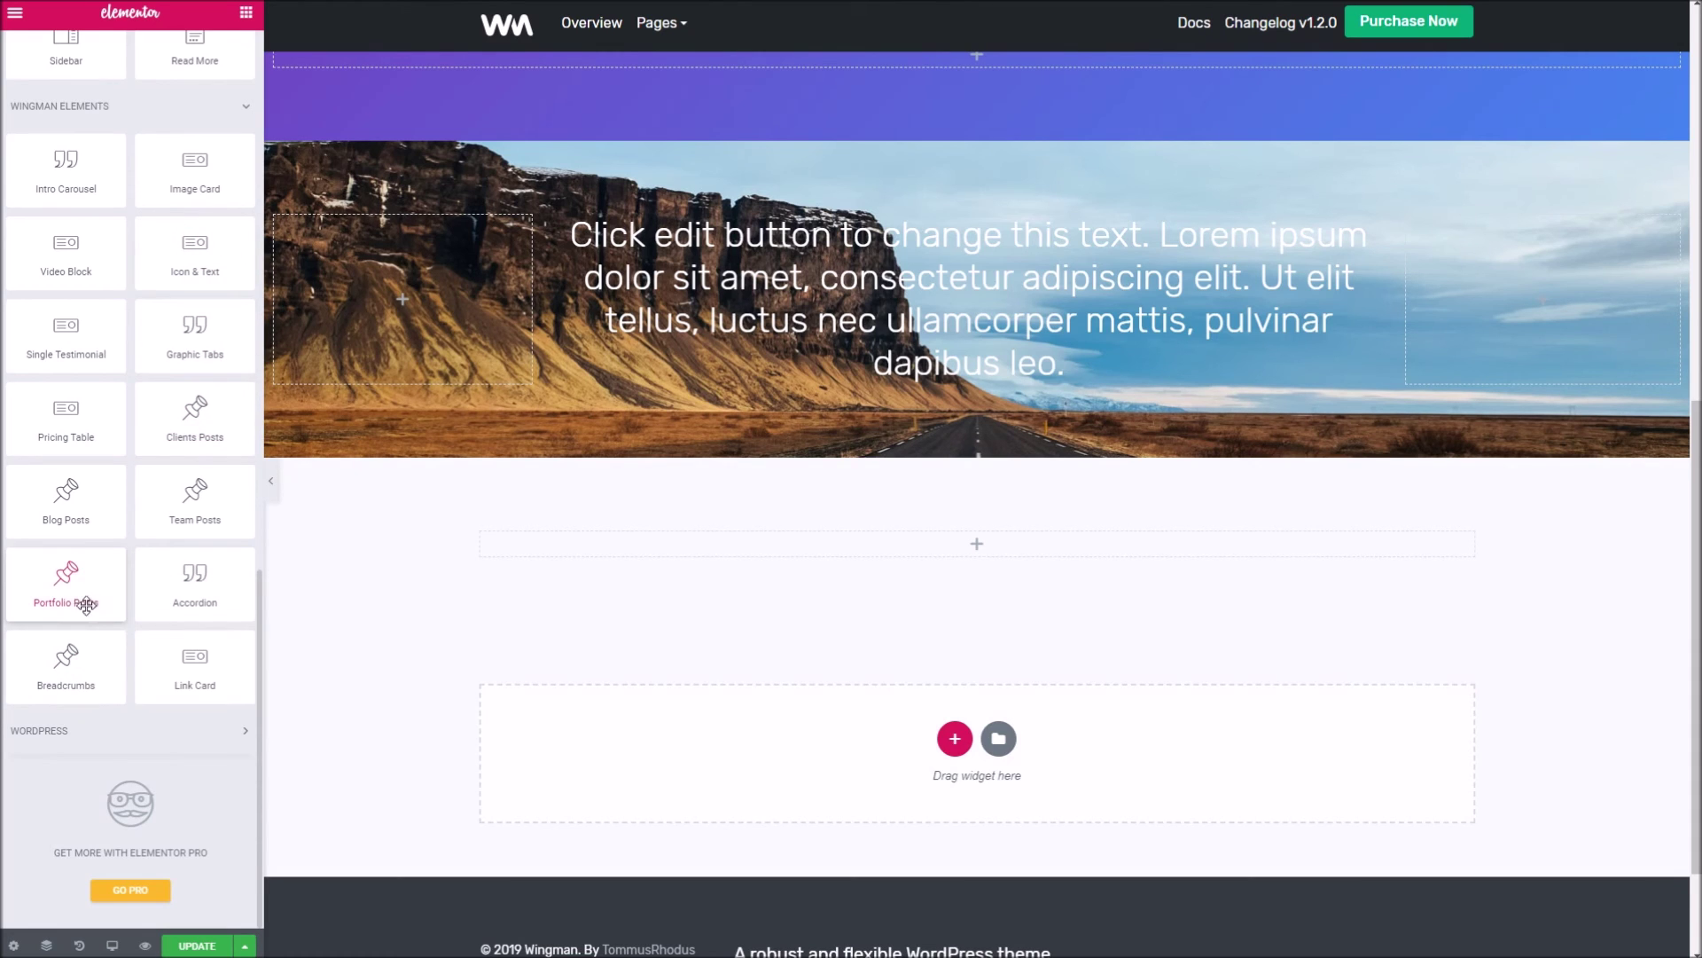
drag(106, 525, 878, 549)
Set the Blog Posts widget's number of posts to 6
scroll(893, 471, down, 4)
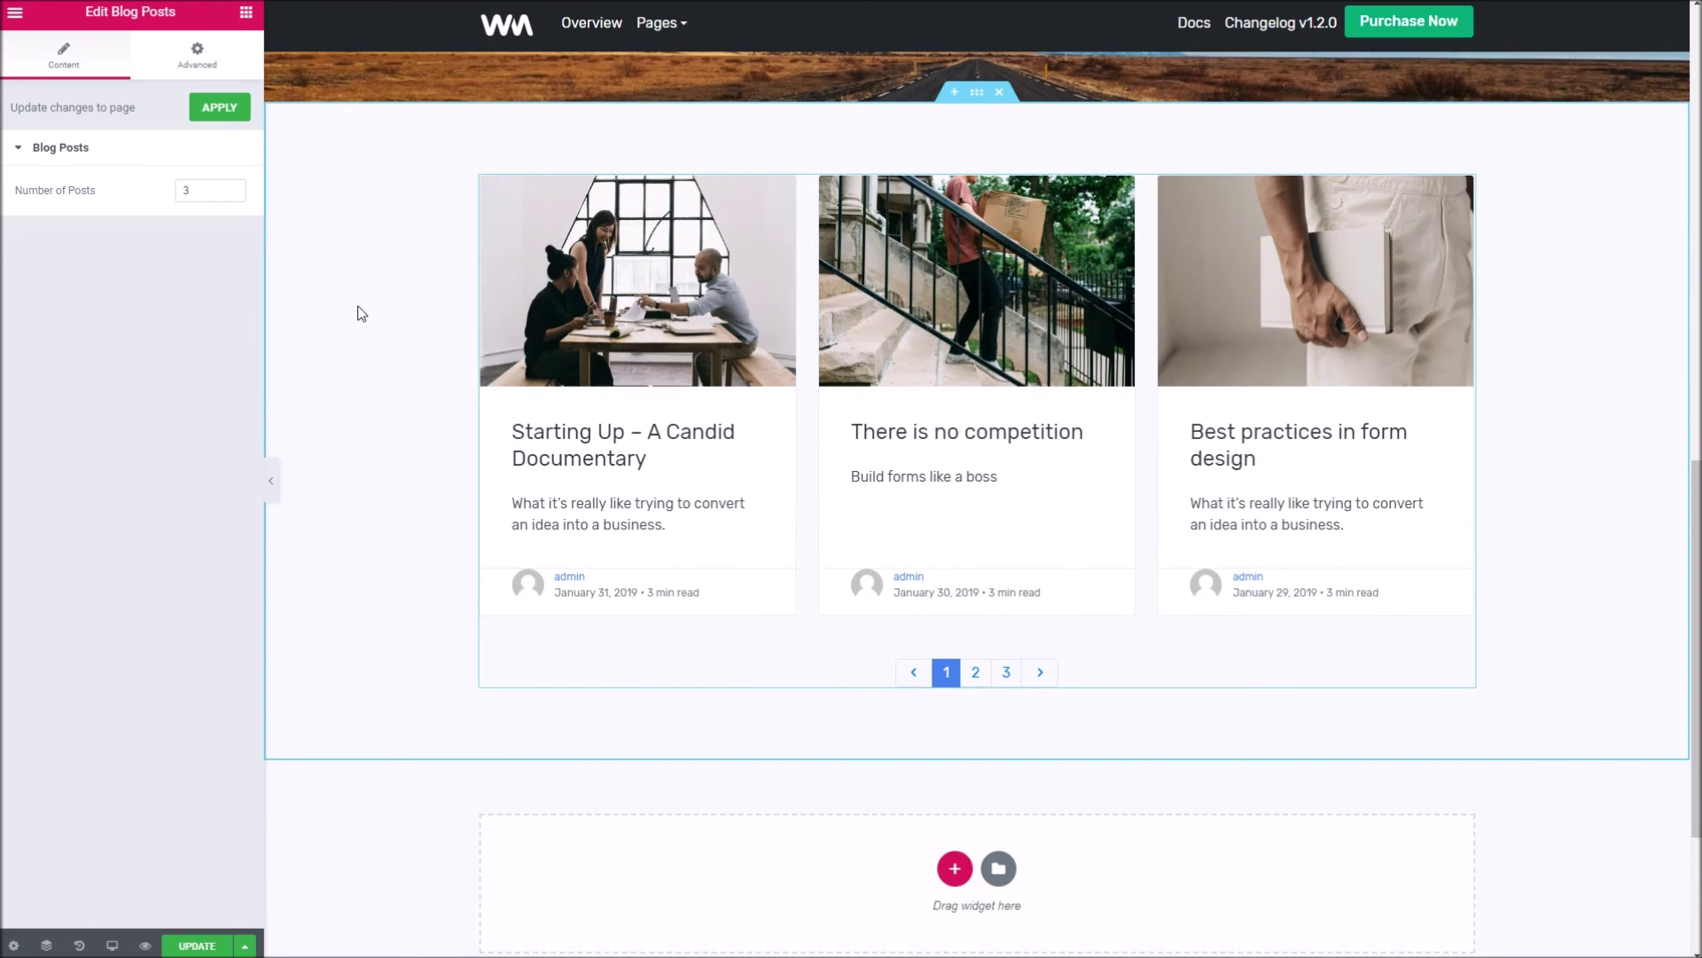
double_click(205, 189)
text(6)
Review the blog post grid and the sections above it, from the intro header to the photo-background section
scroll(472, 434, down, 3)
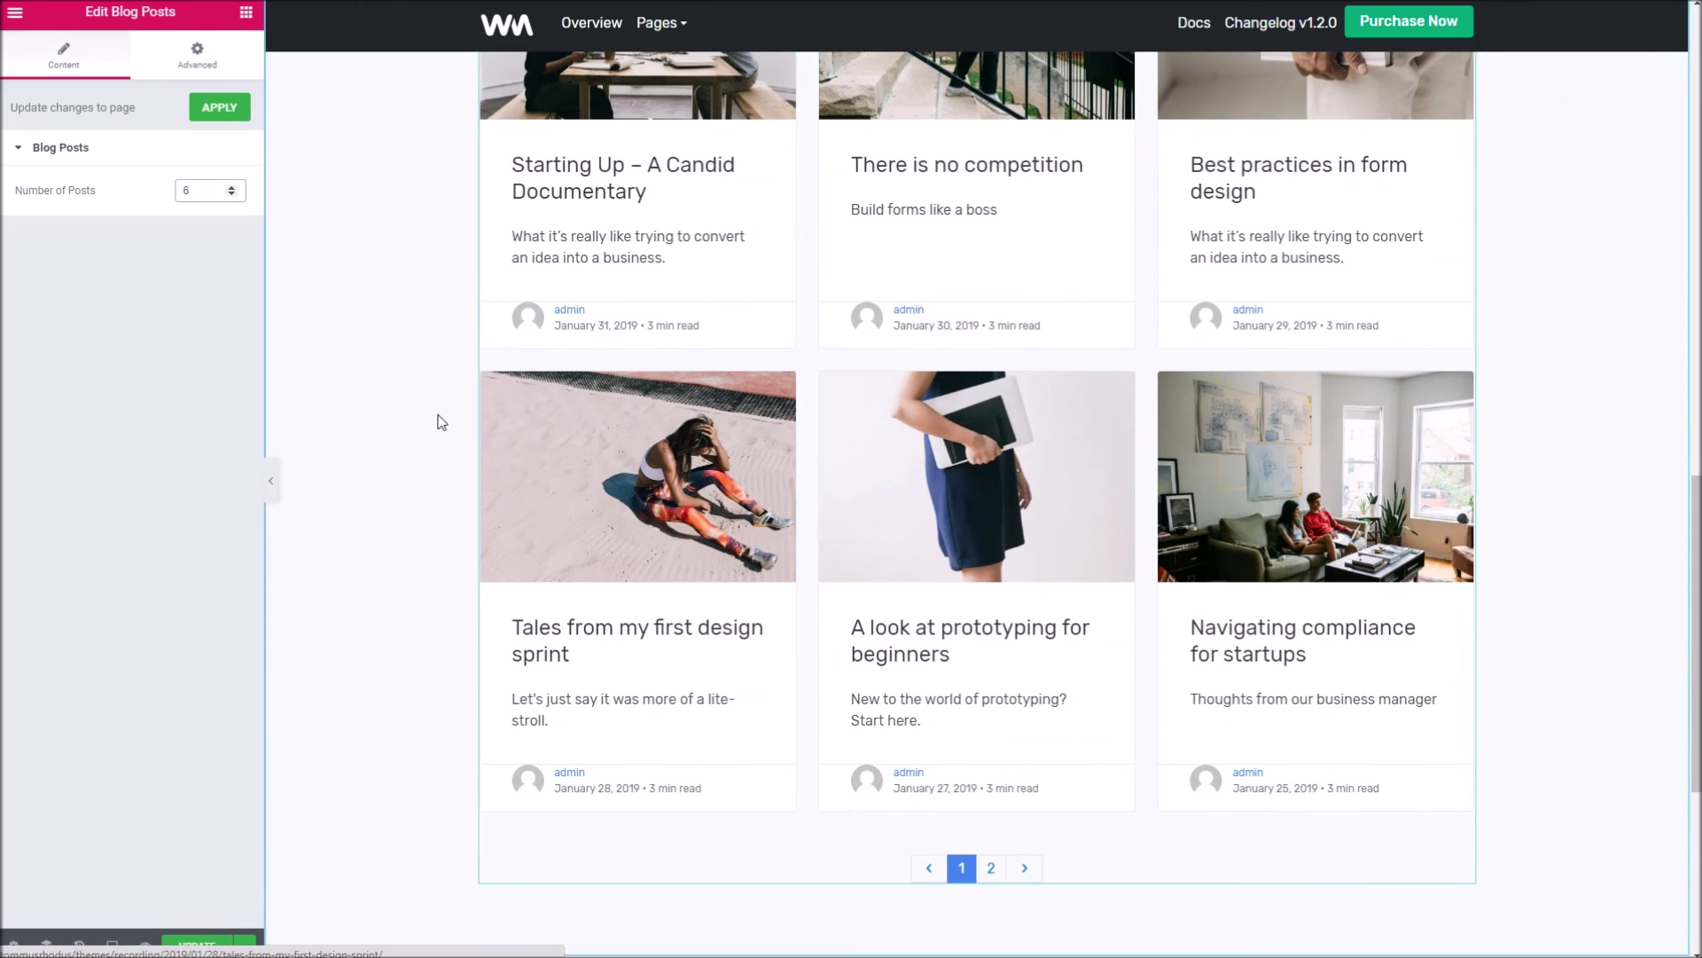
scroll(549, 461, down, 2)
scroll(548, 461, up, 5)
scroll(546, 457, down, 5)
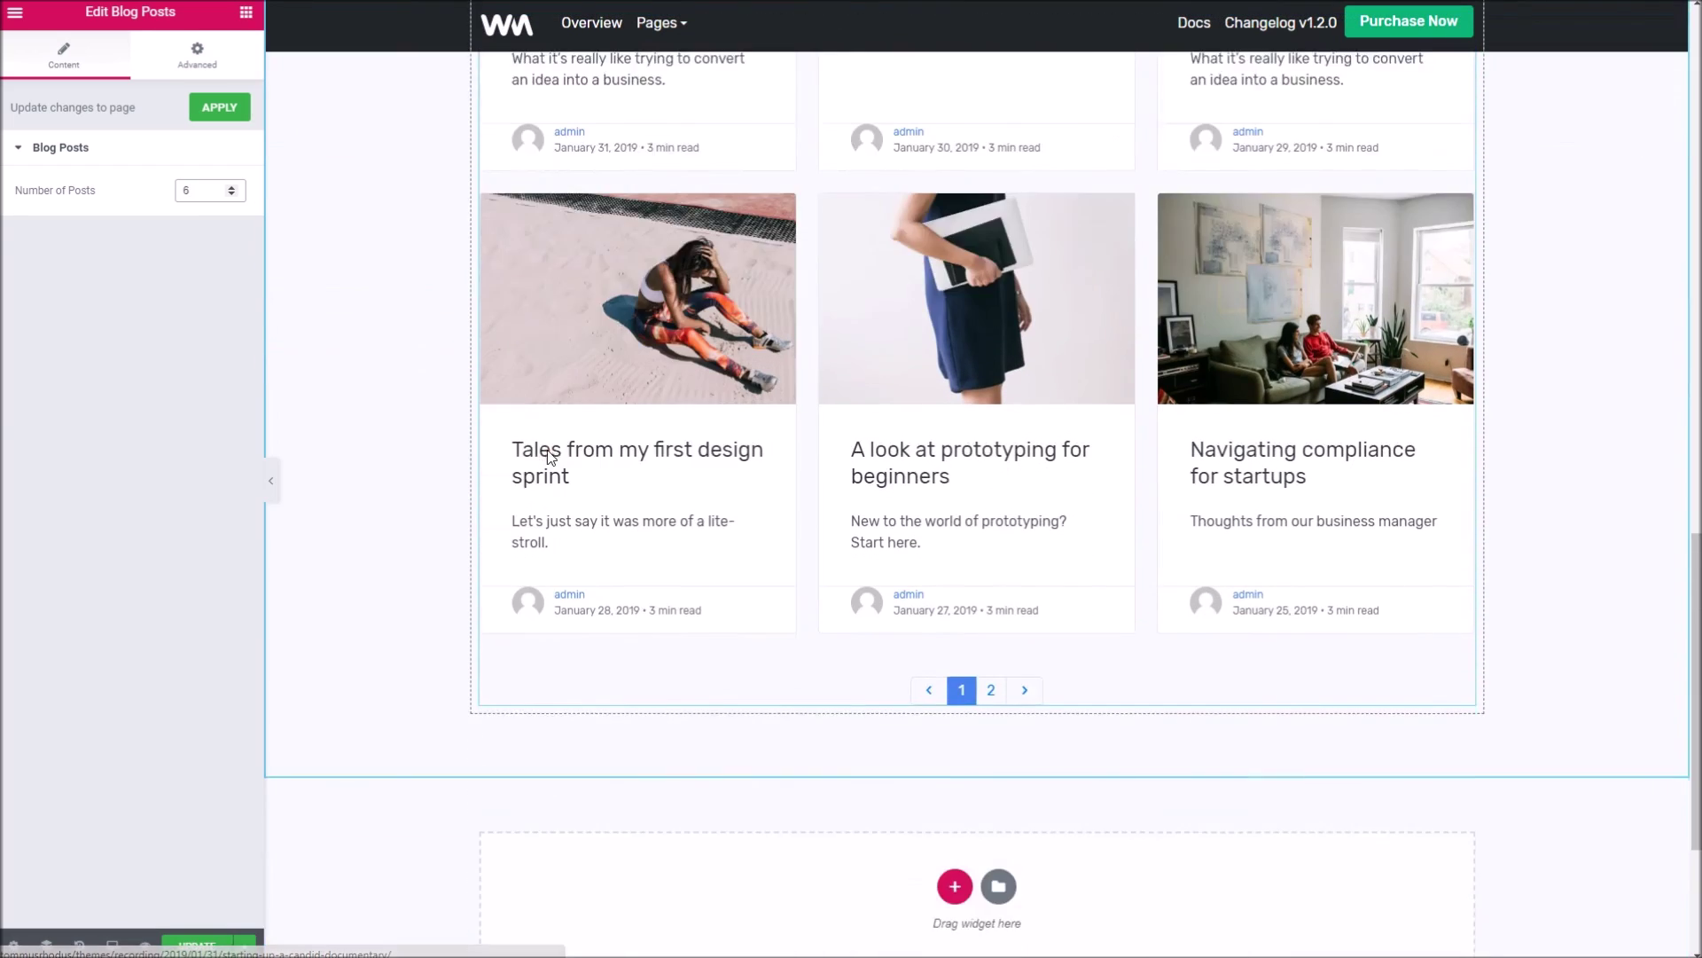
scroll(547, 451, down, 3)
scroll(583, 497, up, 10)
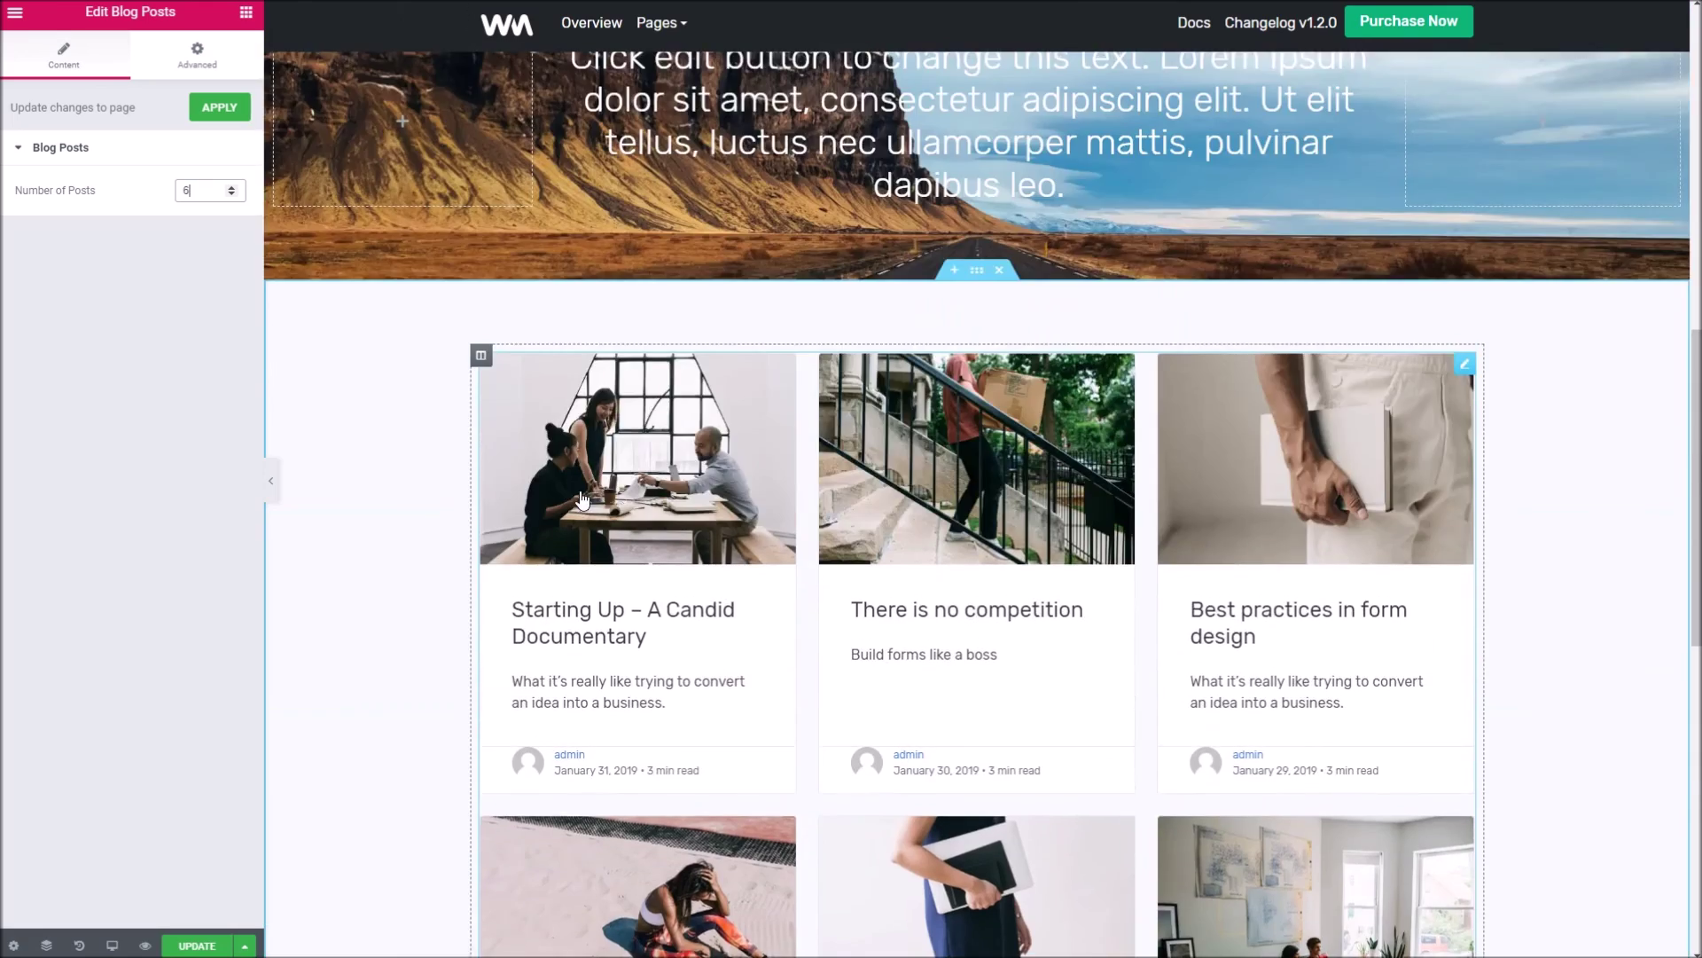
scroll(584, 497, up, 12)
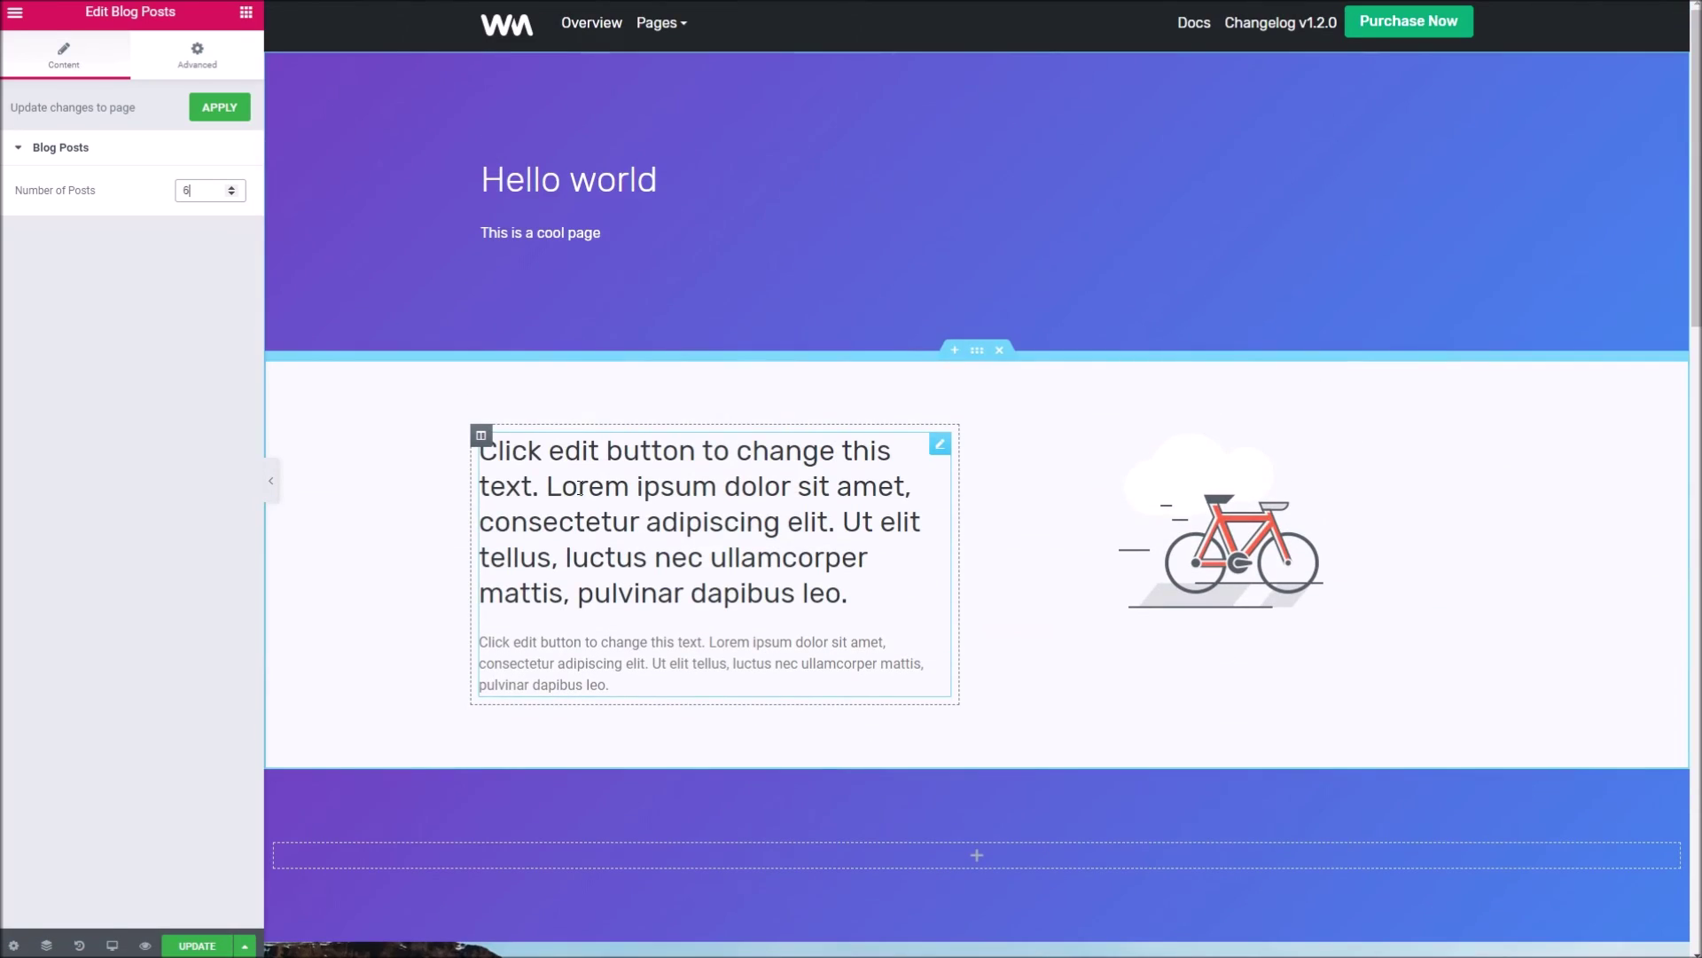
scroll(585, 487, down, 9)
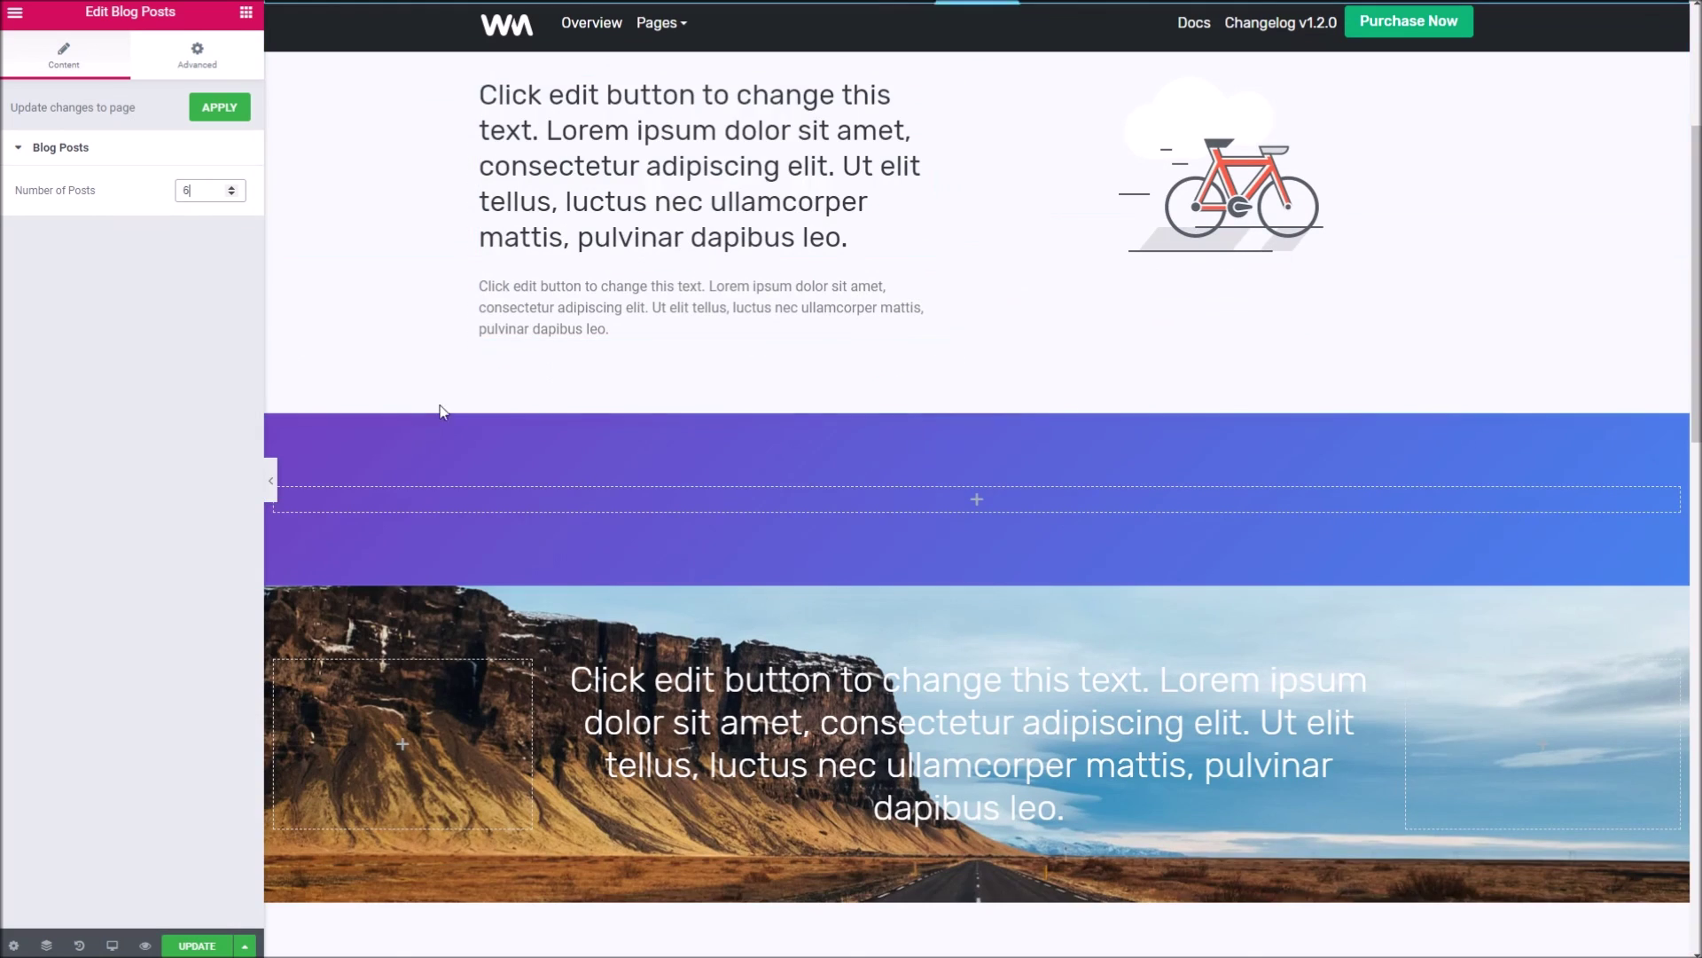